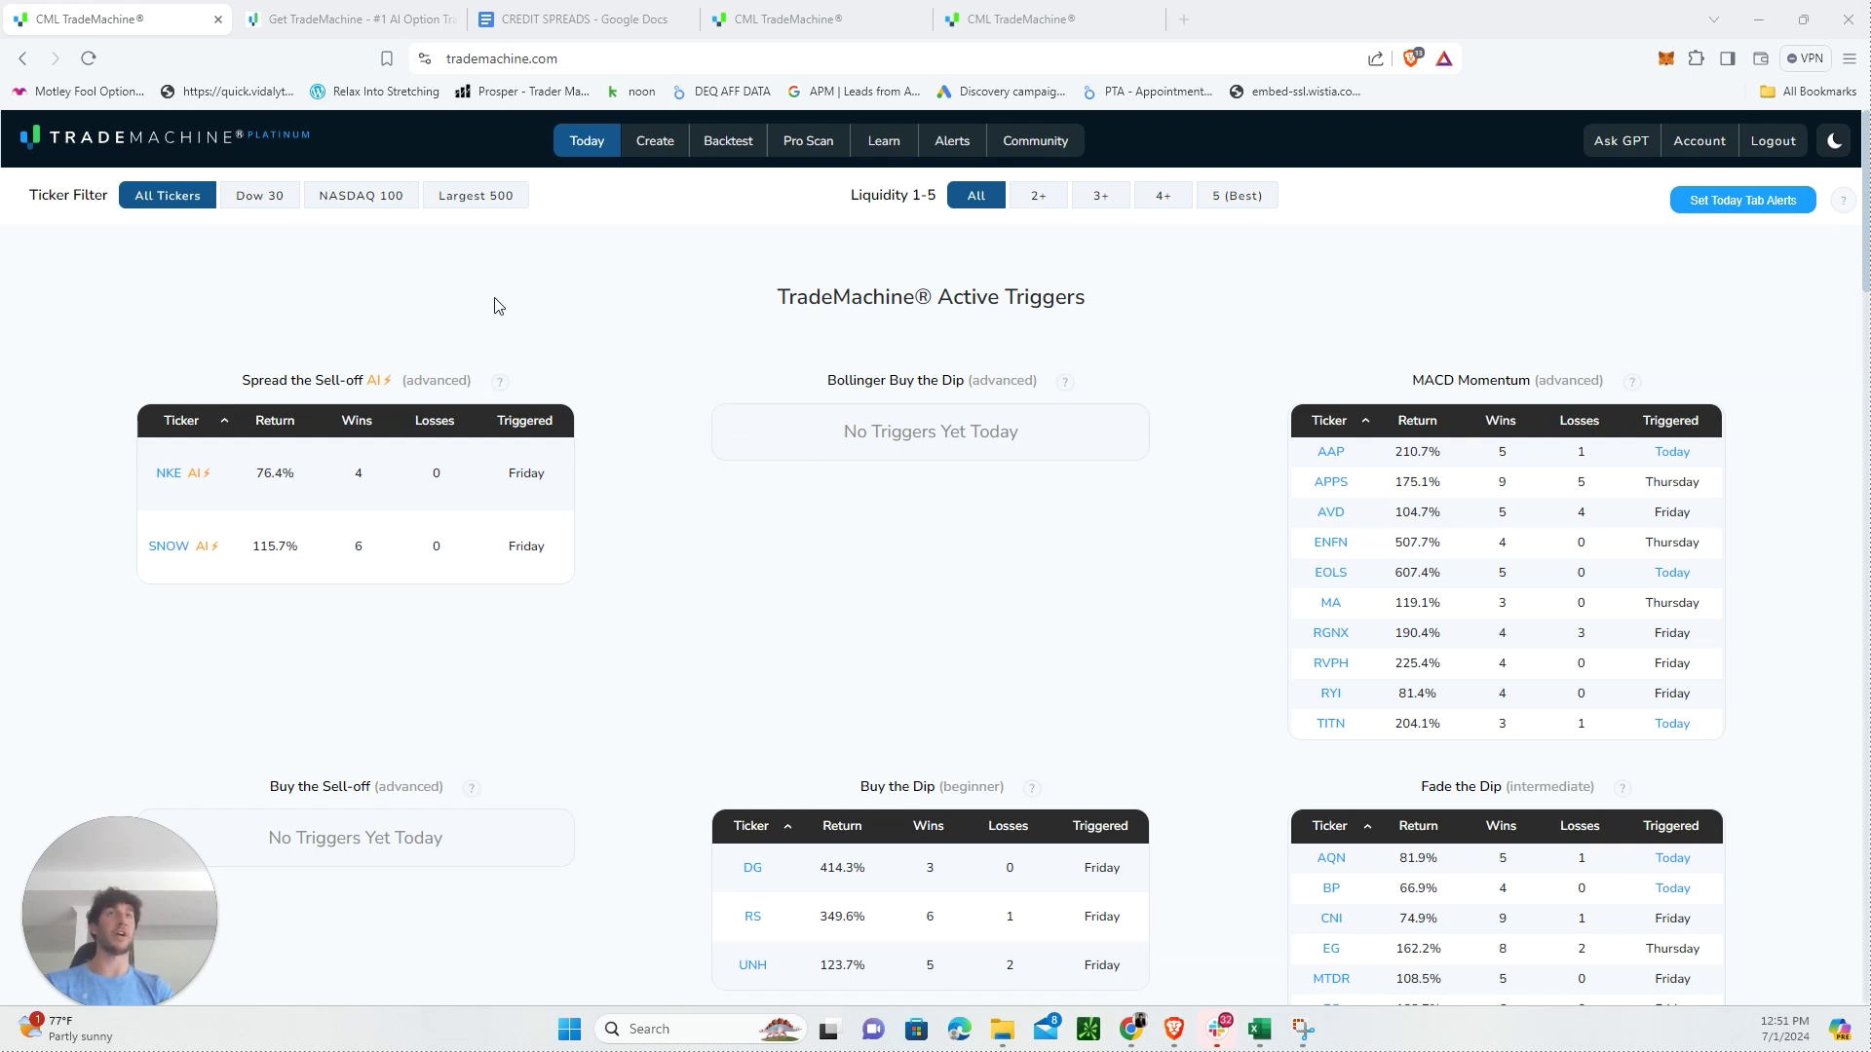
Step: Browse the Get TradeMachine landing page, then return to the Nasdaq 100 put spread backtest tab
click(313, 21)
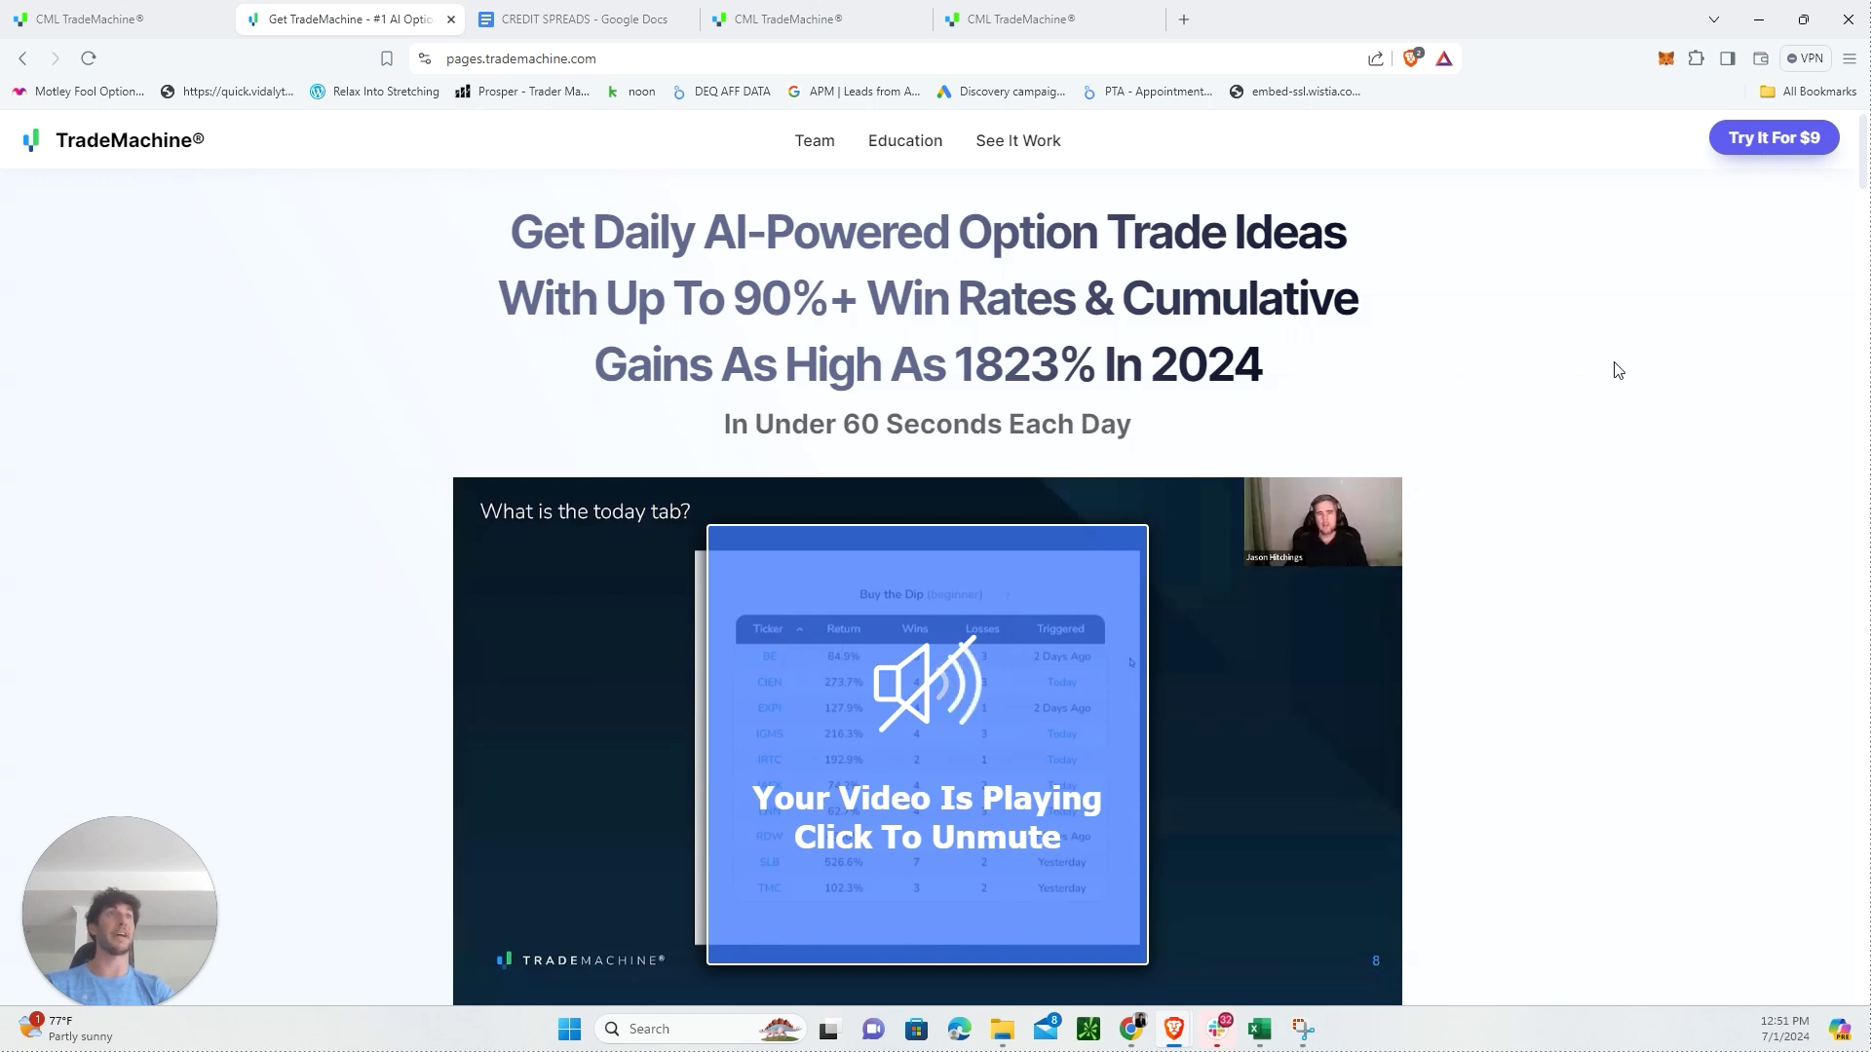
scroll(1628, 539, down, 8)
scroll(873, 598, down, 12)
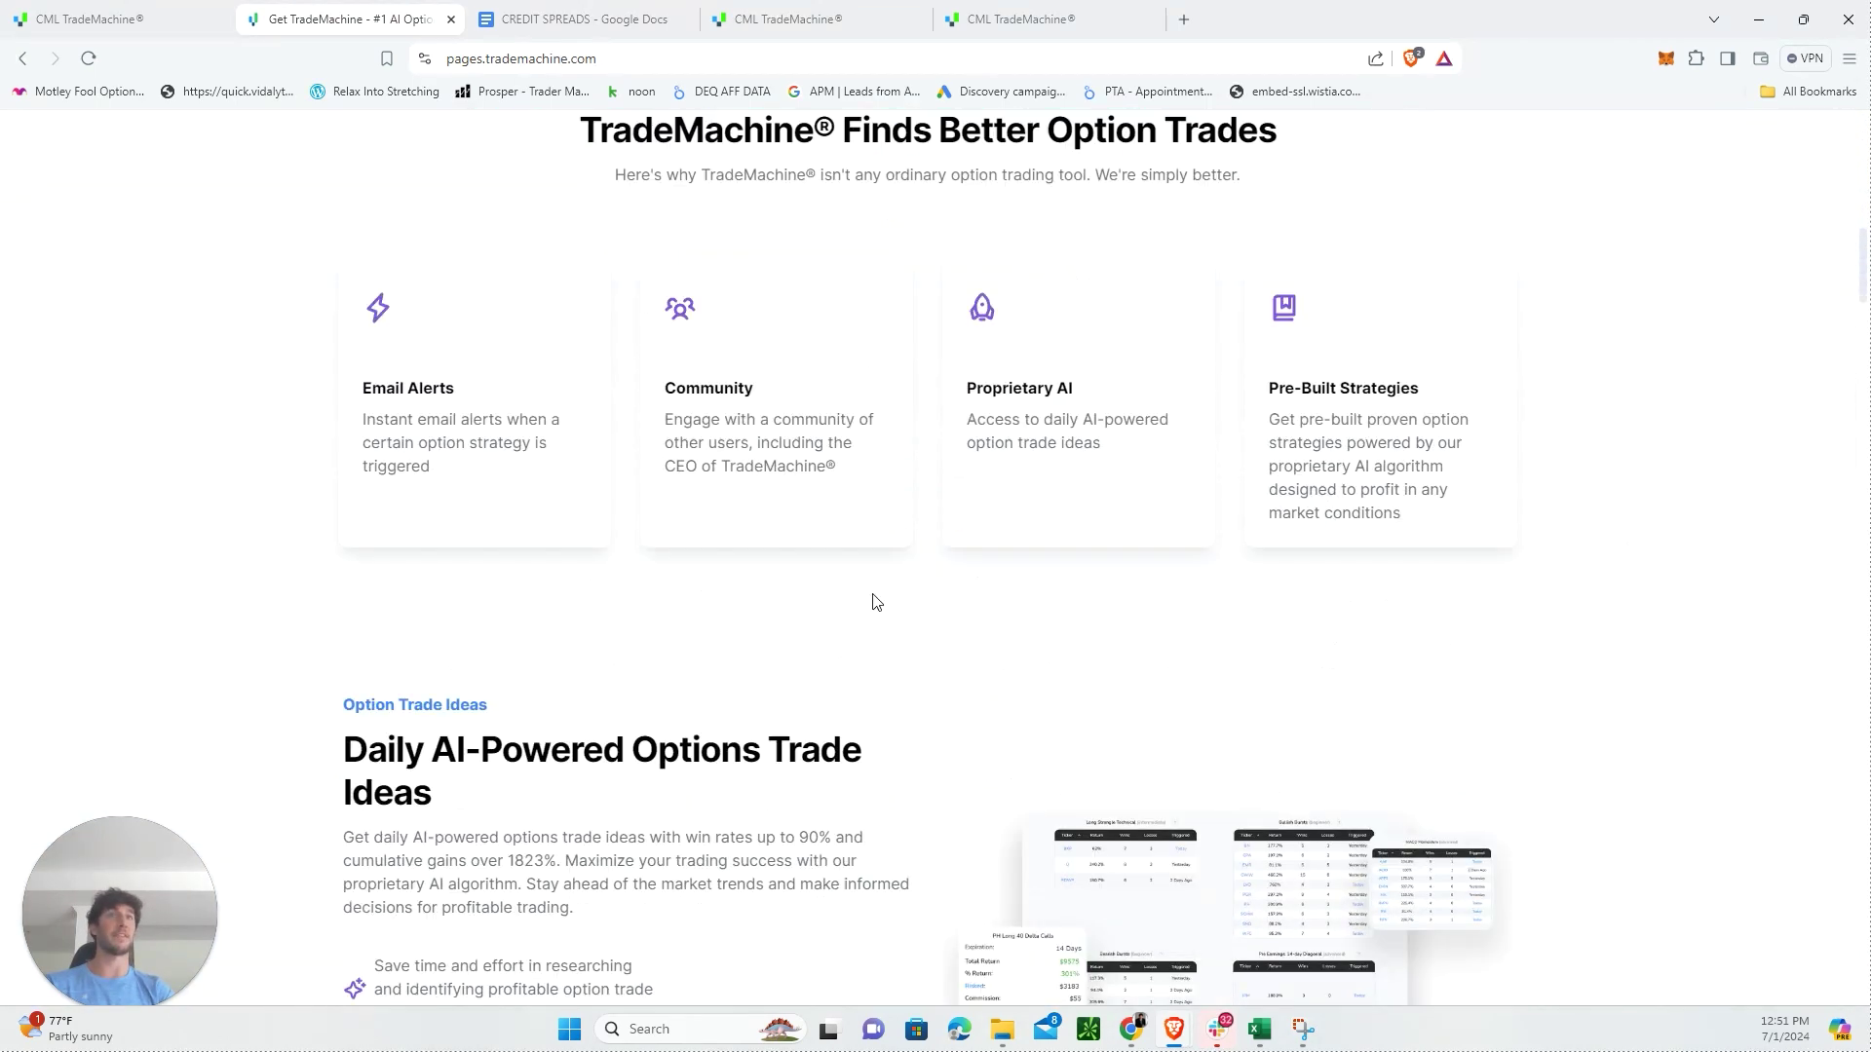
scroll(824, 489, down, 4)
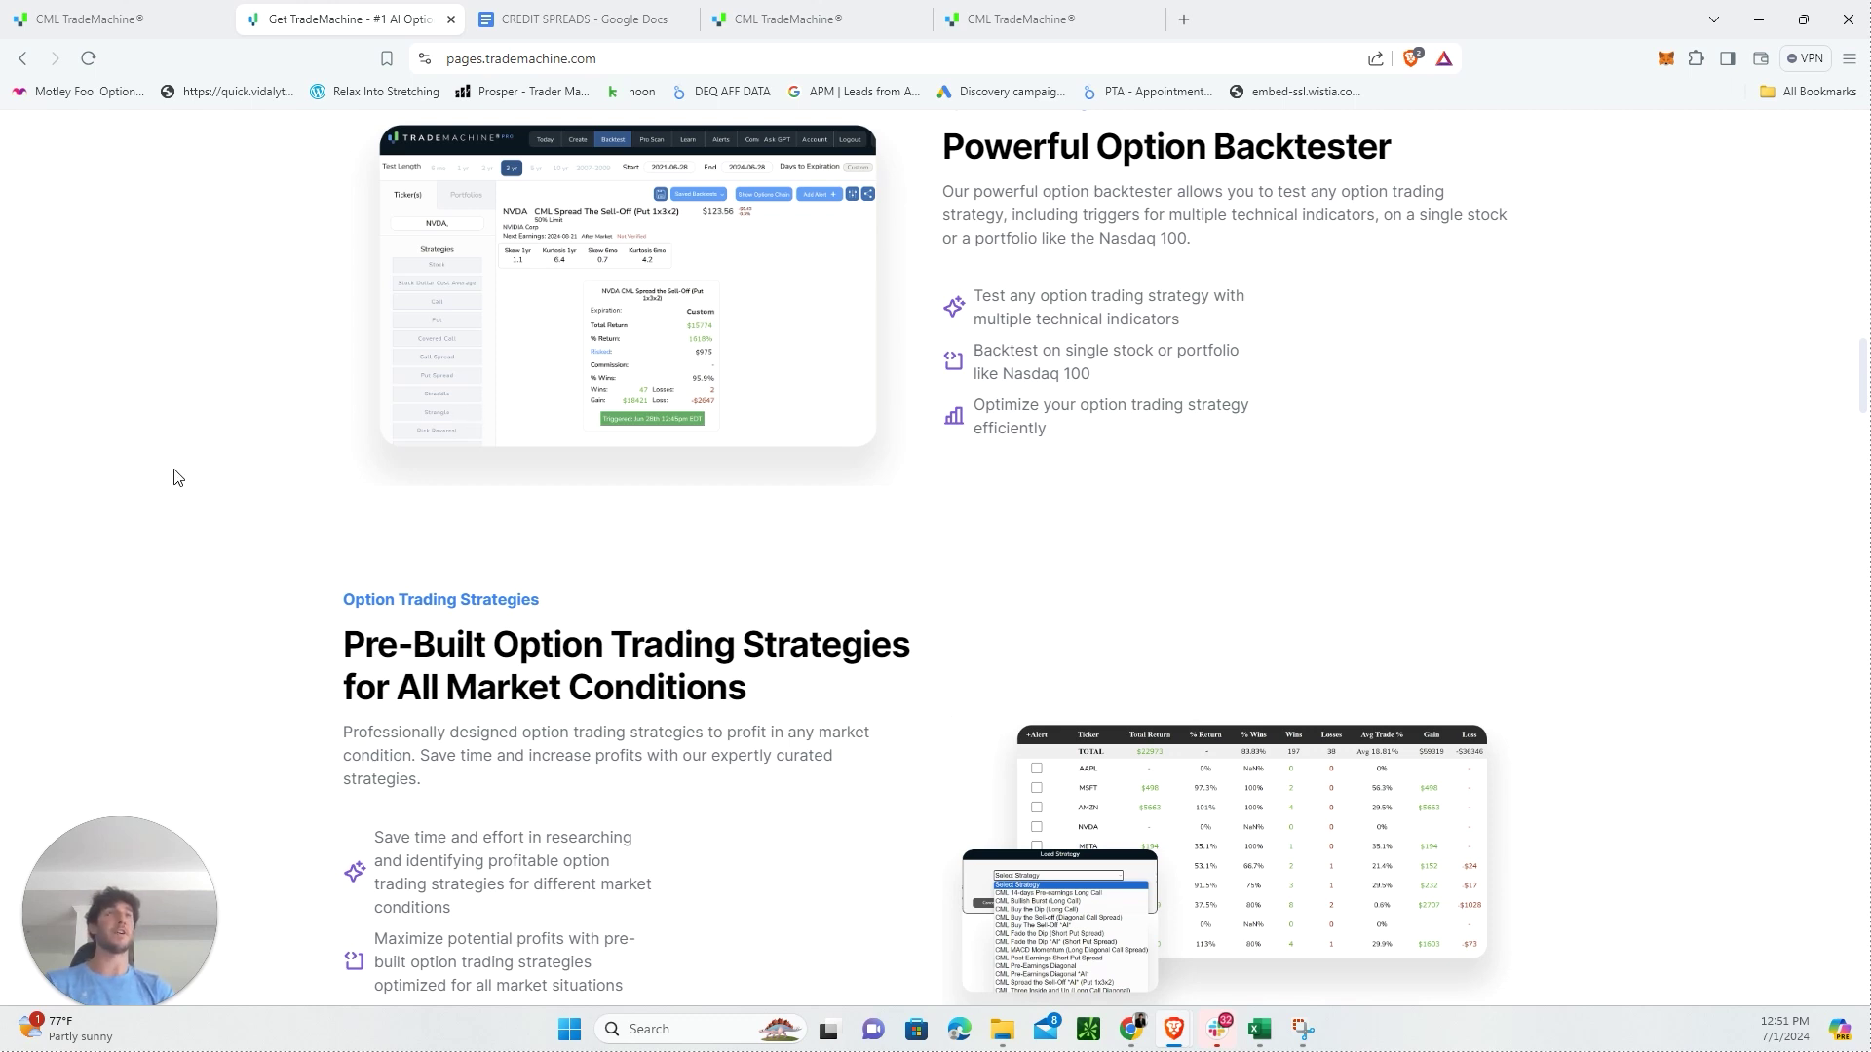
click(759, 27)
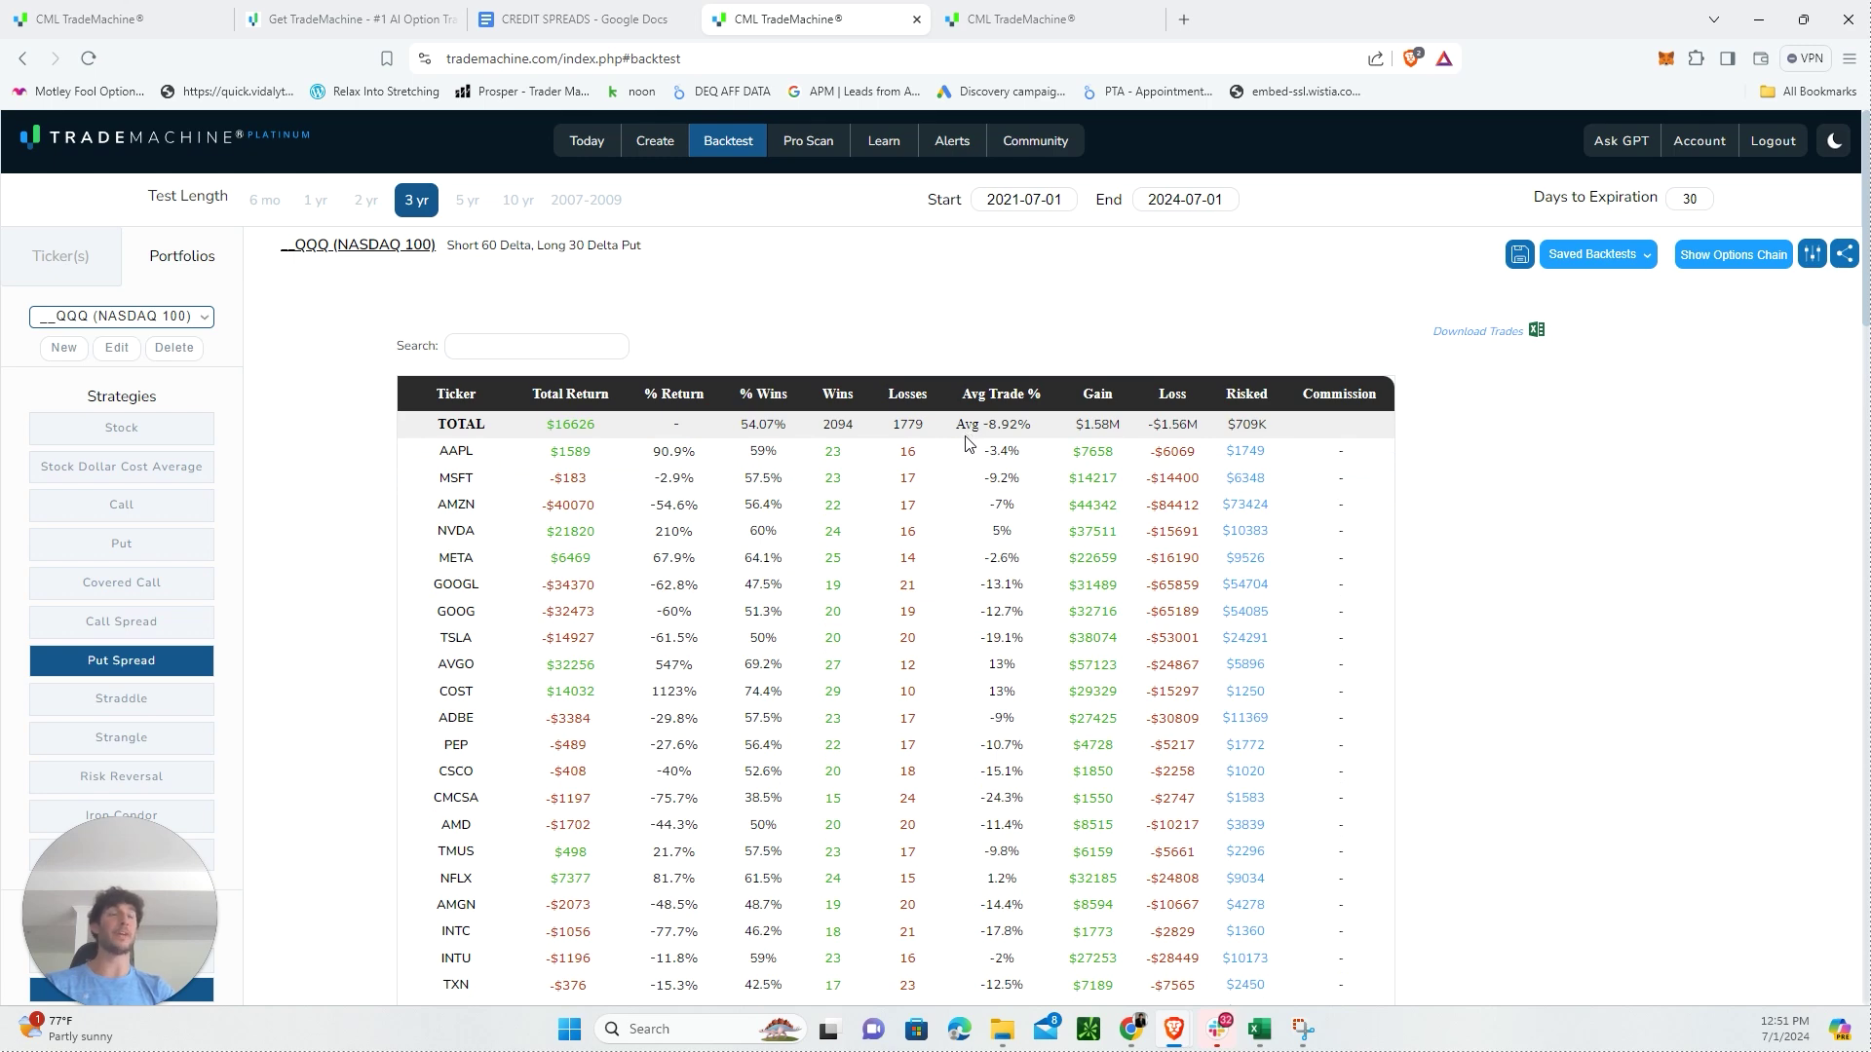
Step: View the Credit Spread Test backtest (93.22% wins), then open the CREDIT SPREADS notes document
key(ctrl+Tab)
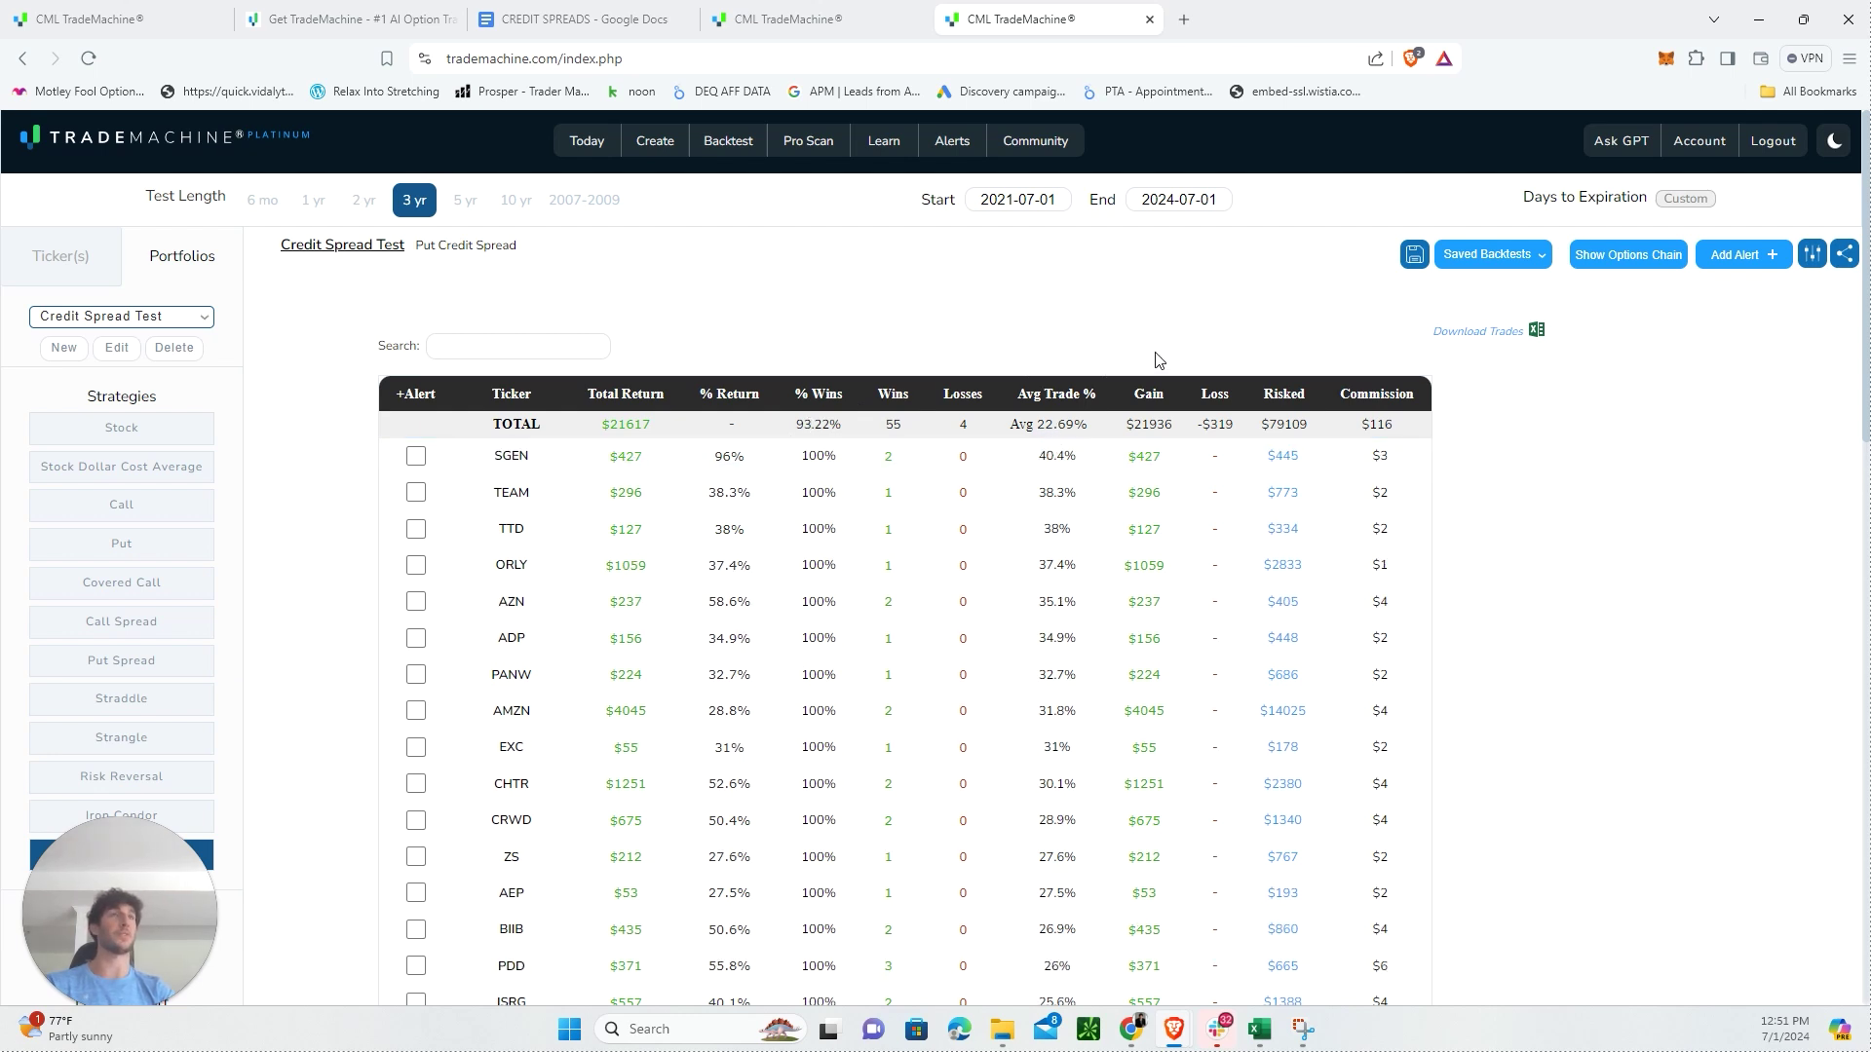
click(570, 14)
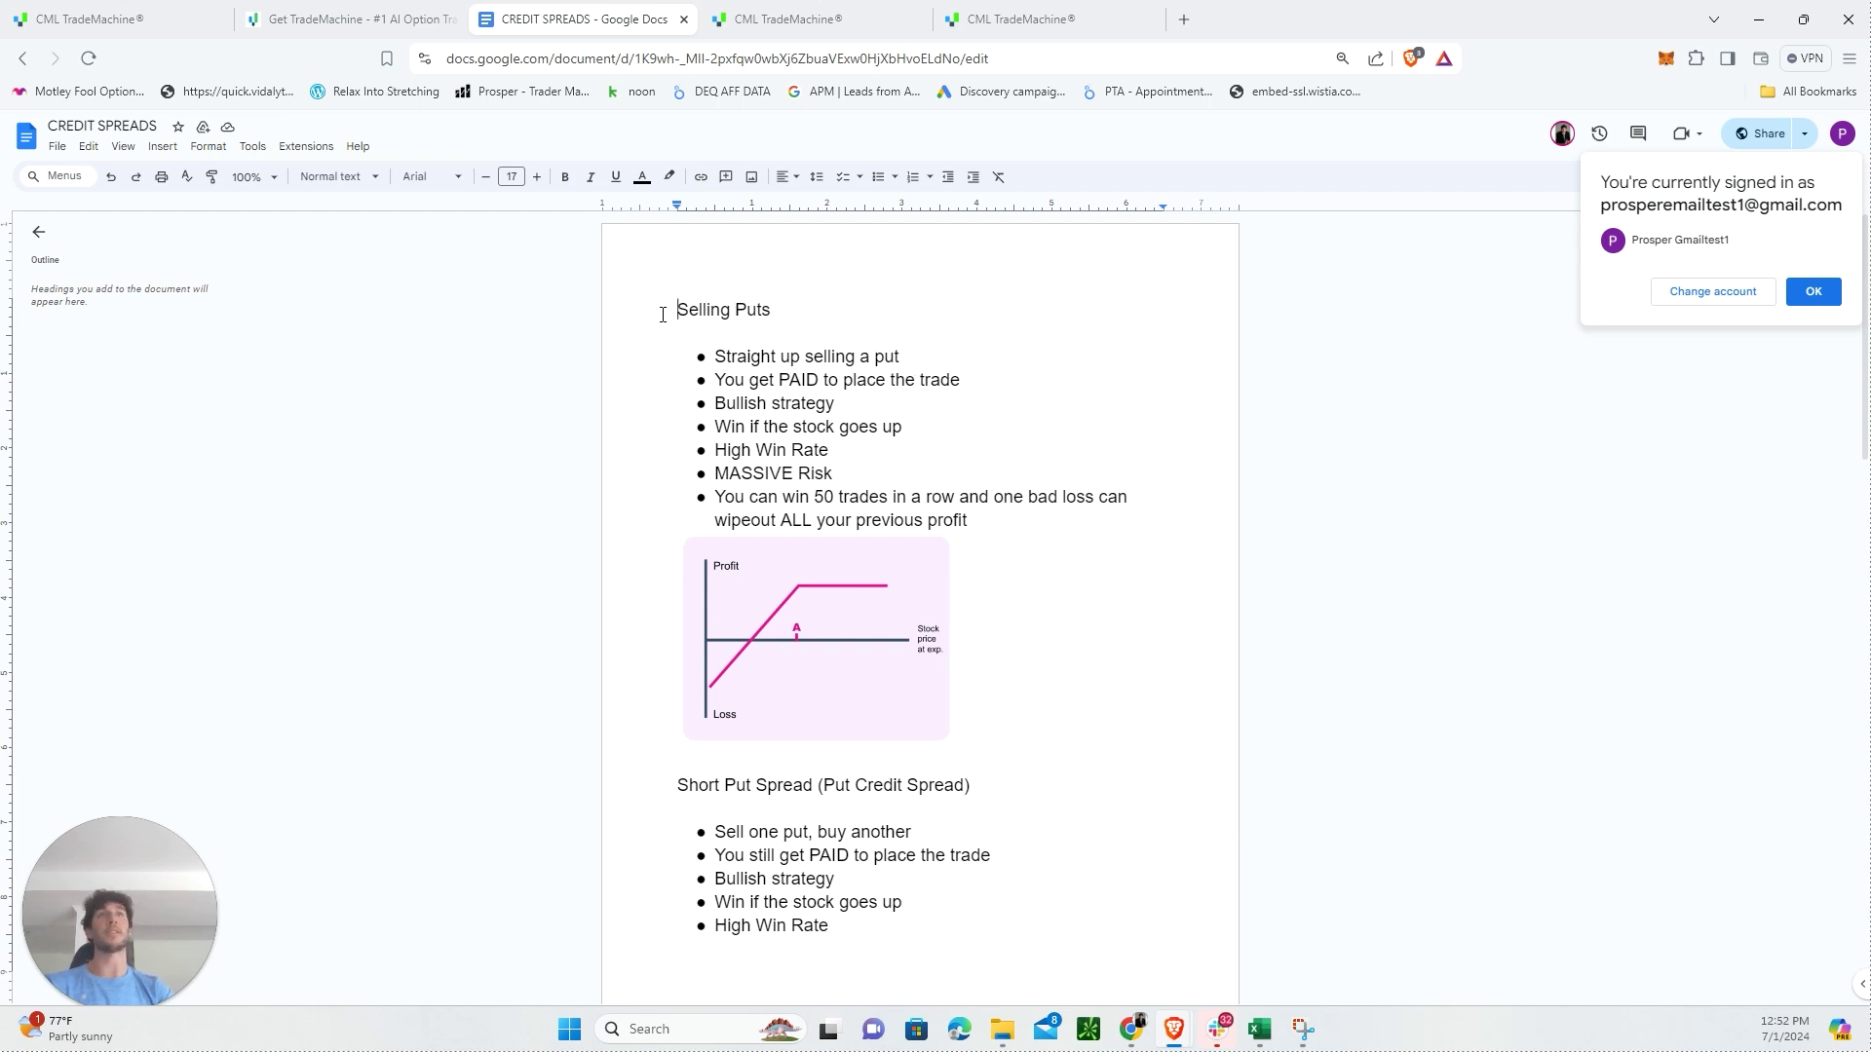
click(925, 359)
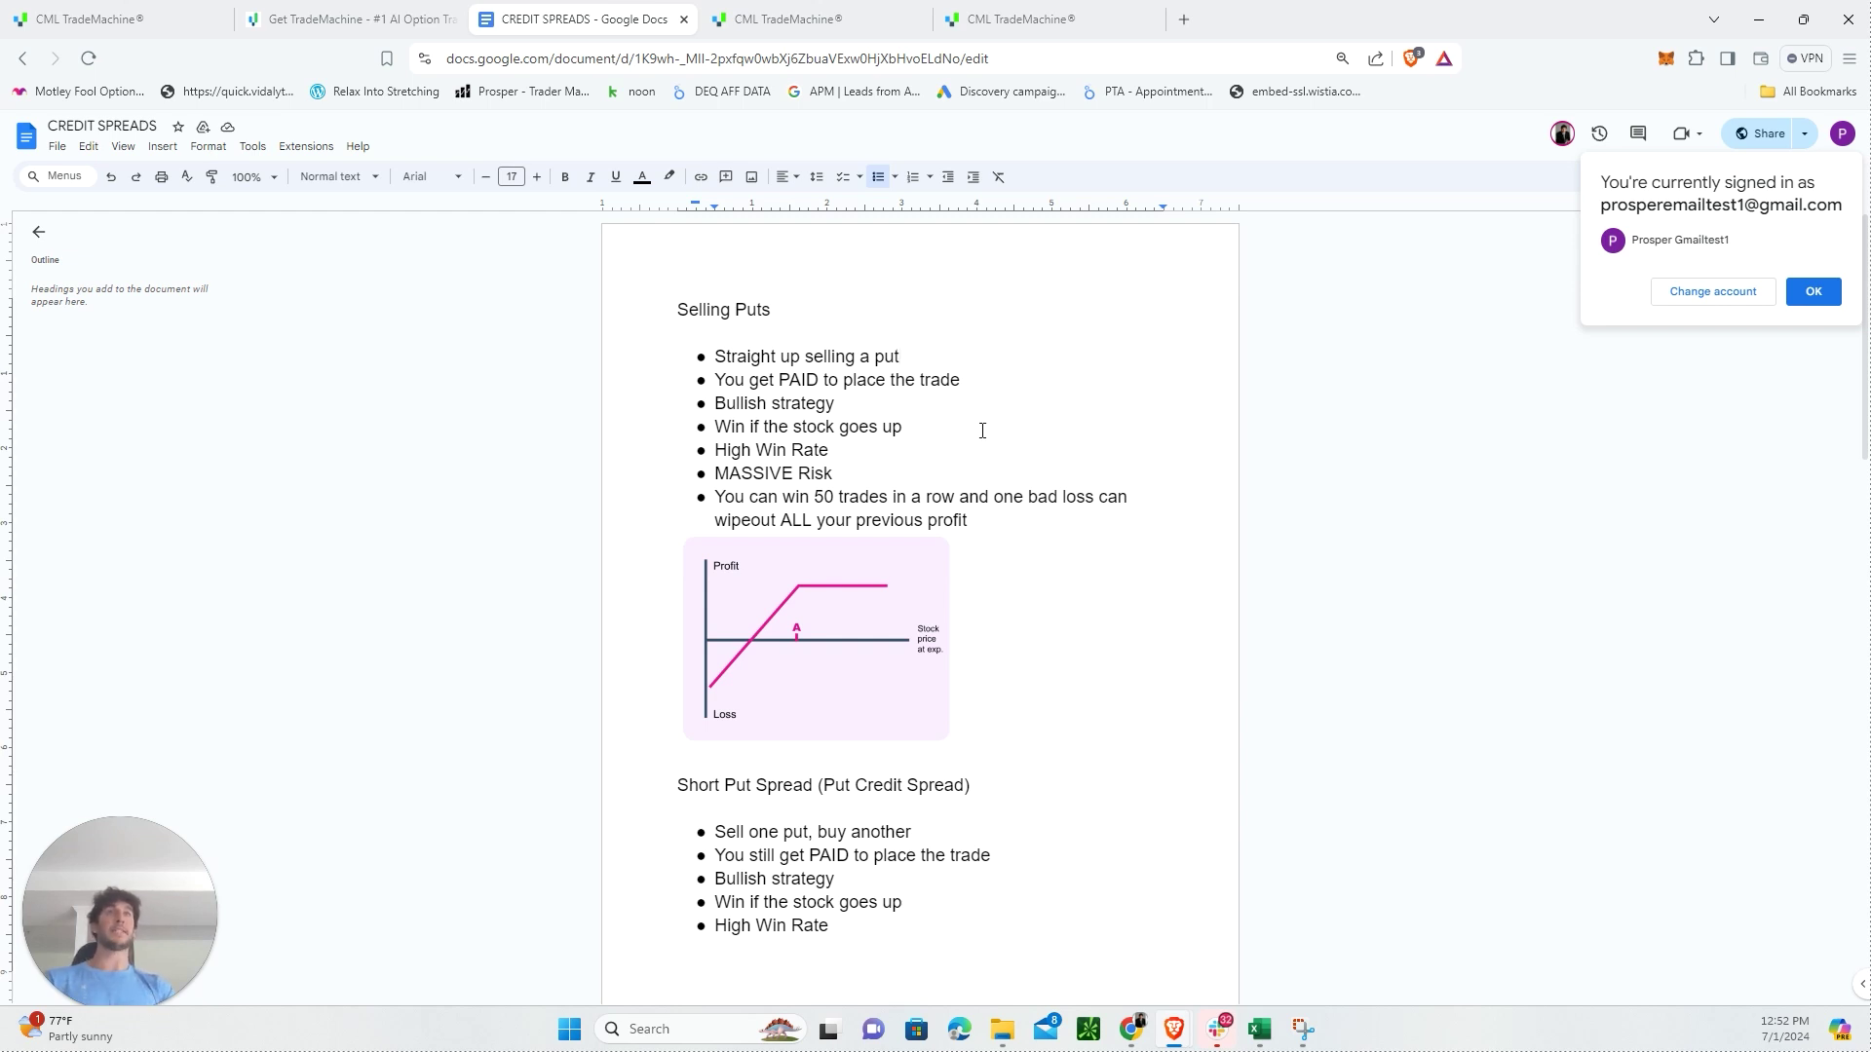
drag(845, 448, 713, 455)
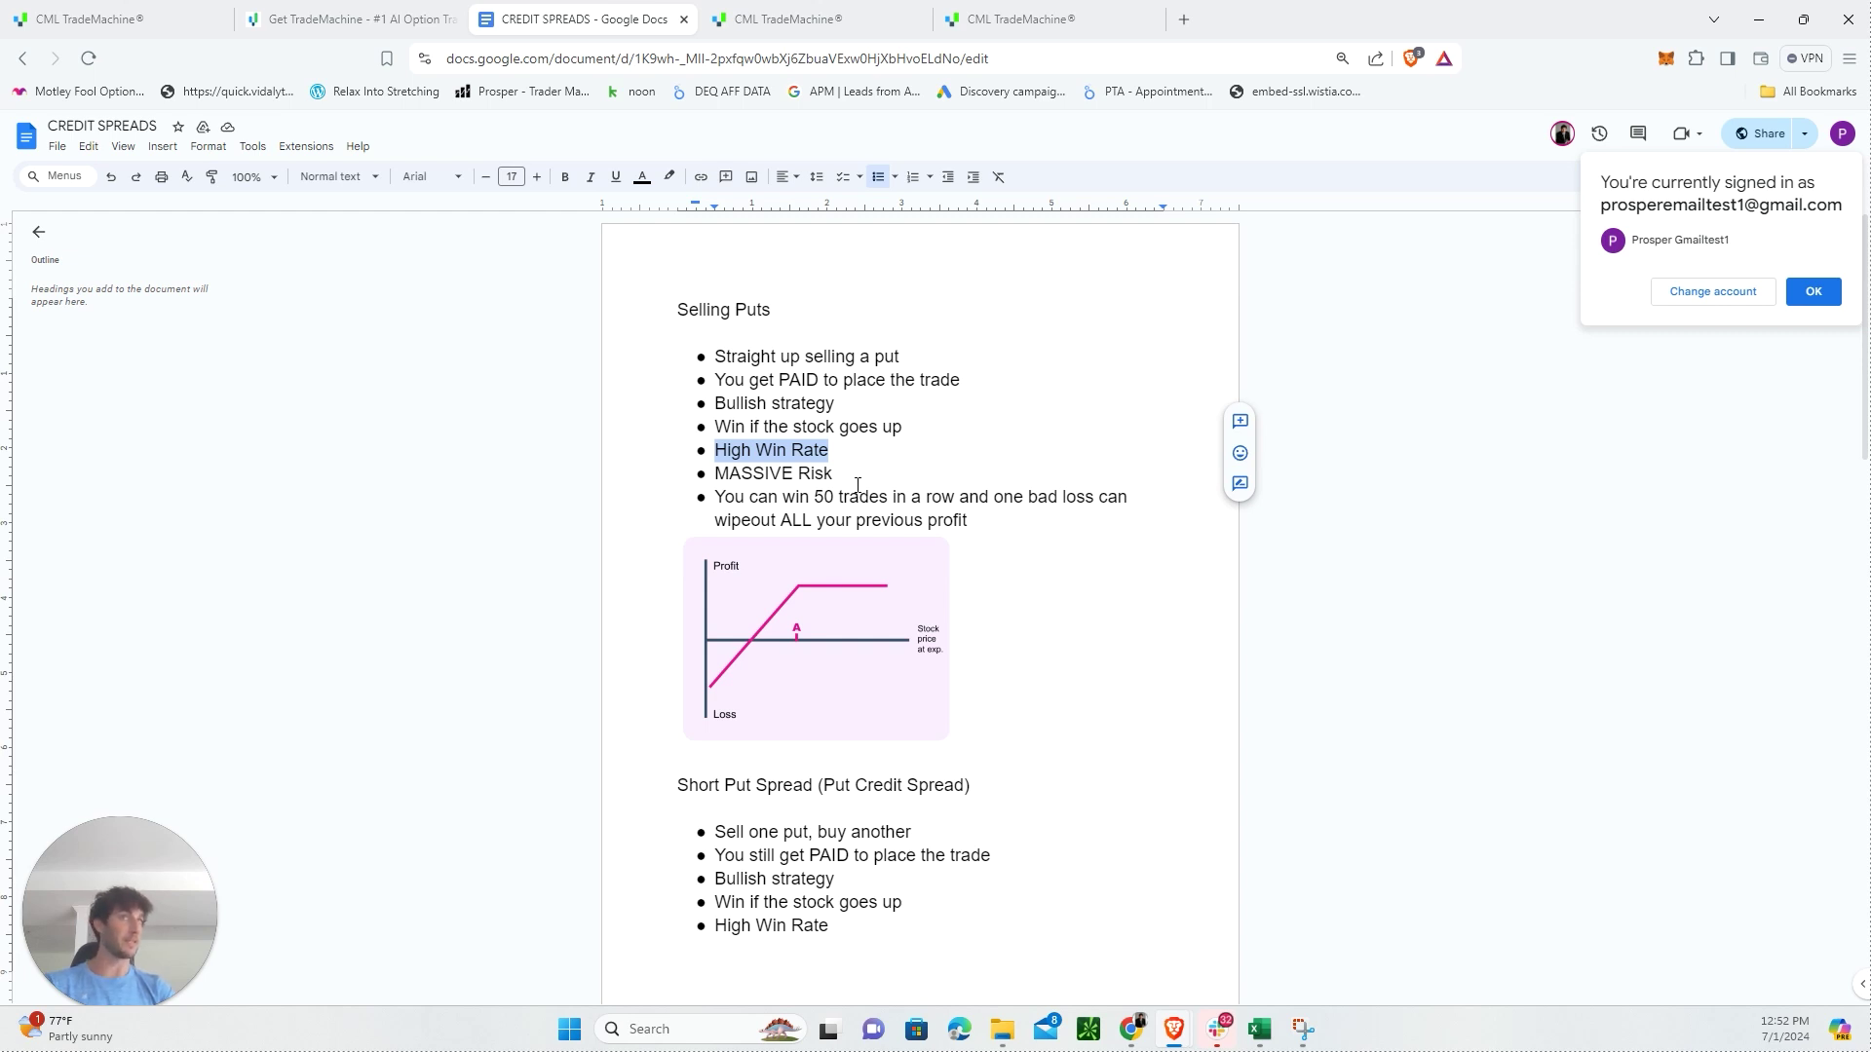
drag(856, 475, 726, 470)
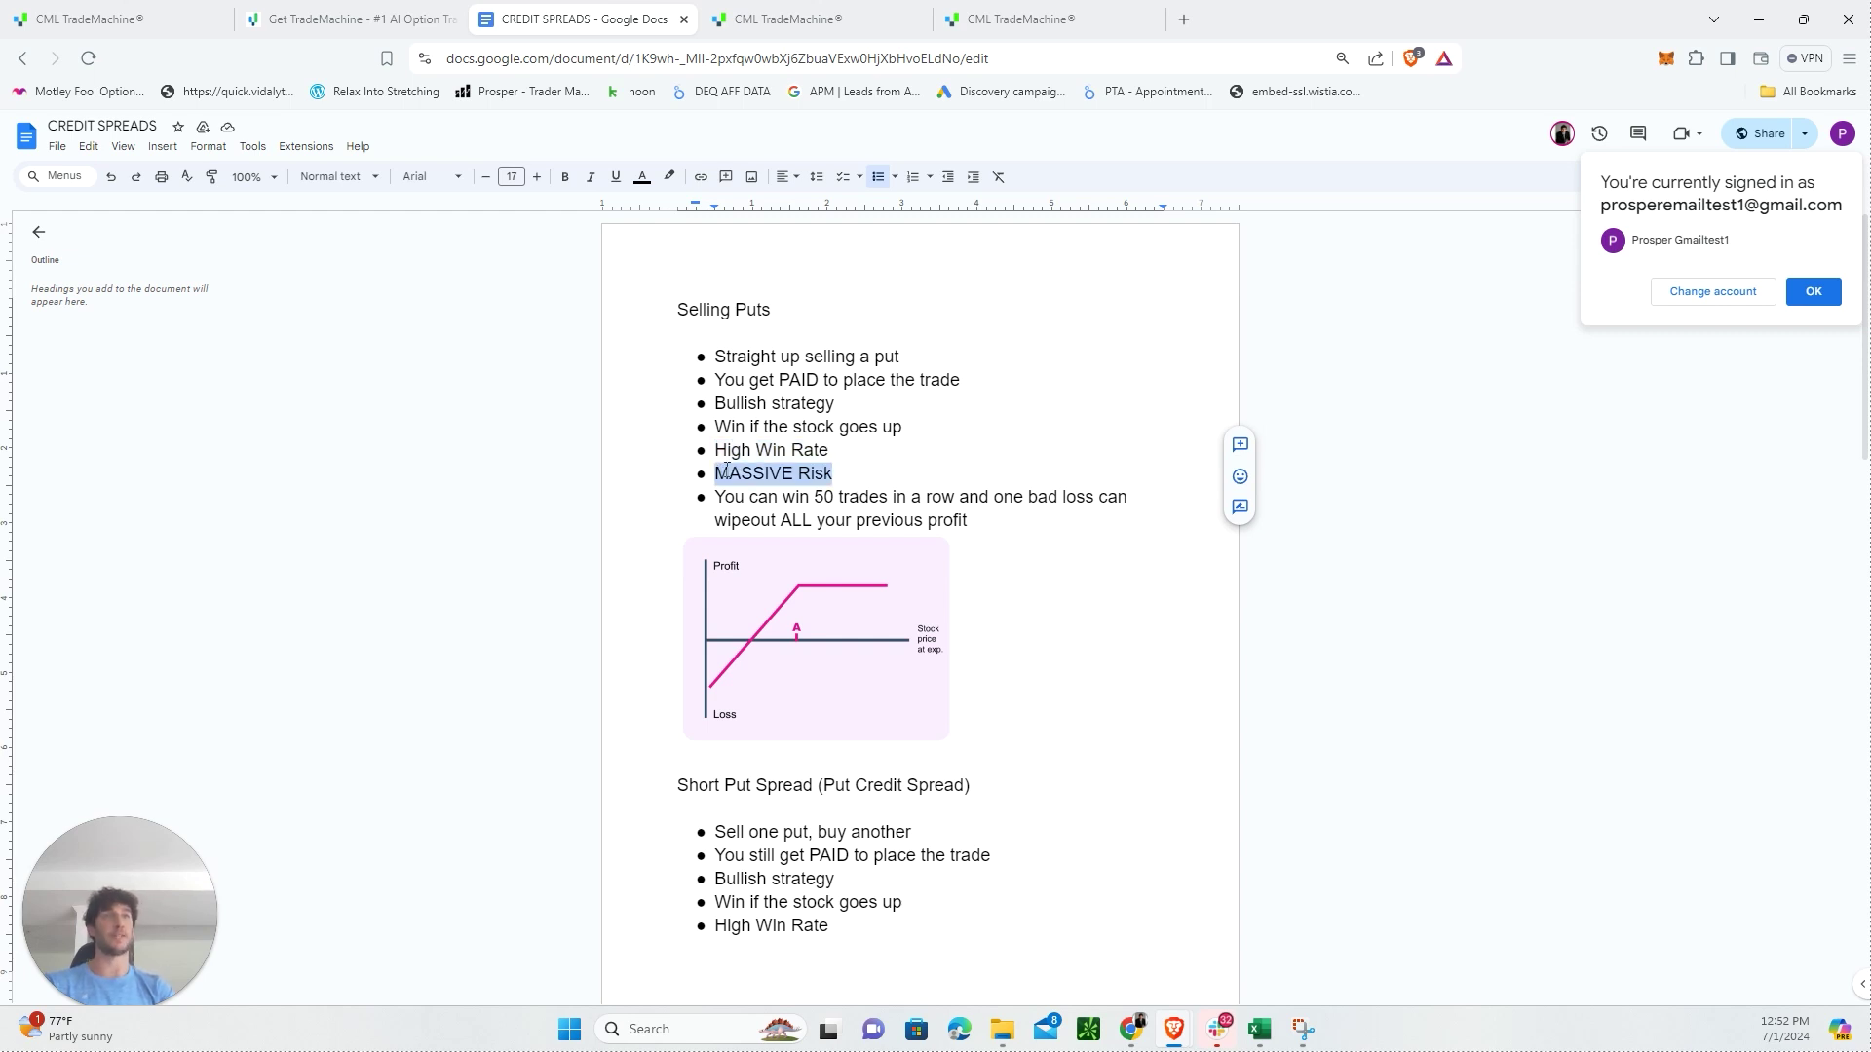
double_click(974, 443)
drag(814, 497, 952, 505)
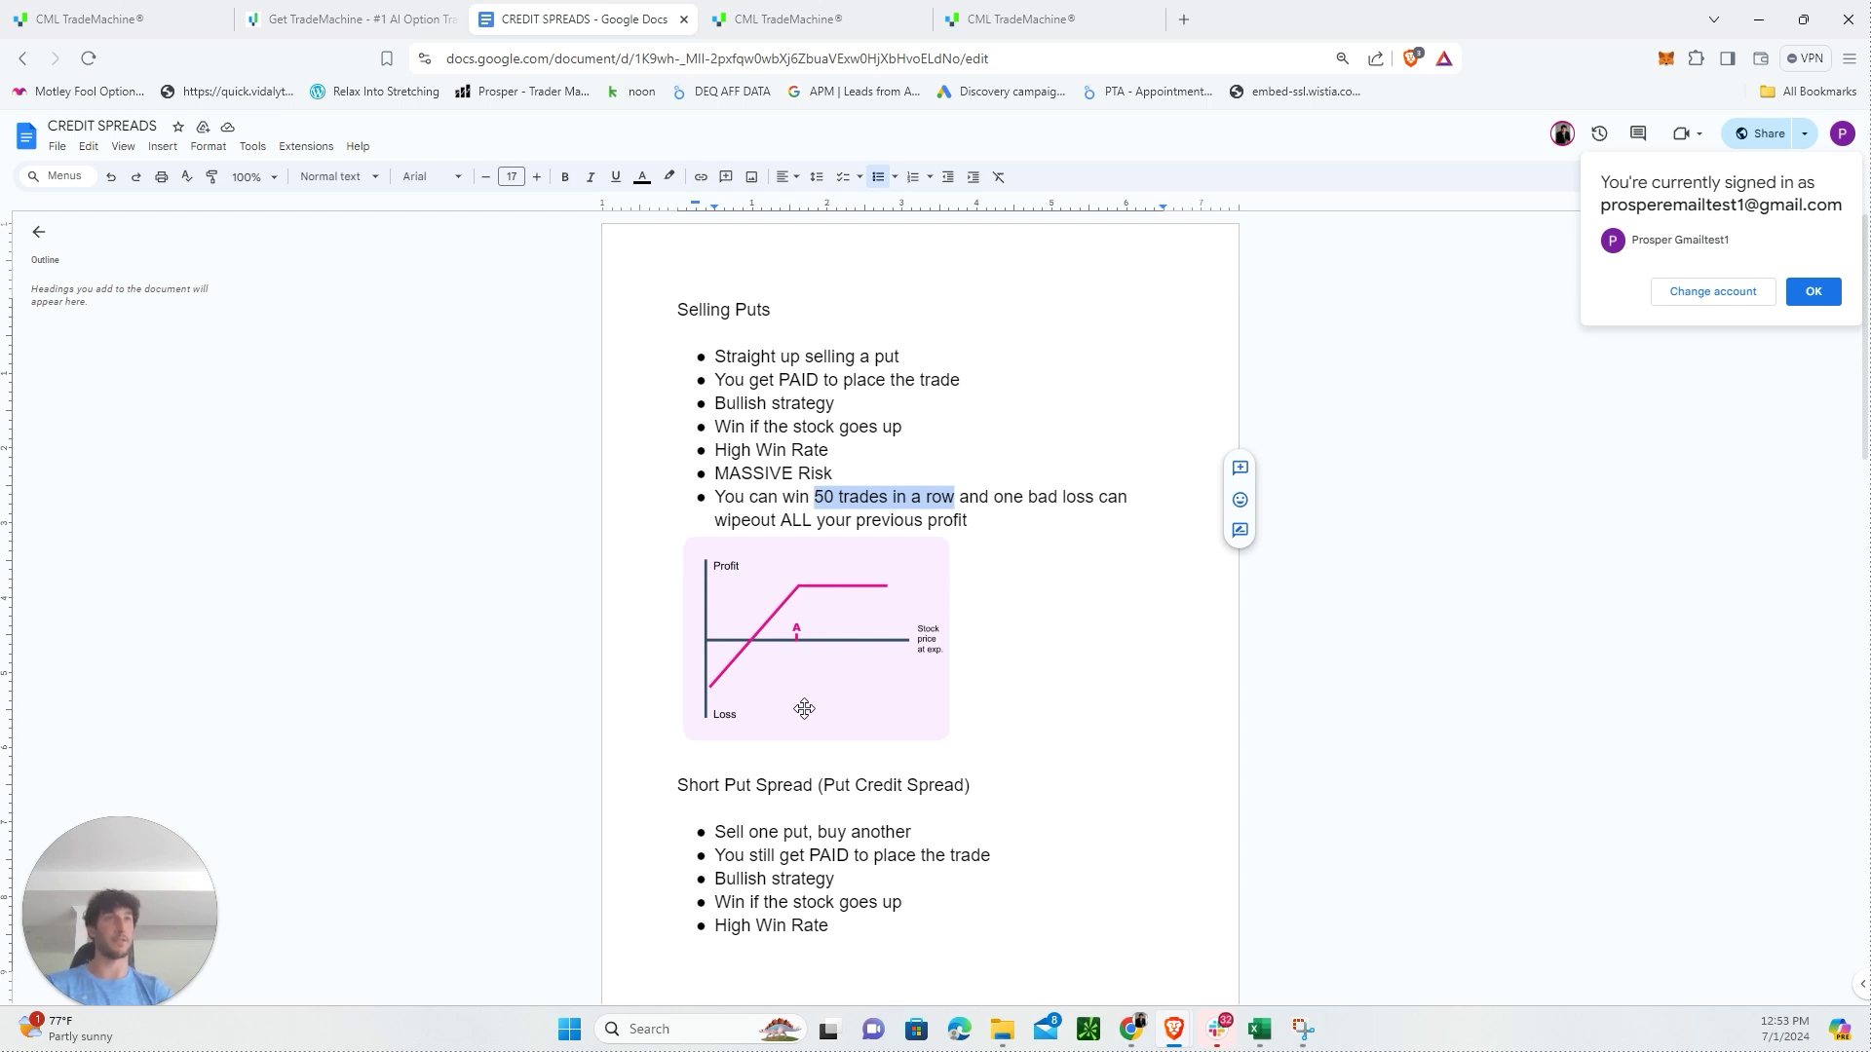
scroll(1019, 719, down, 5)
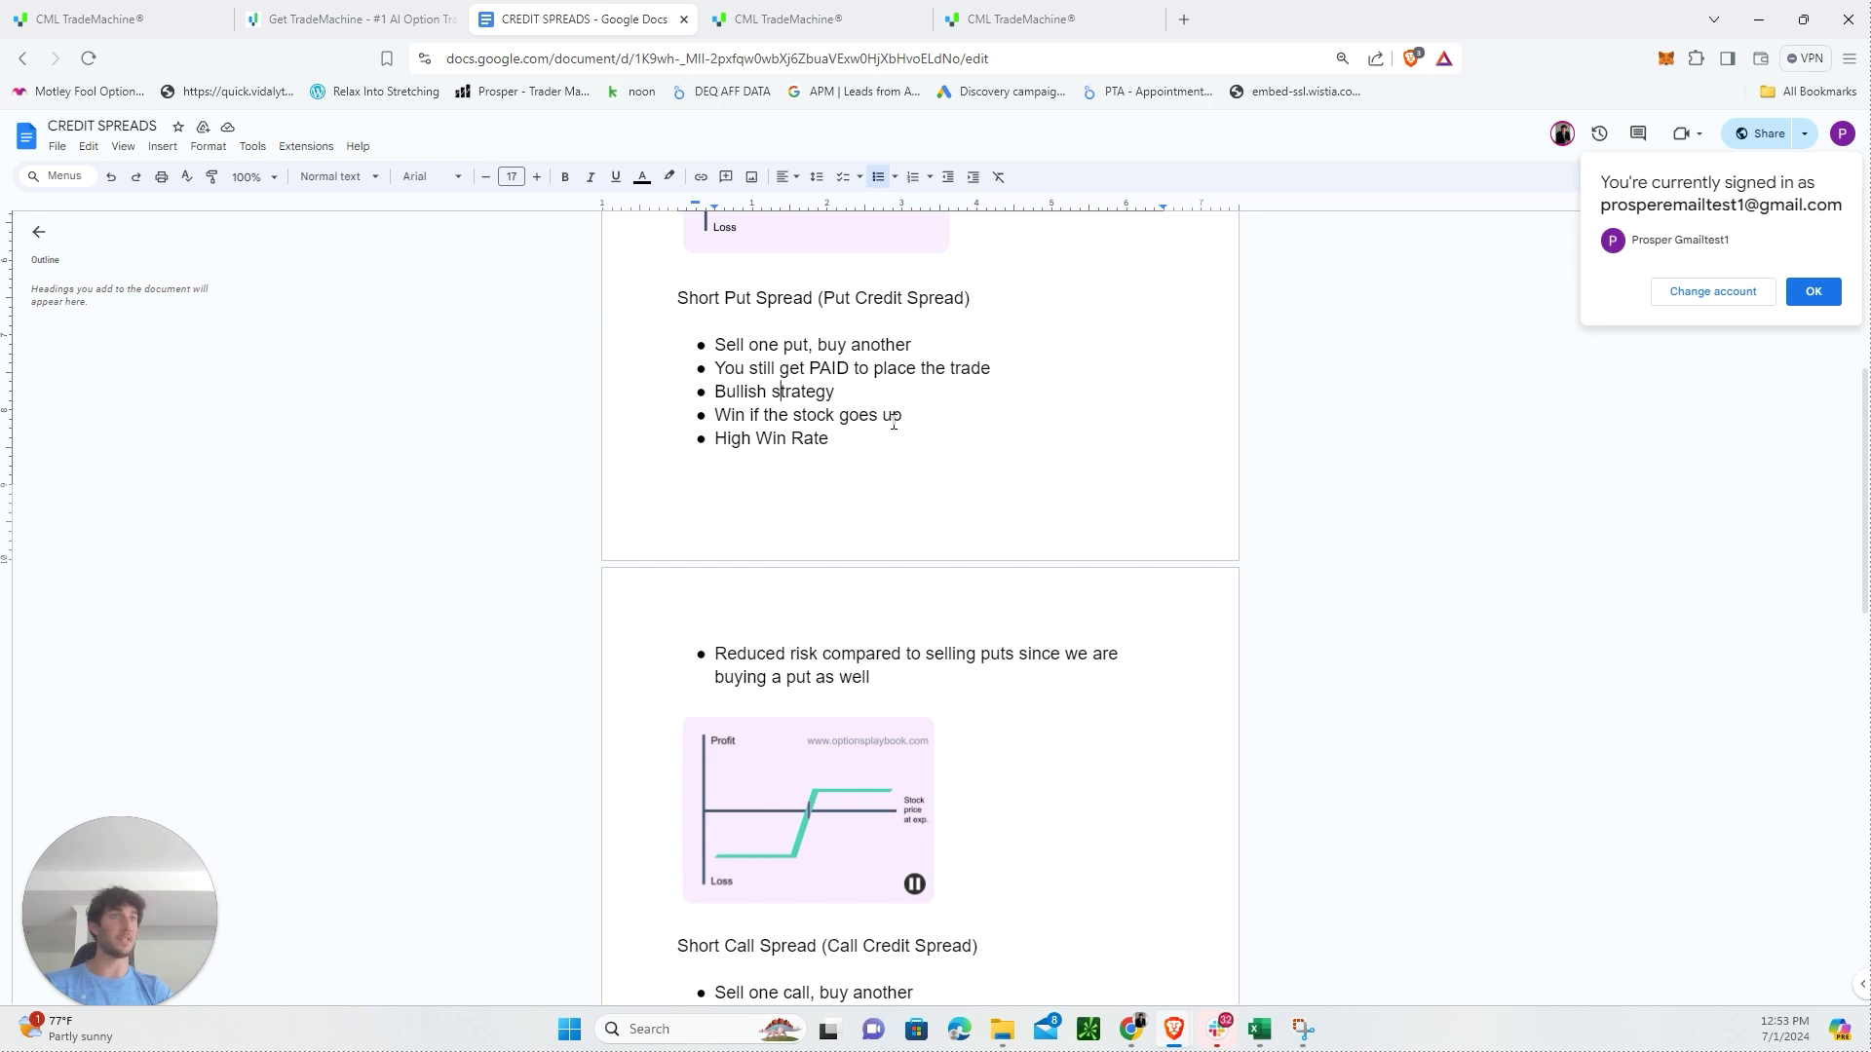
triple_click(737, 433)
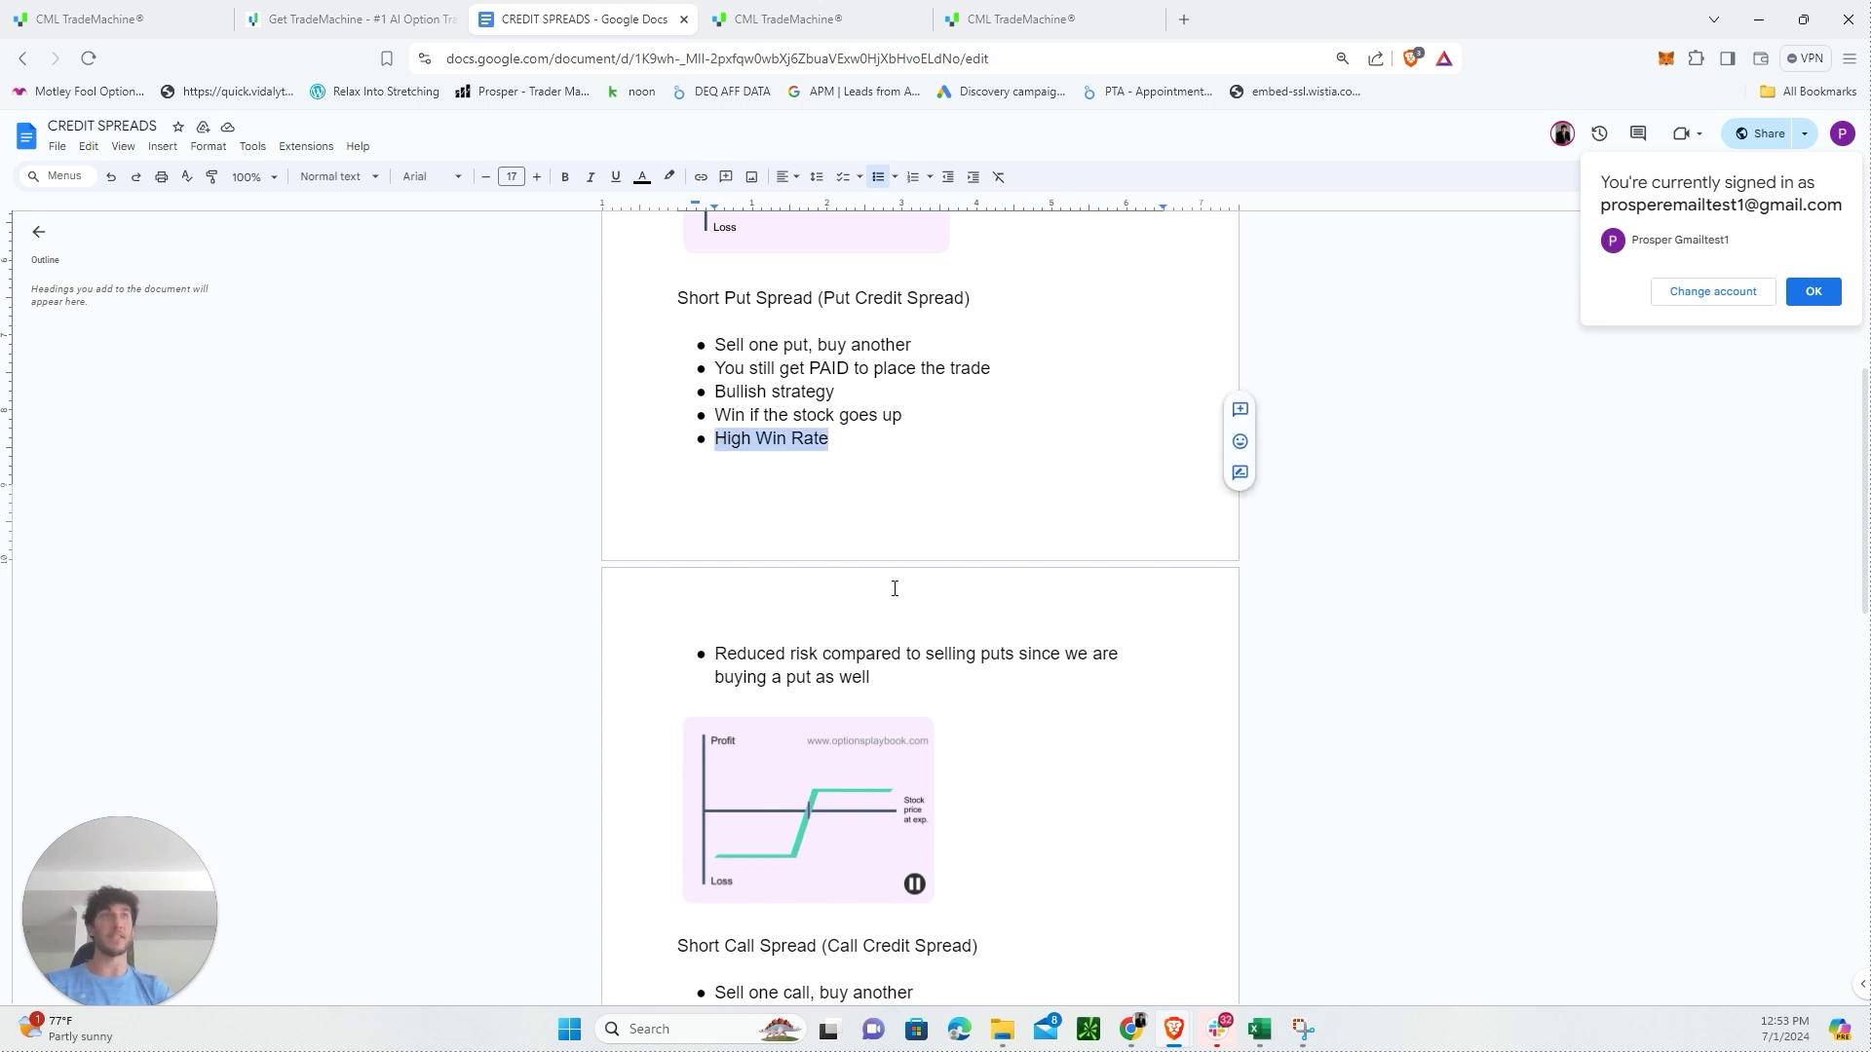
scroll(894, 589, down, 1)
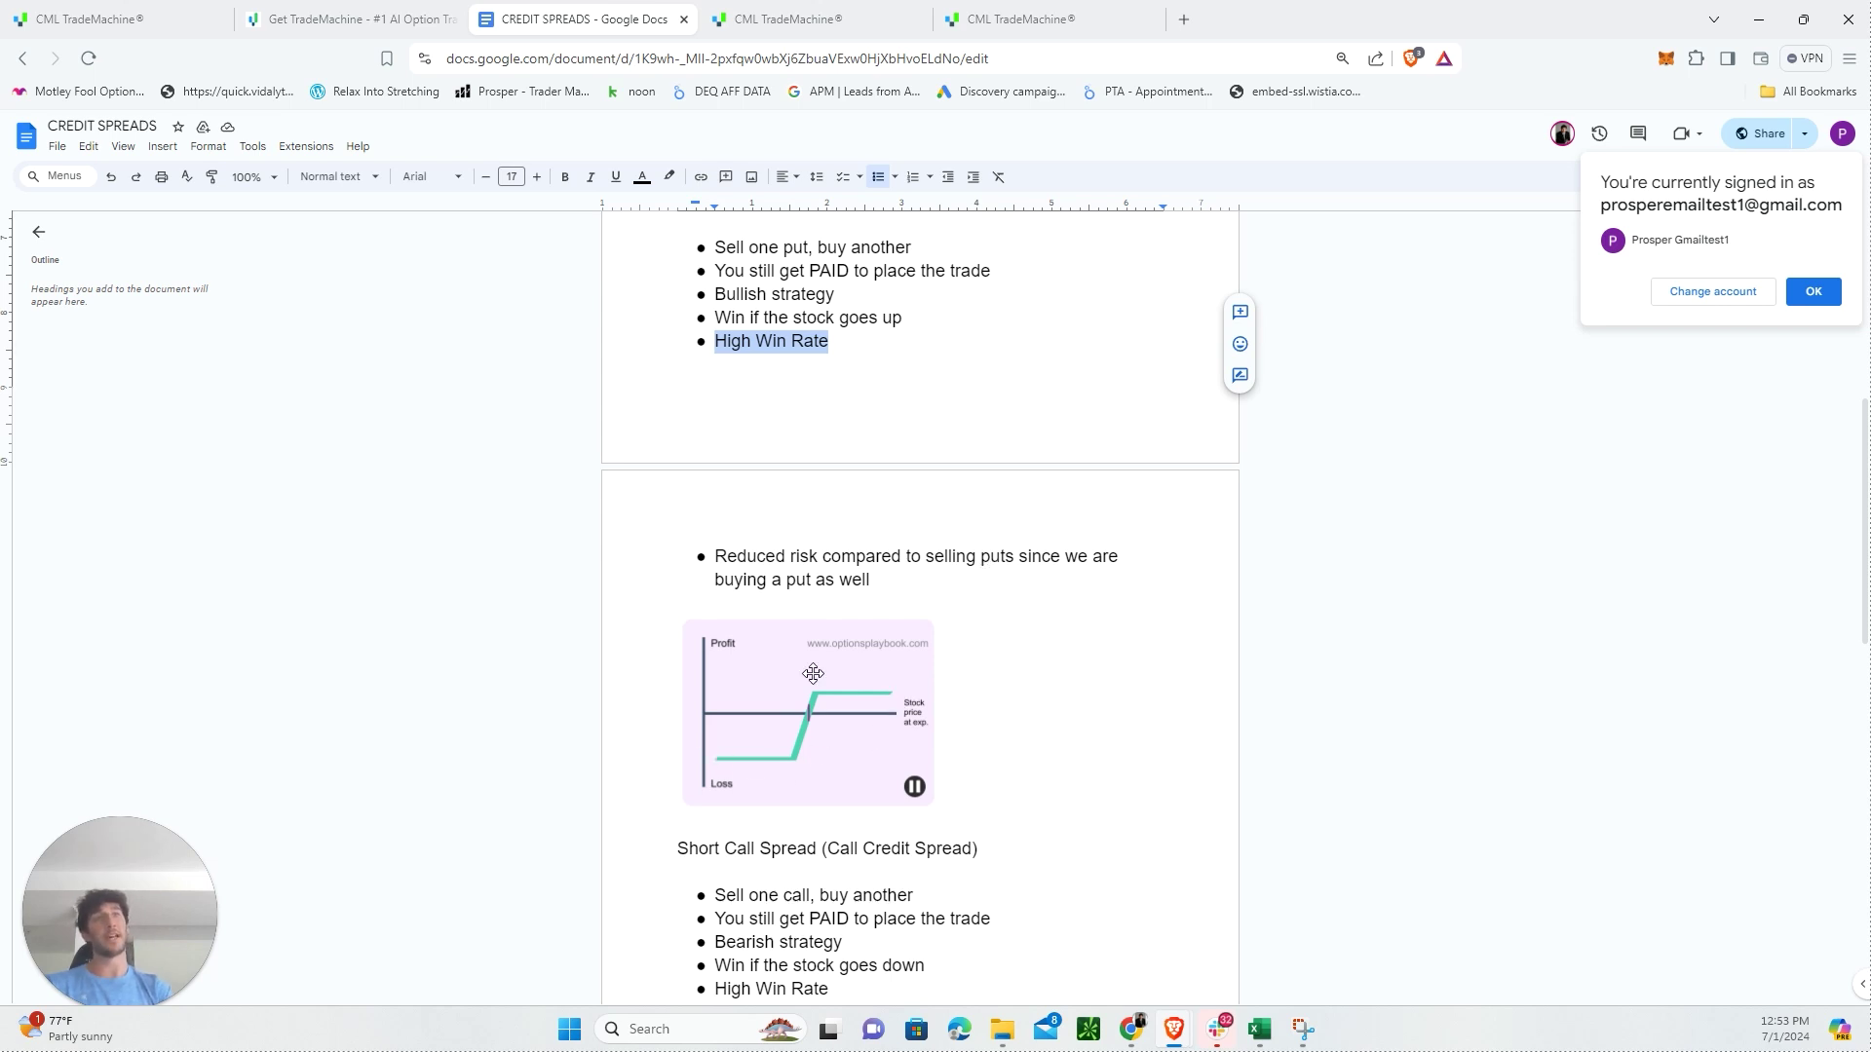
scroll(789, 712, up, 4)
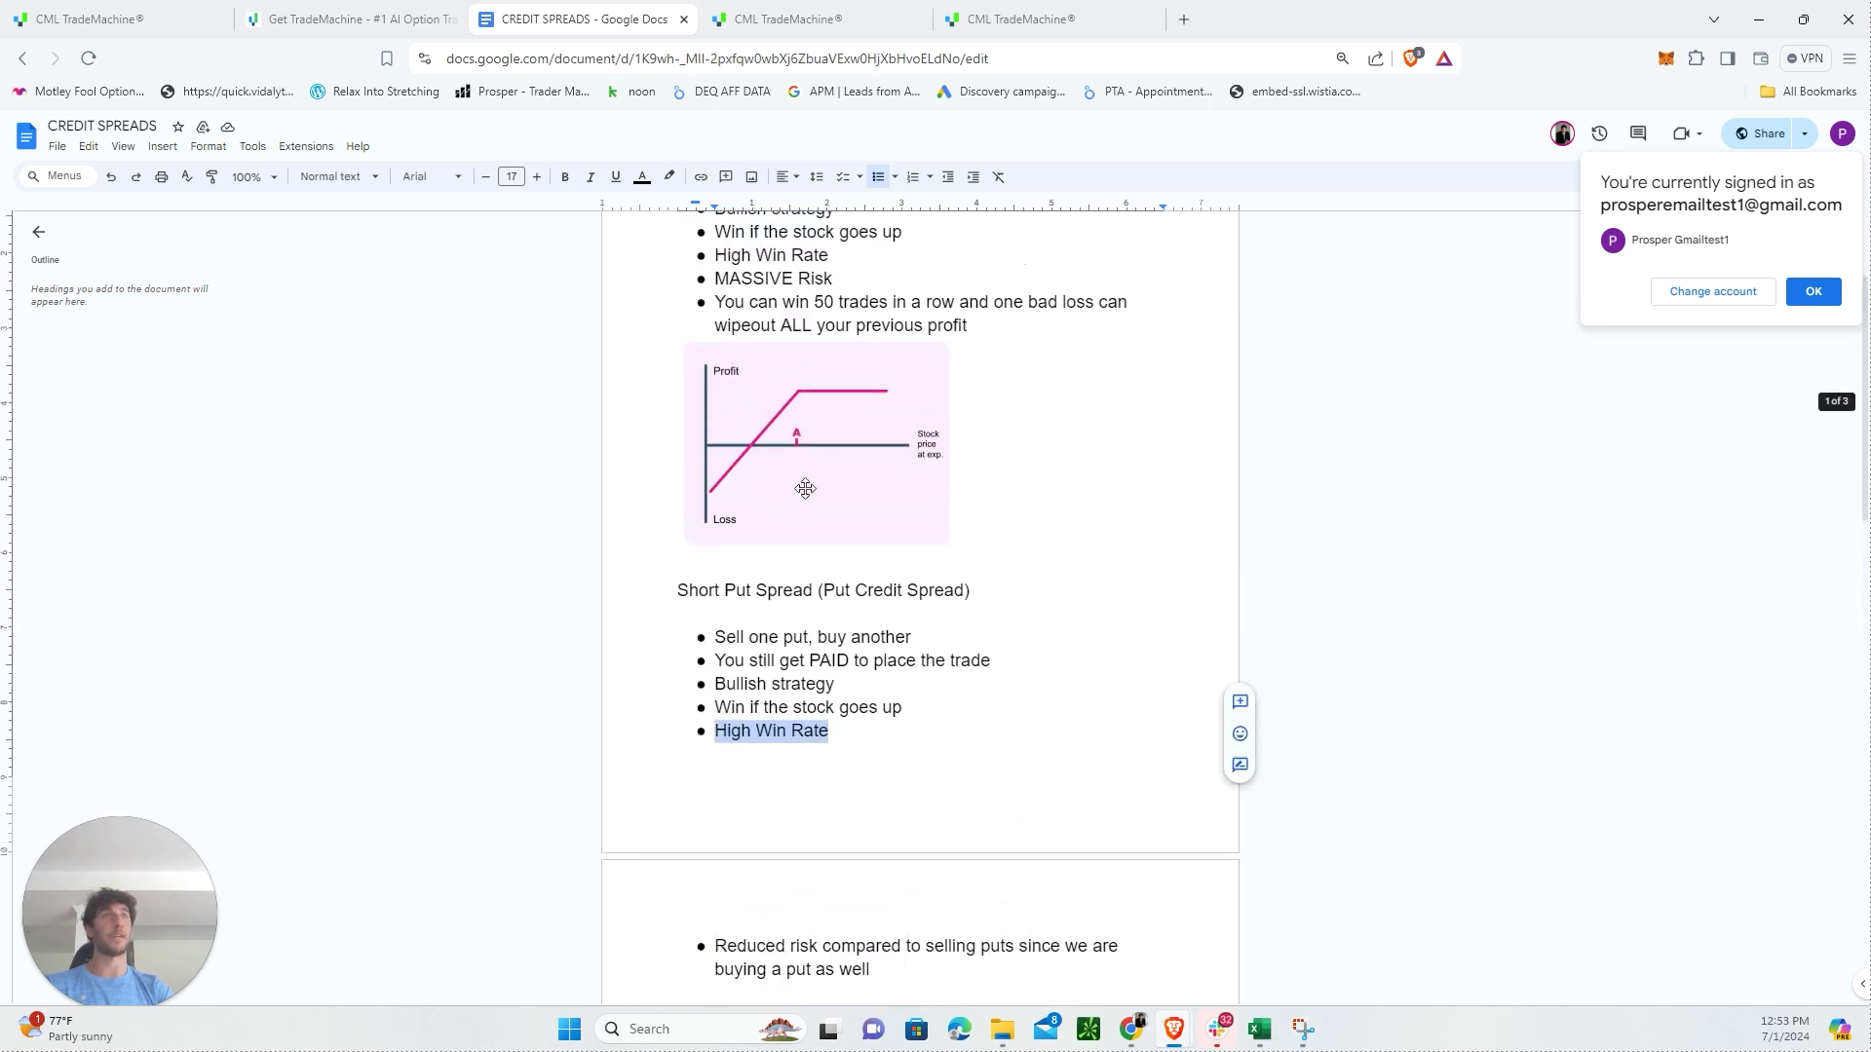
scroll(981, 558, down, 3)
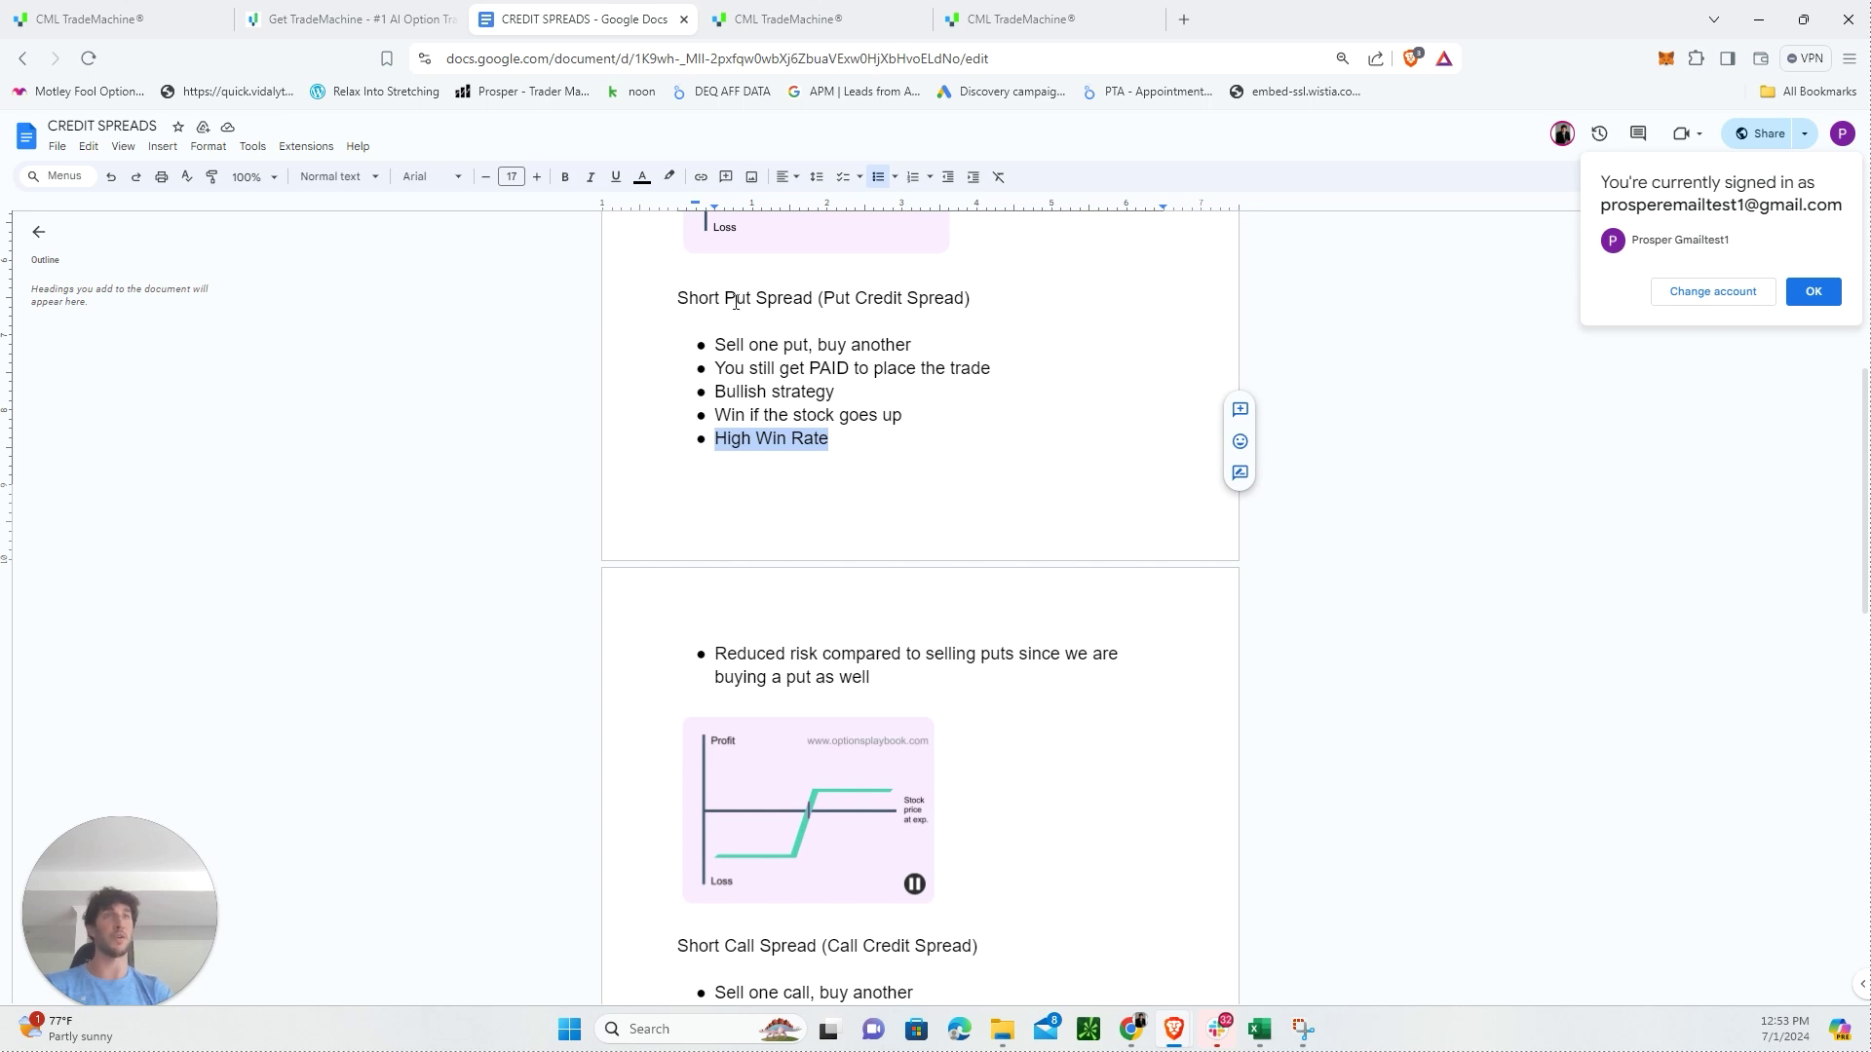
drag(721, 298, 897, 298)
scroll(1027, 509, up, 5)
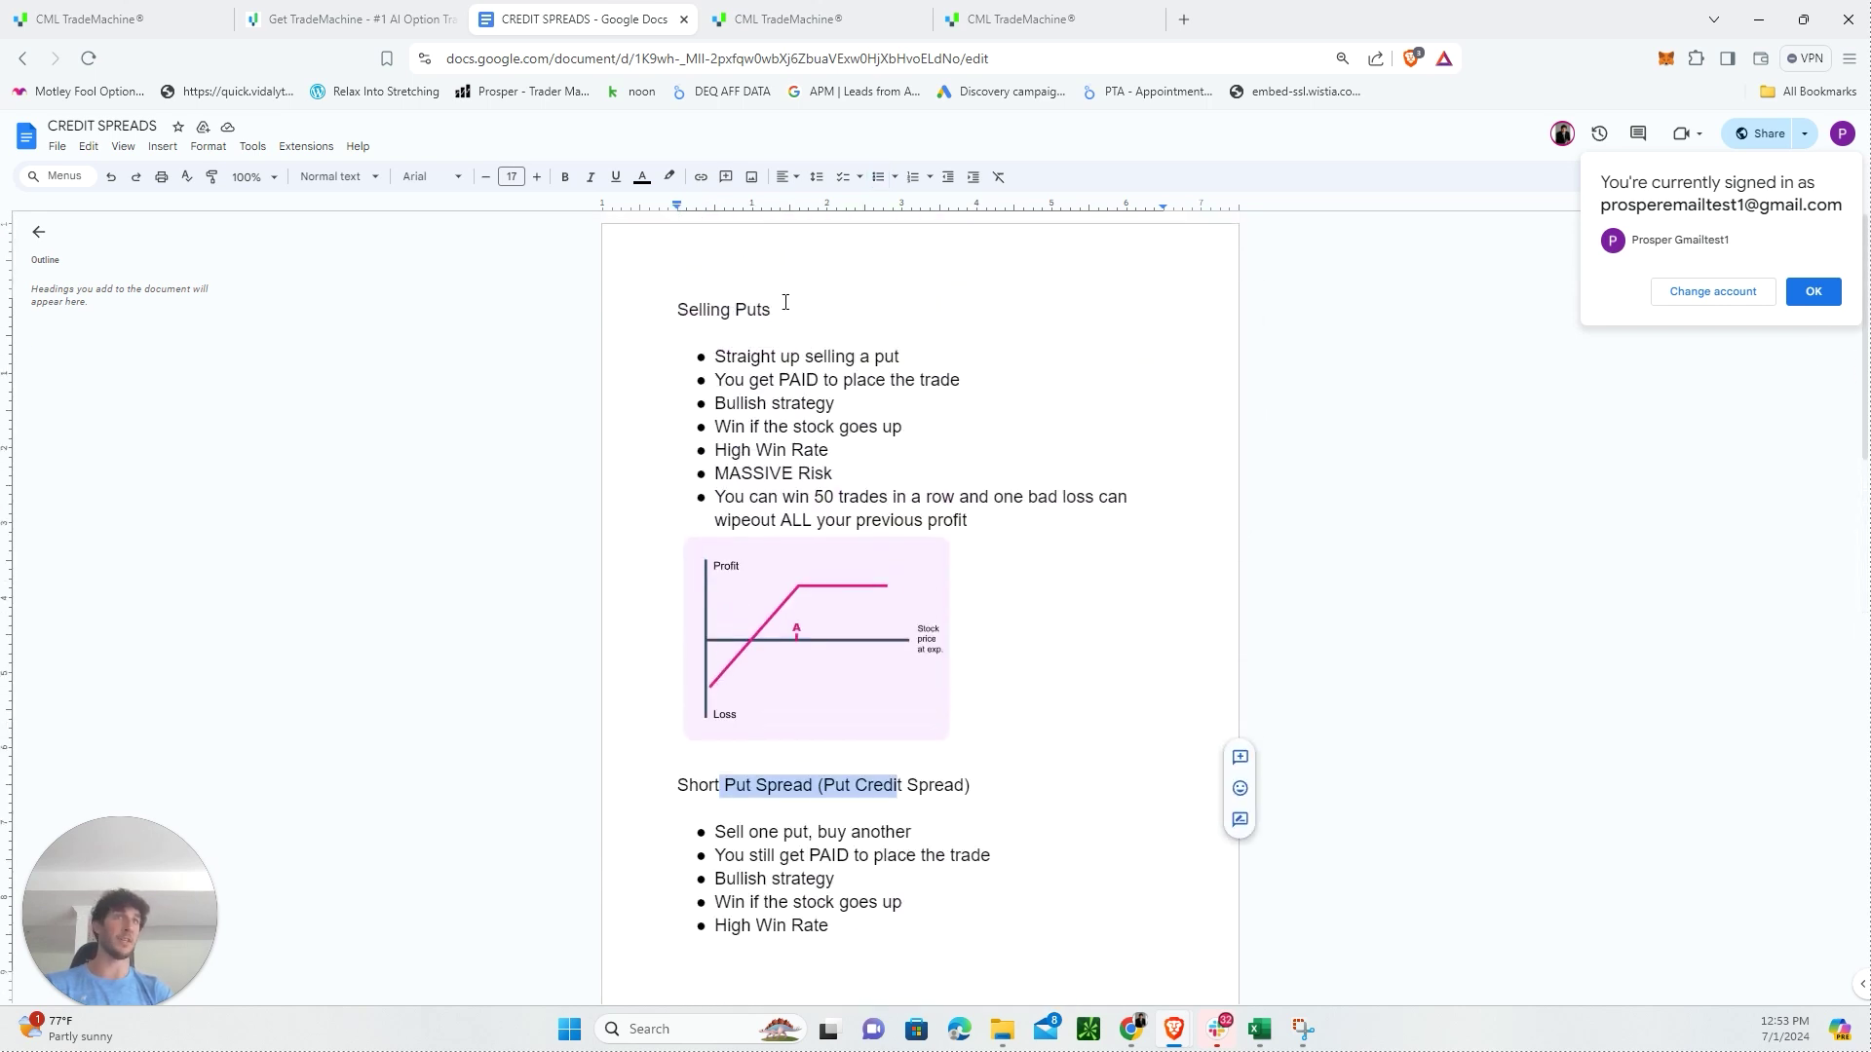
triple_click(785, 302)
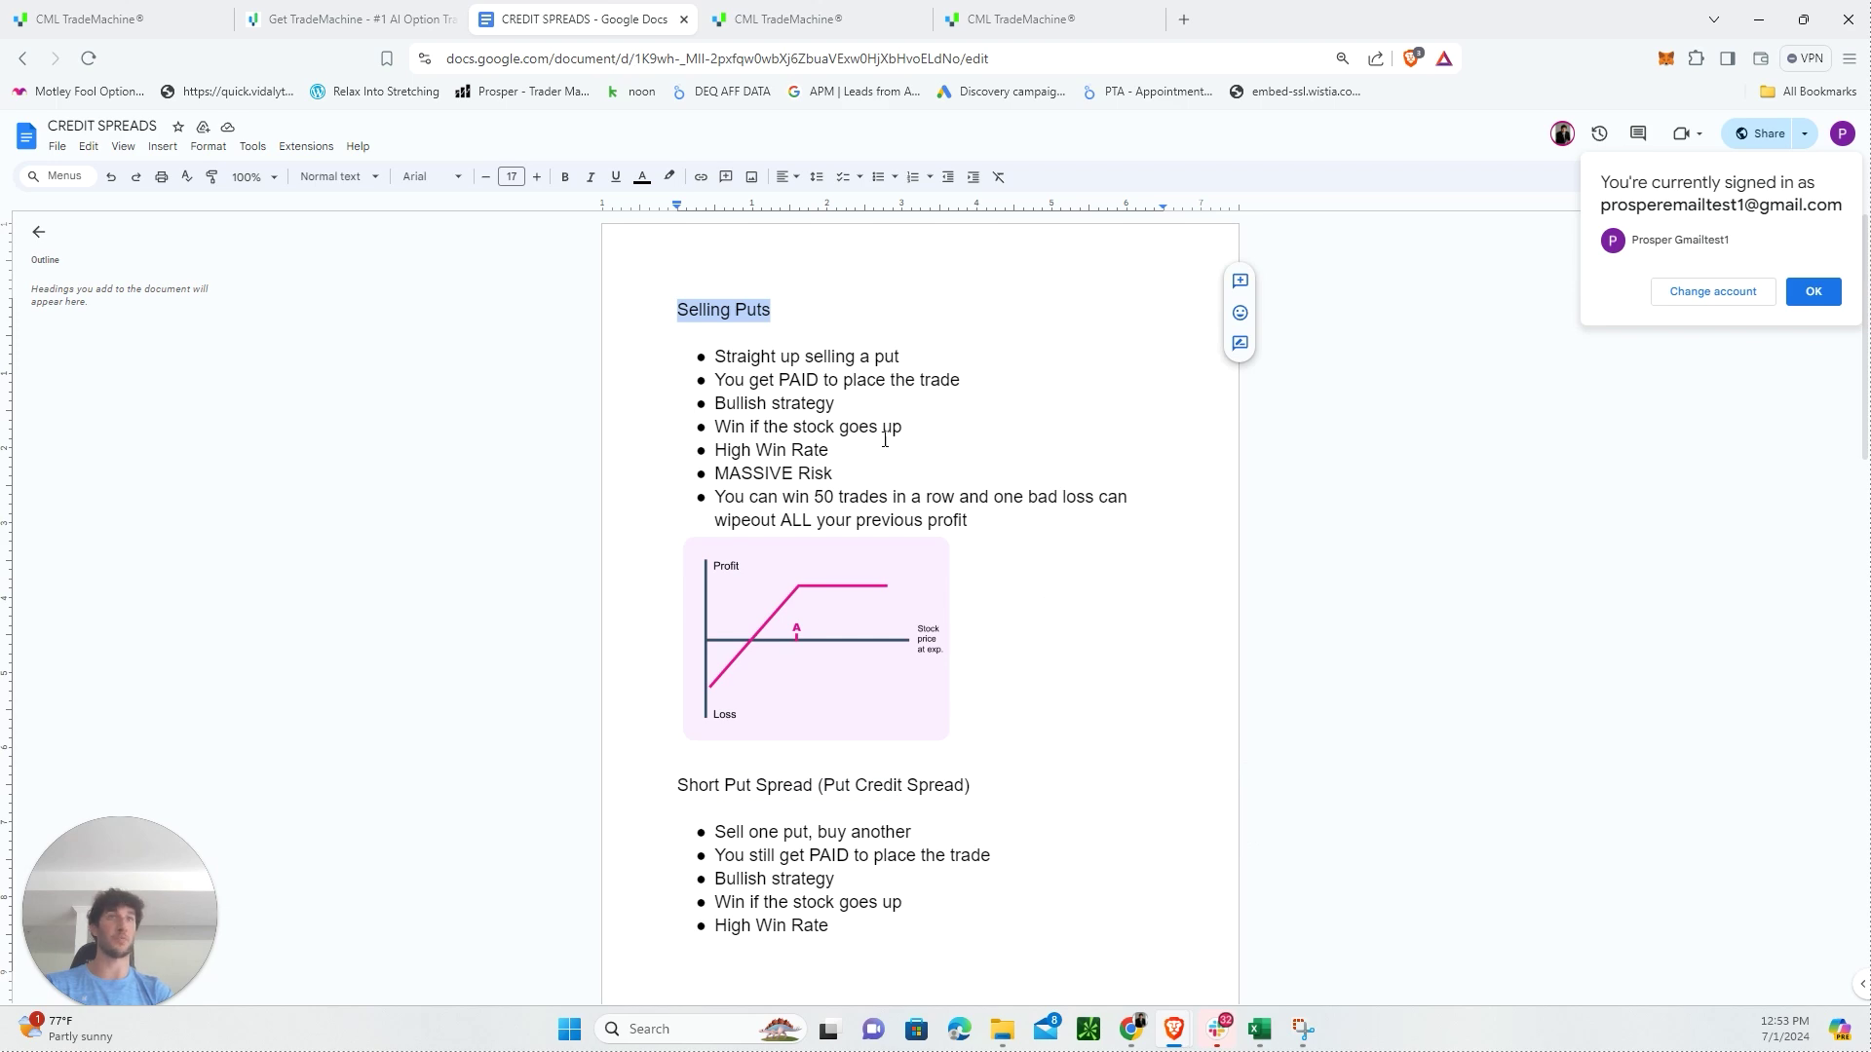
scroll(716, 577, down, 7)
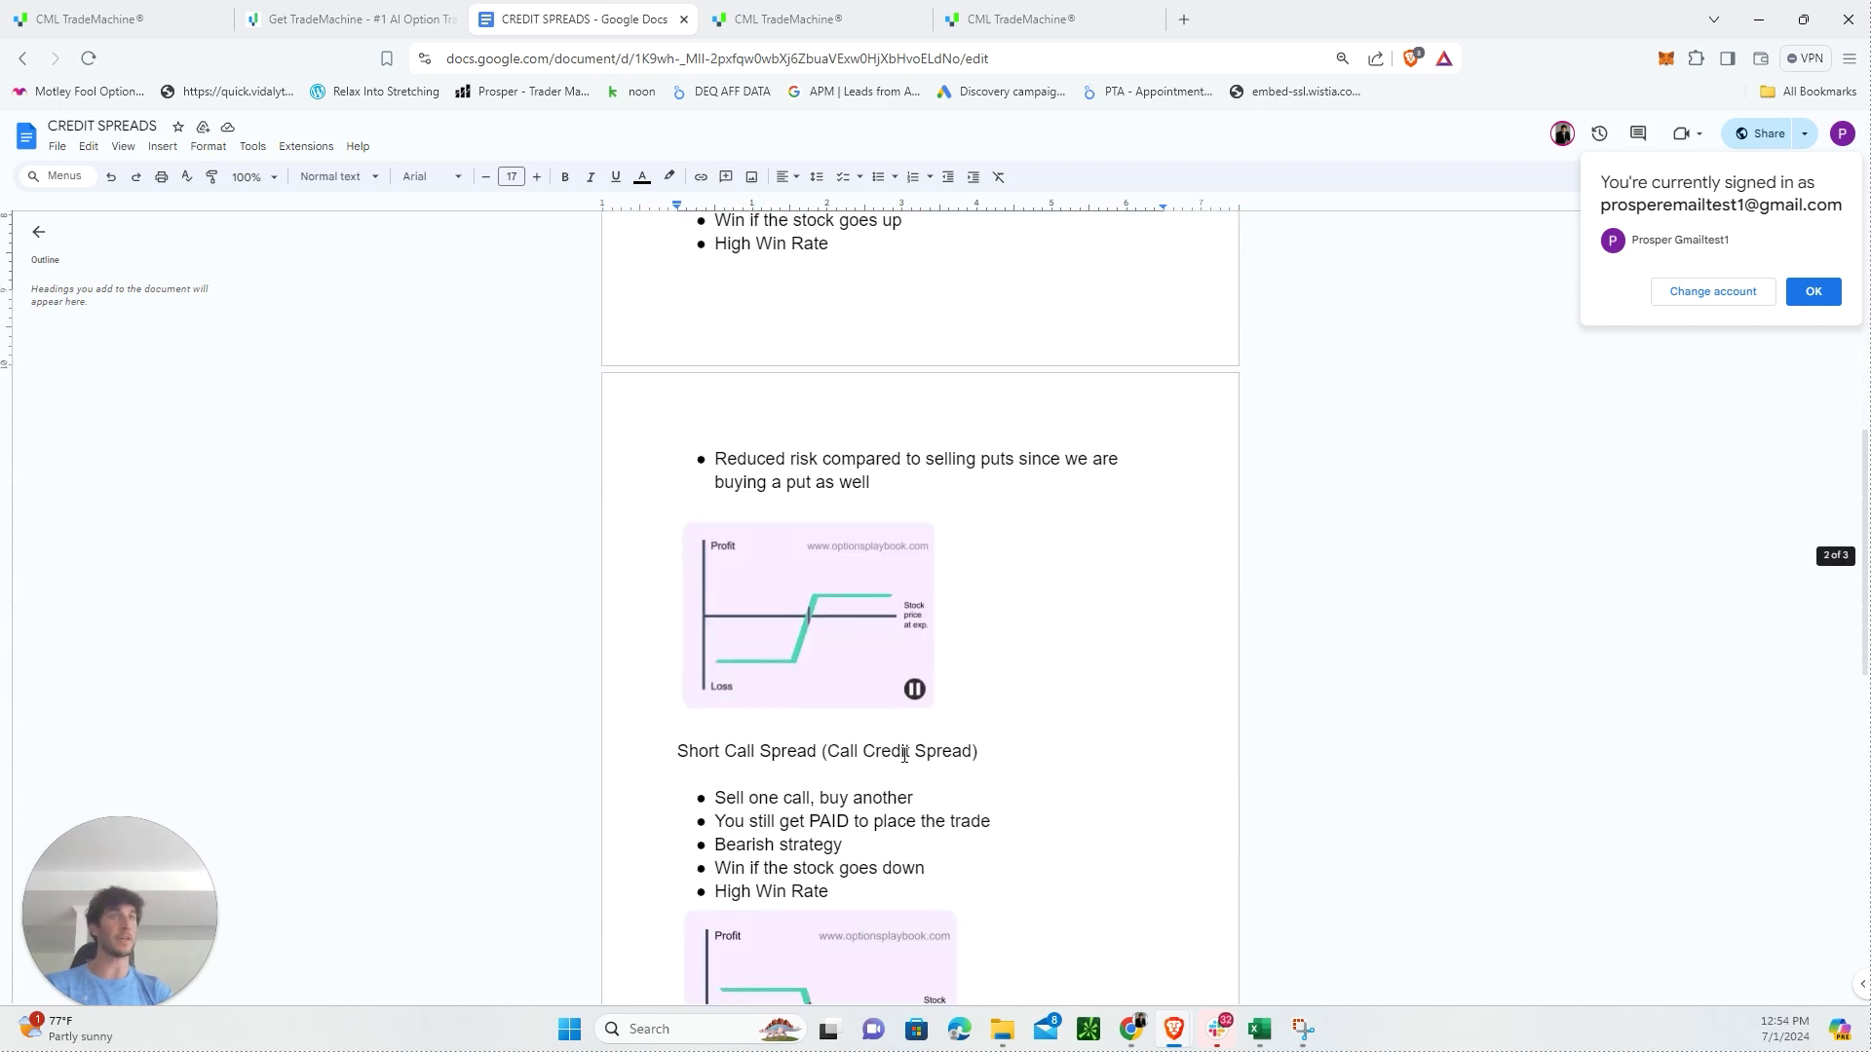
scroll(745, 721, up, 2)
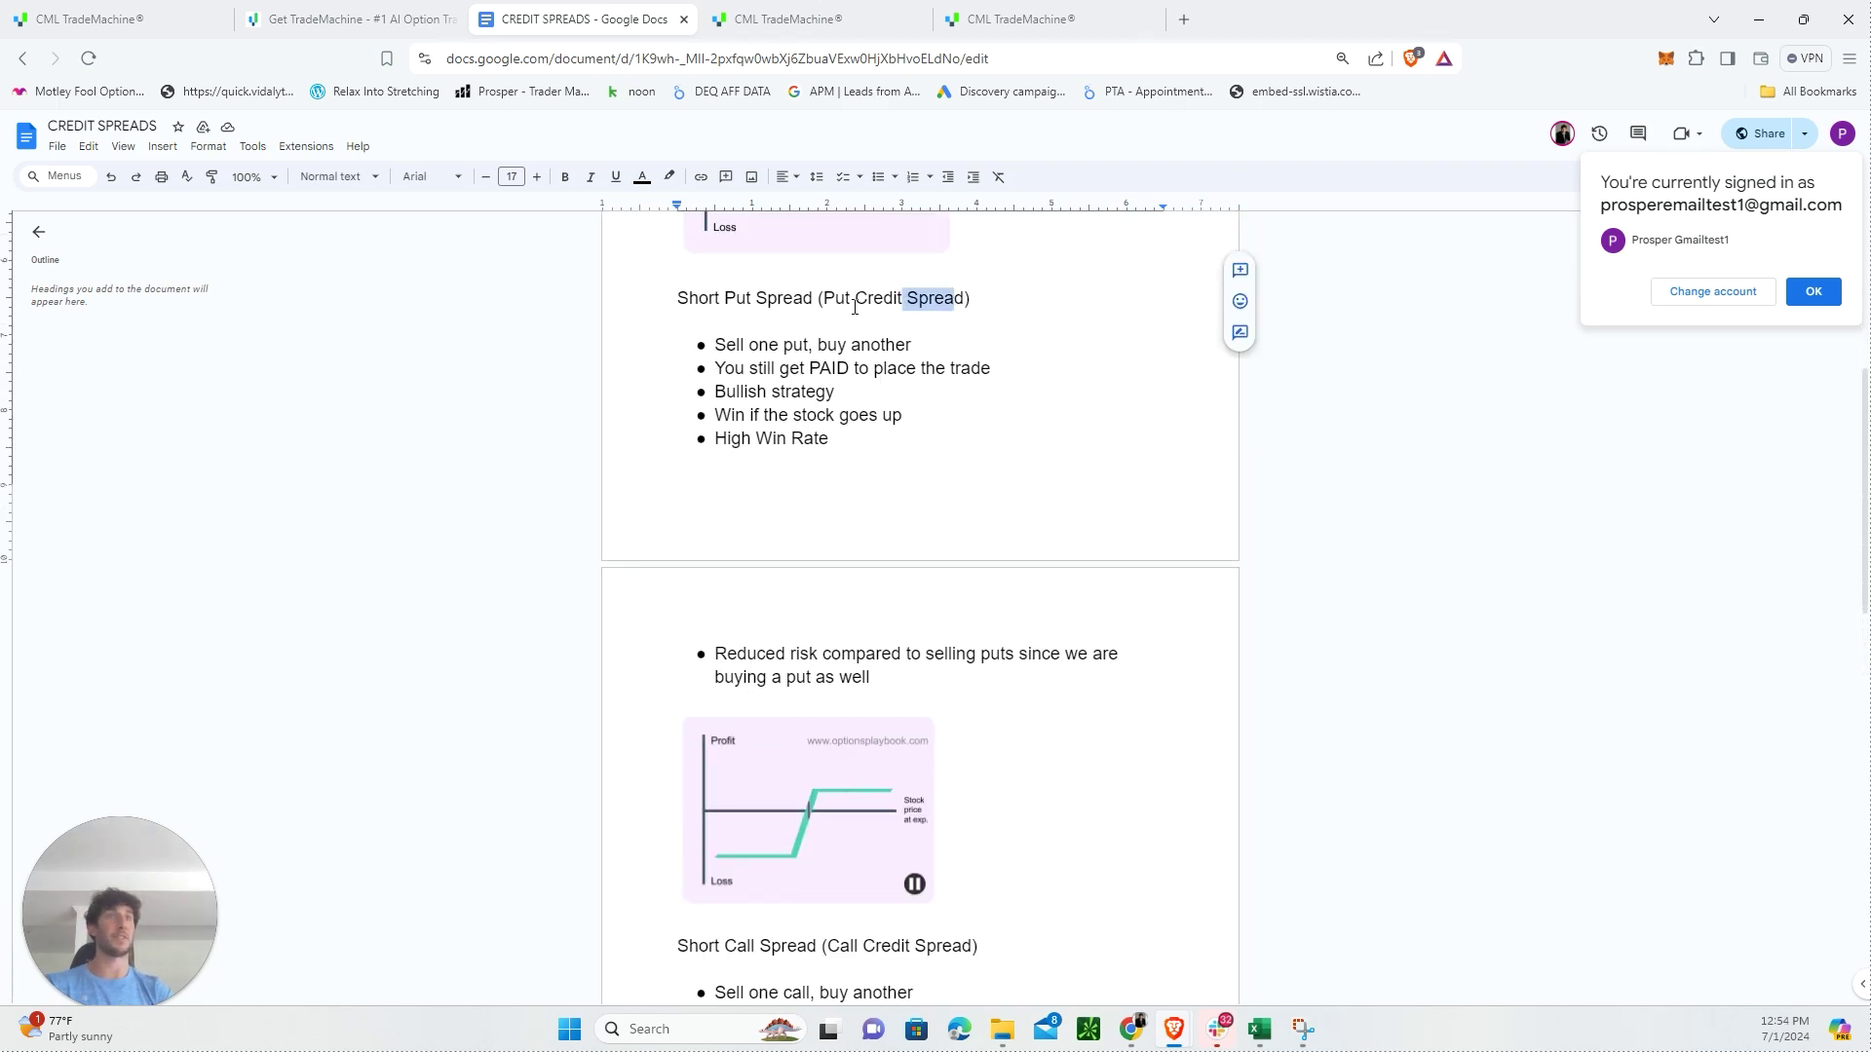
drag(855, 308, 824, 302)
Step: Review the CREDIT SPREADS notes, highlighting the call spread's High Win Rate point and 'Credit Spread' heading
scroll(991, 577, down, 4)
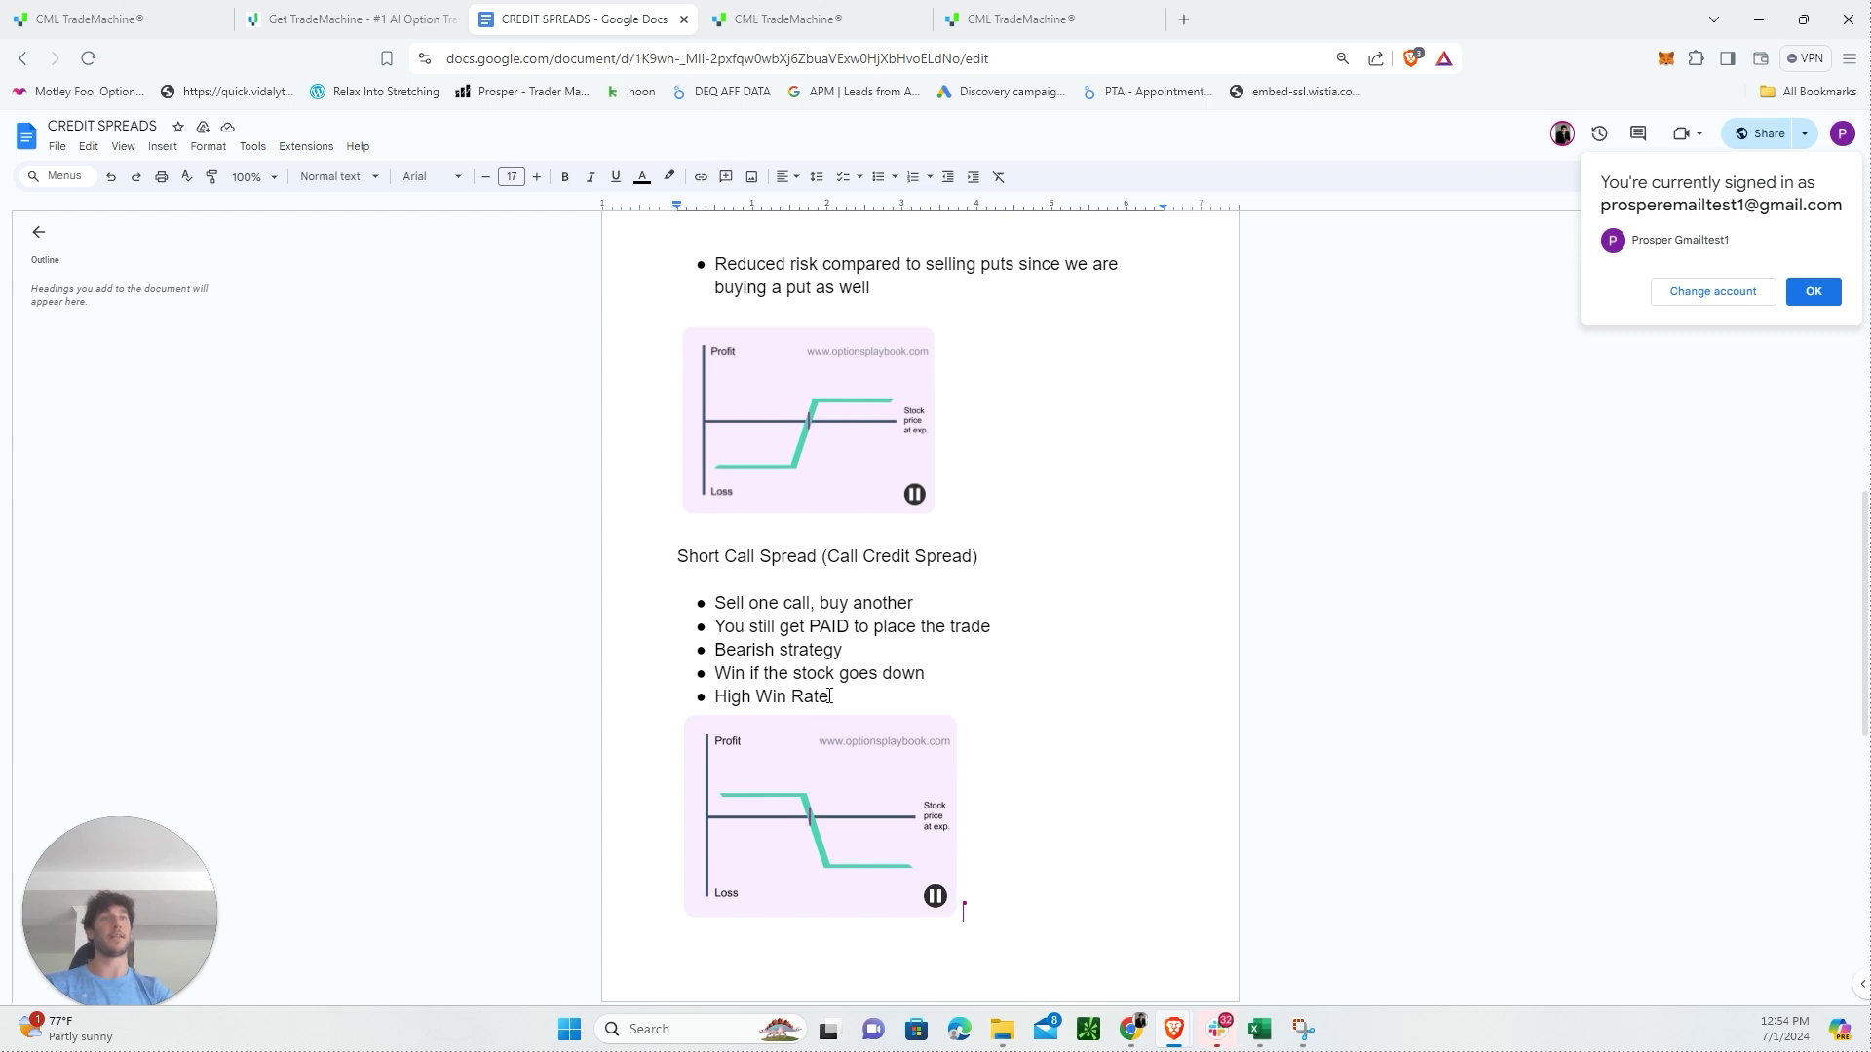
drag(829, 696, 732, 696)
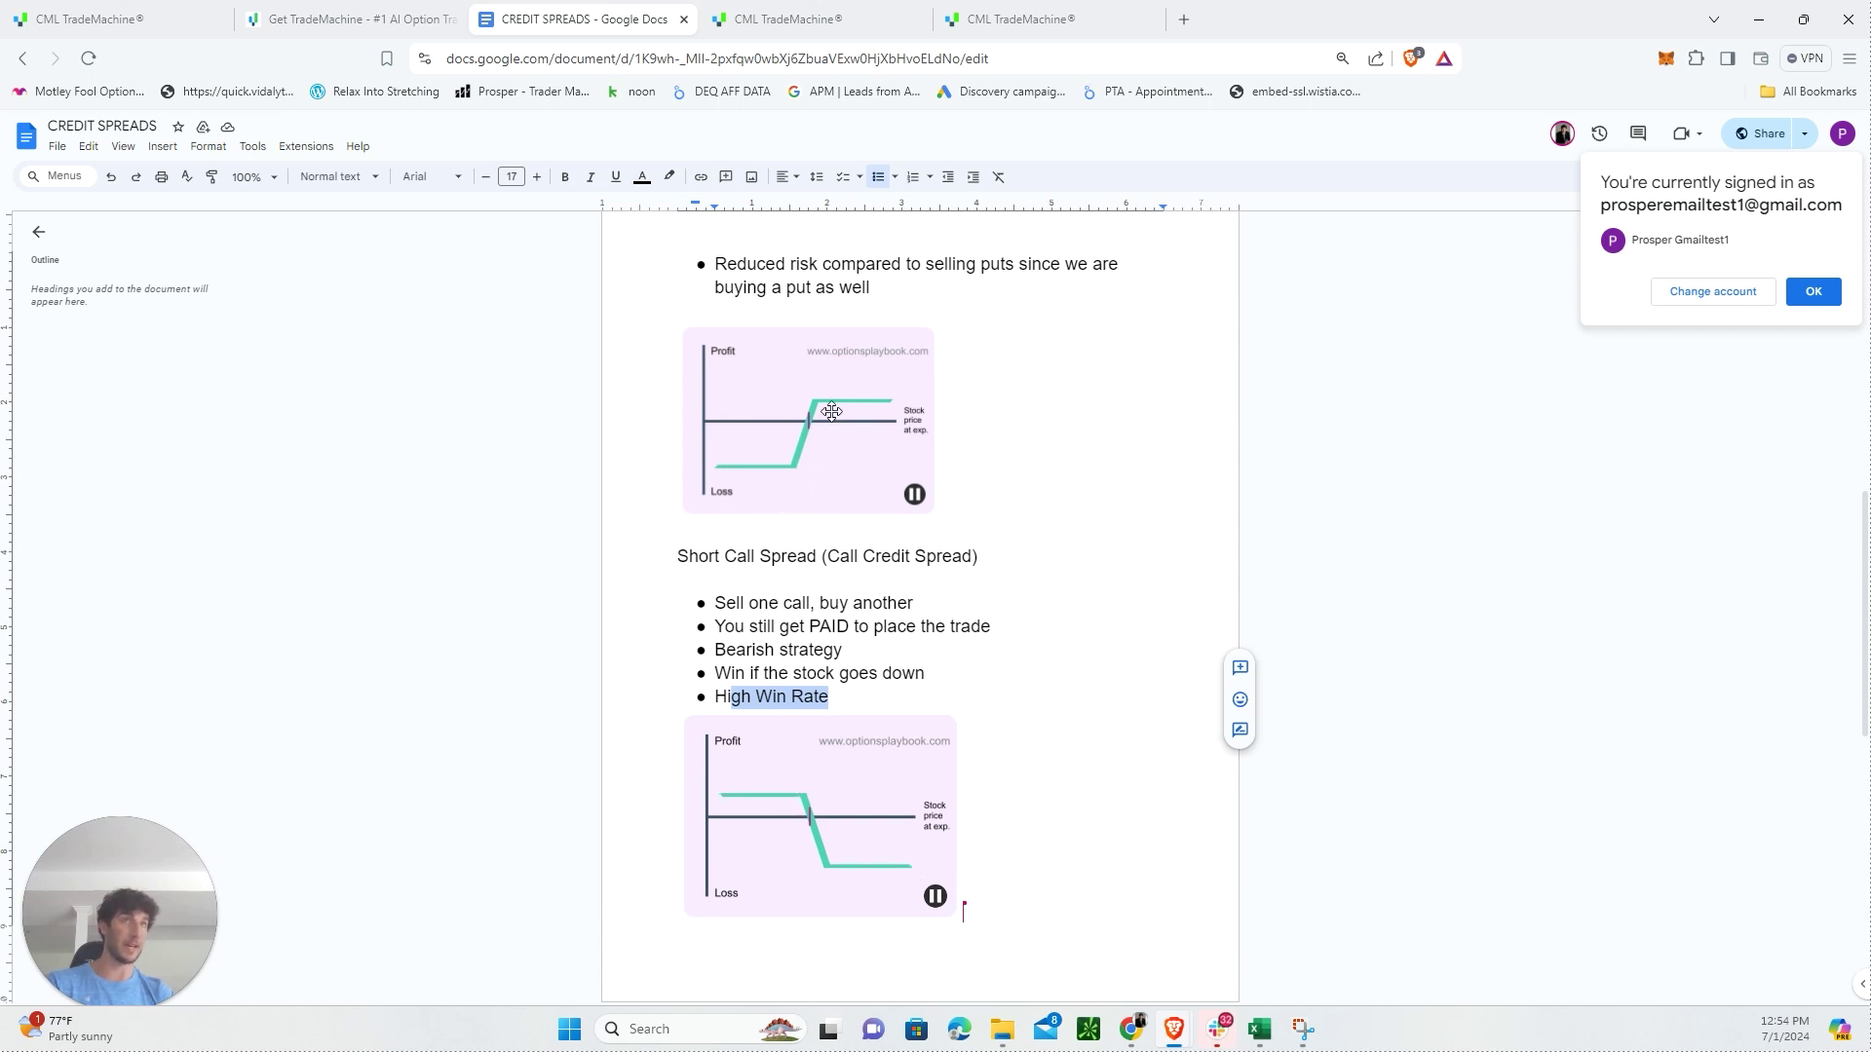
scroll(861, 631, up, 4)
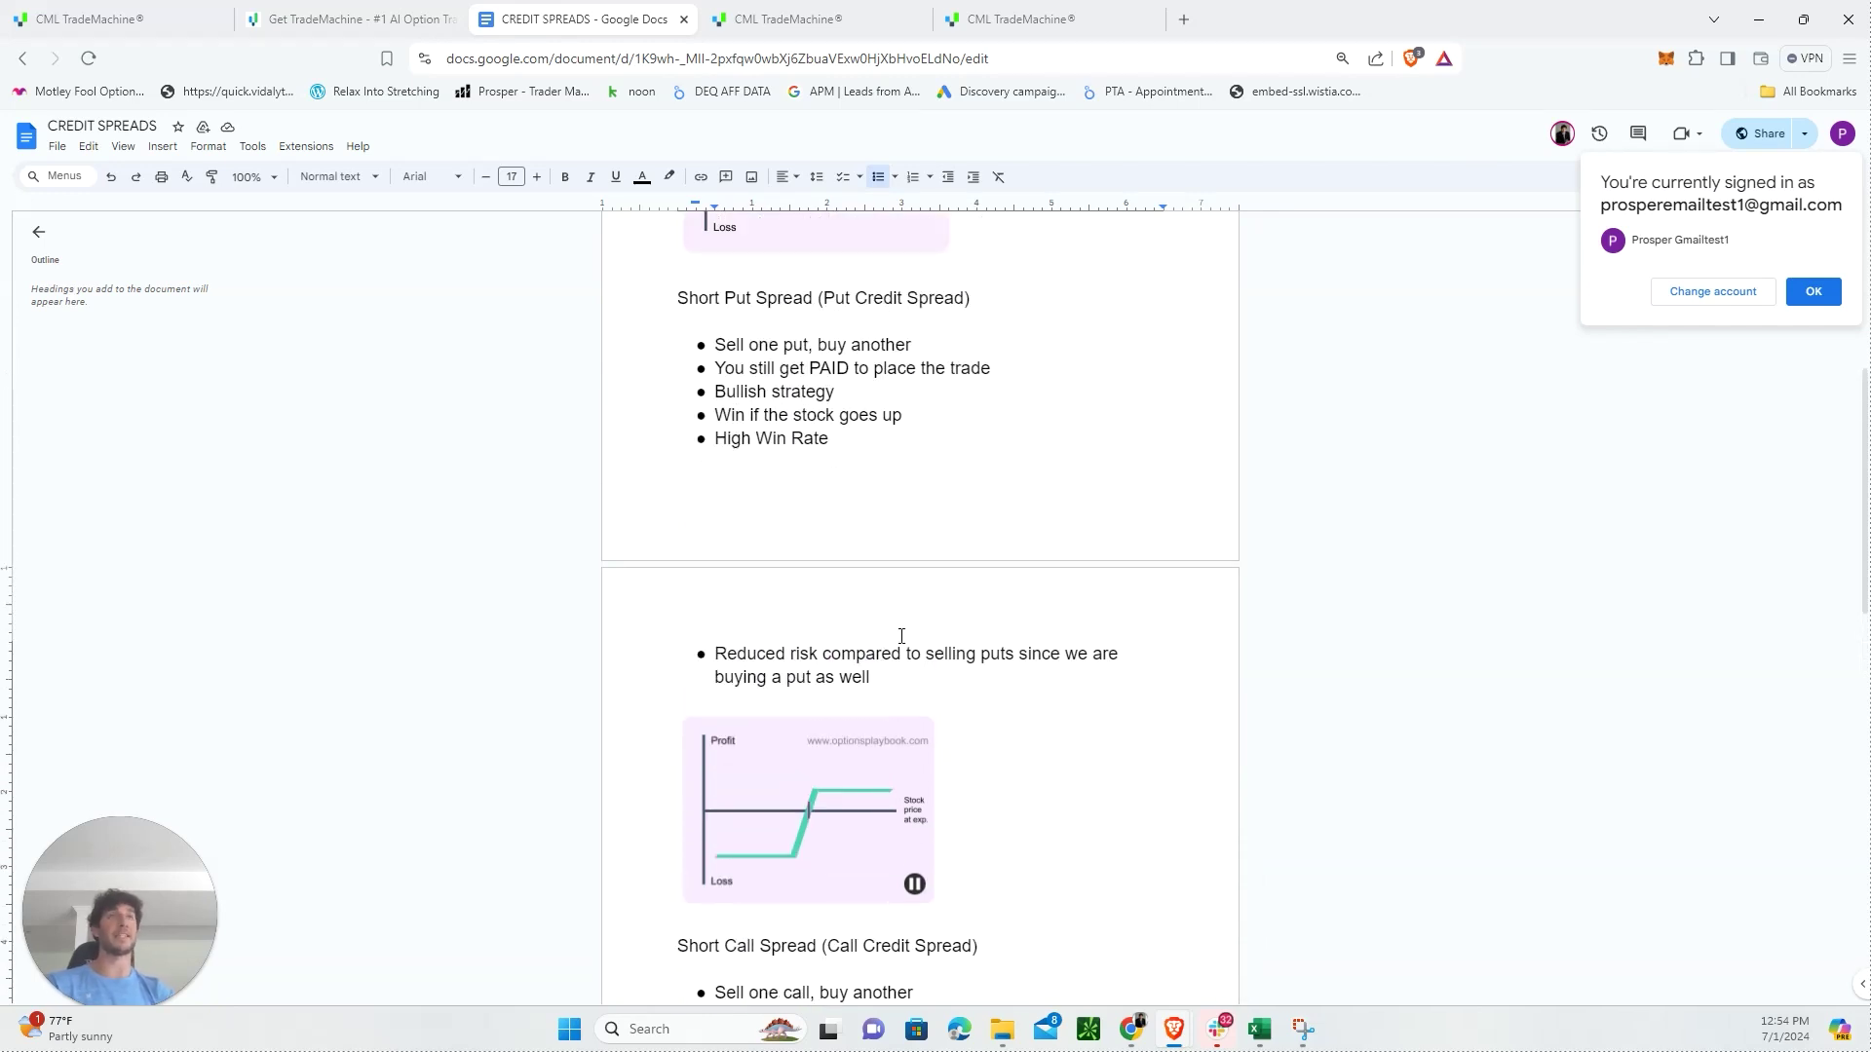
drag(855, 297, 944, 298)
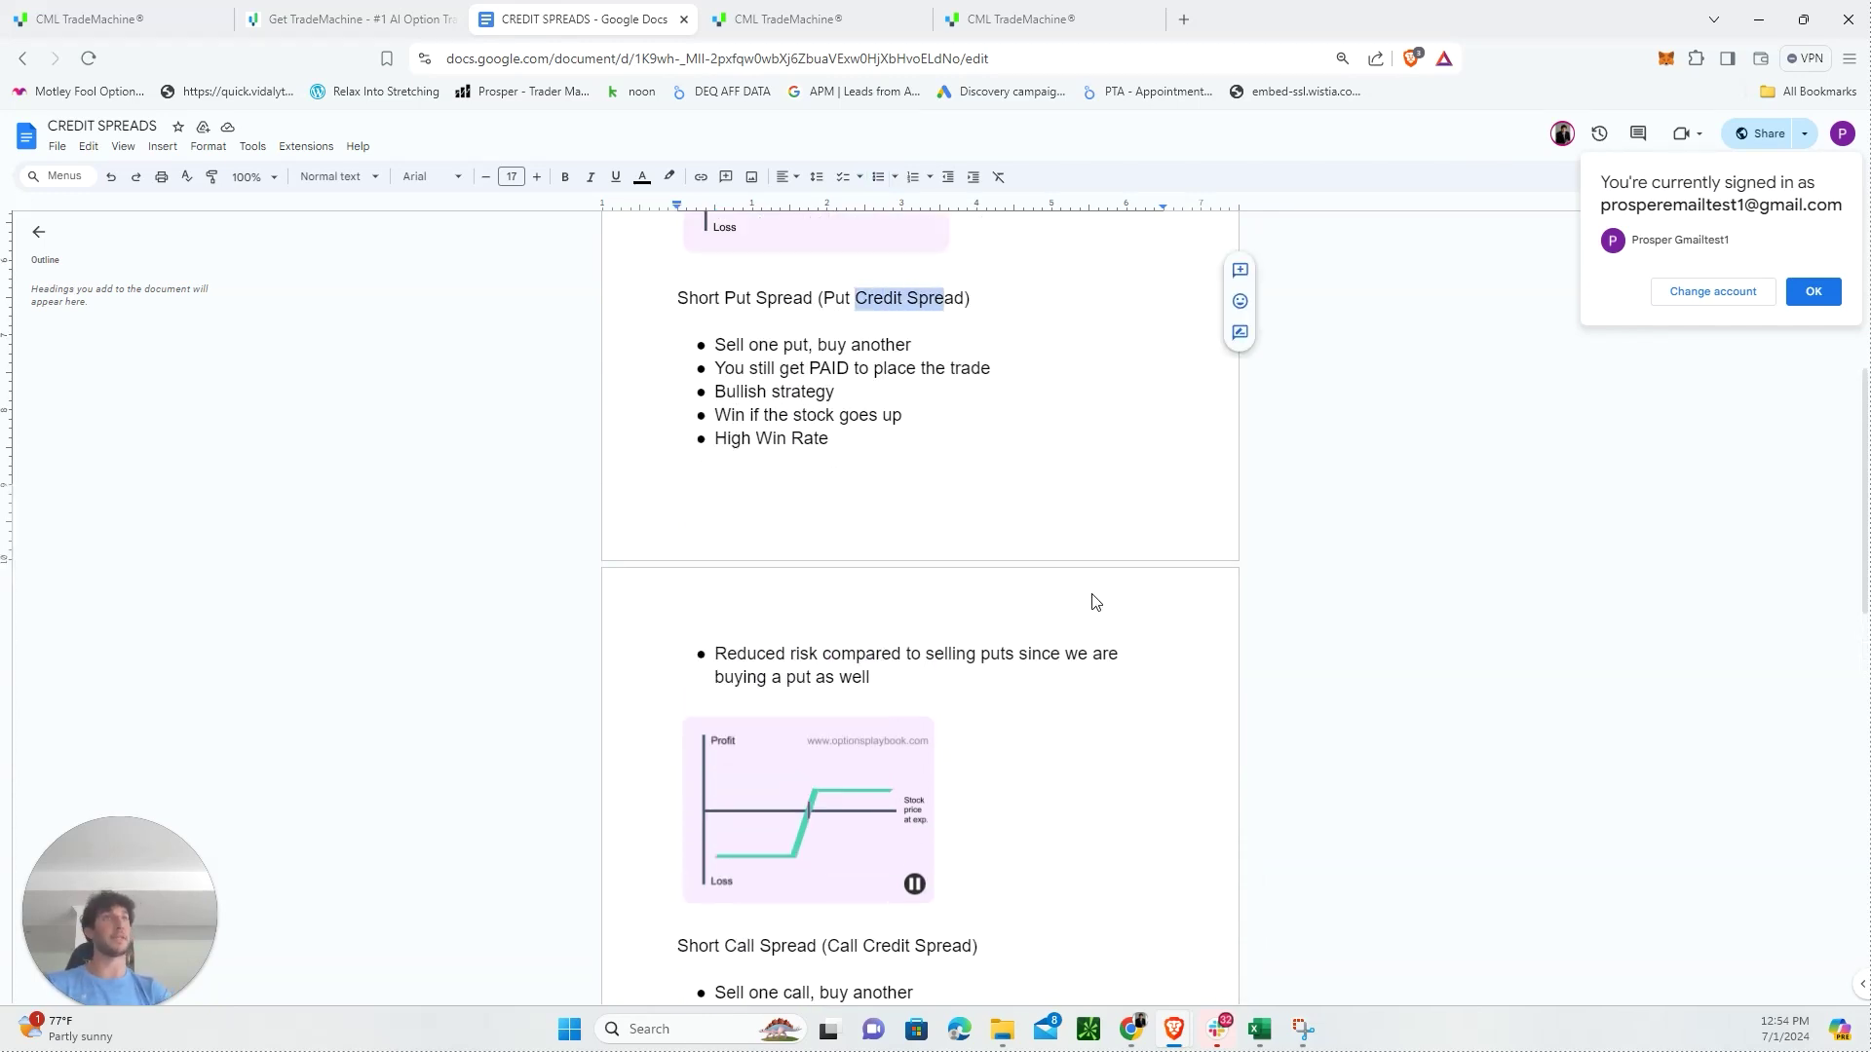
Step: Scroll the notes, select 'Put Spread' in the heading, then go back to TradeMachine's Active Triggers page
scroll(1110, 646, down, 1)
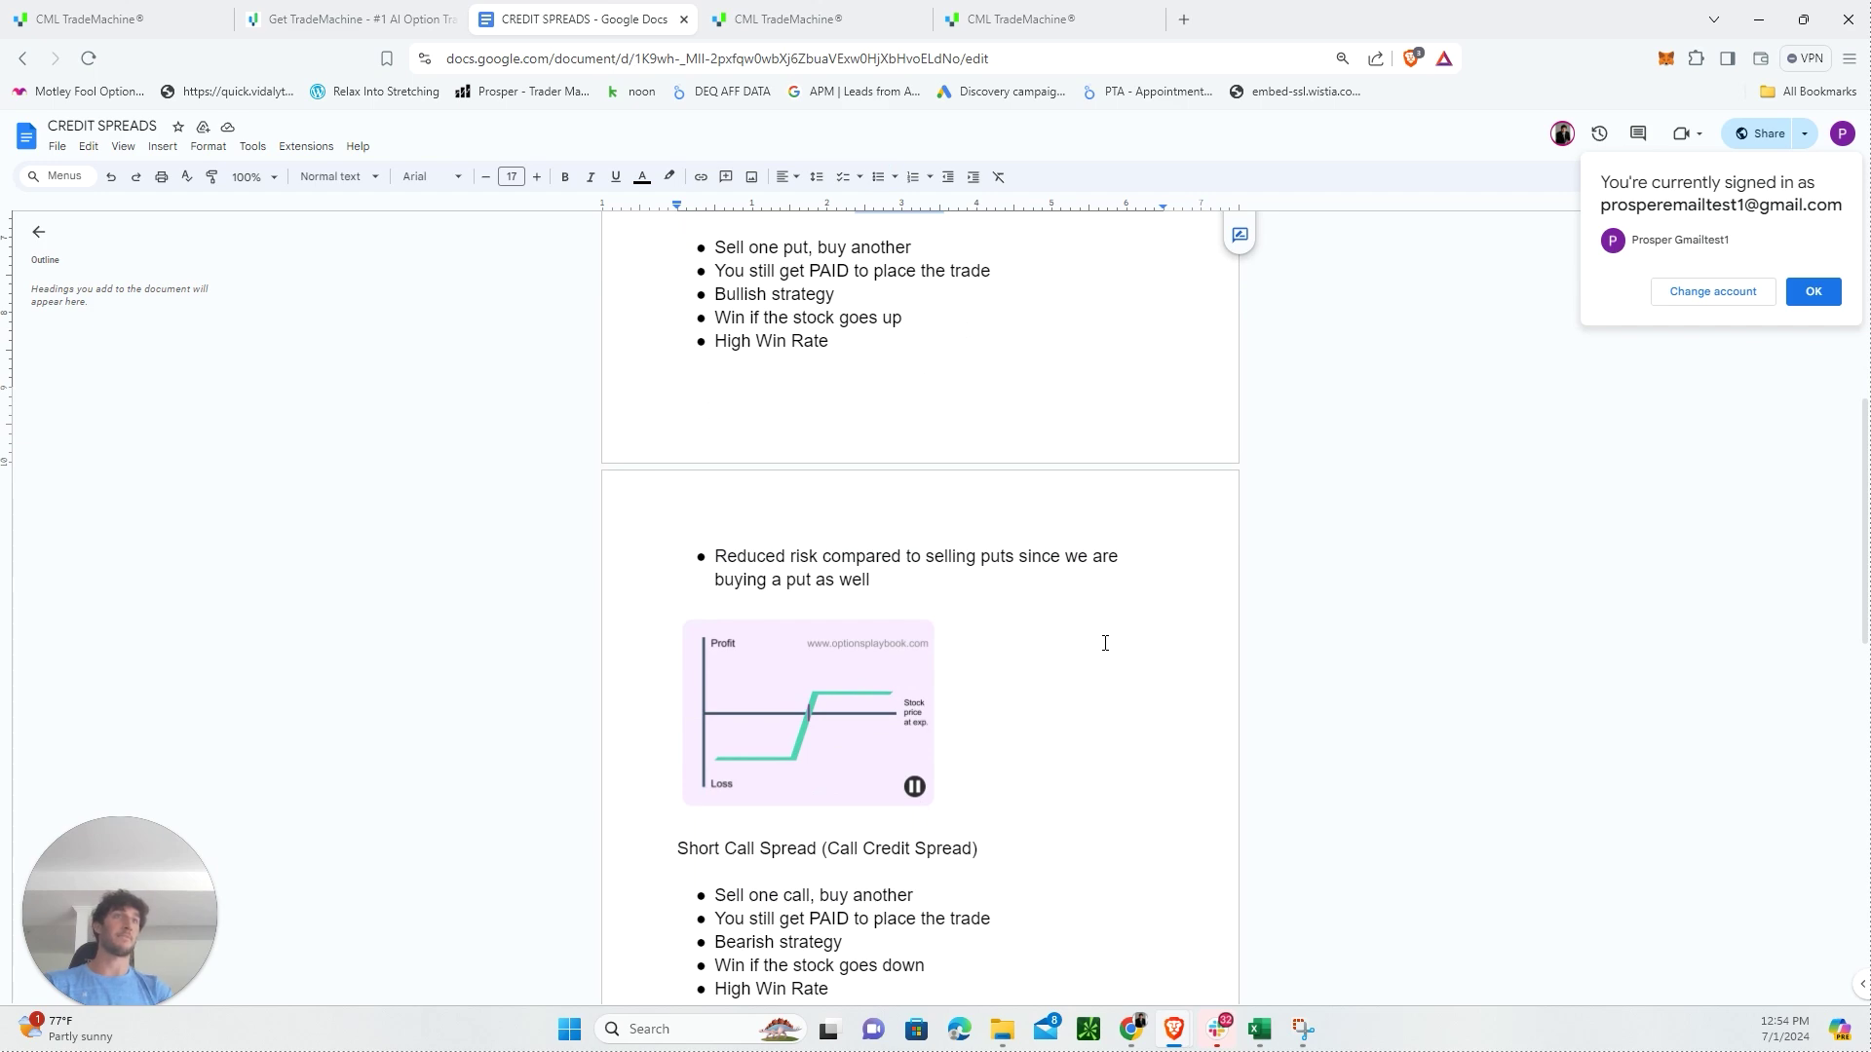
scroll(1103, 650, down, 2)
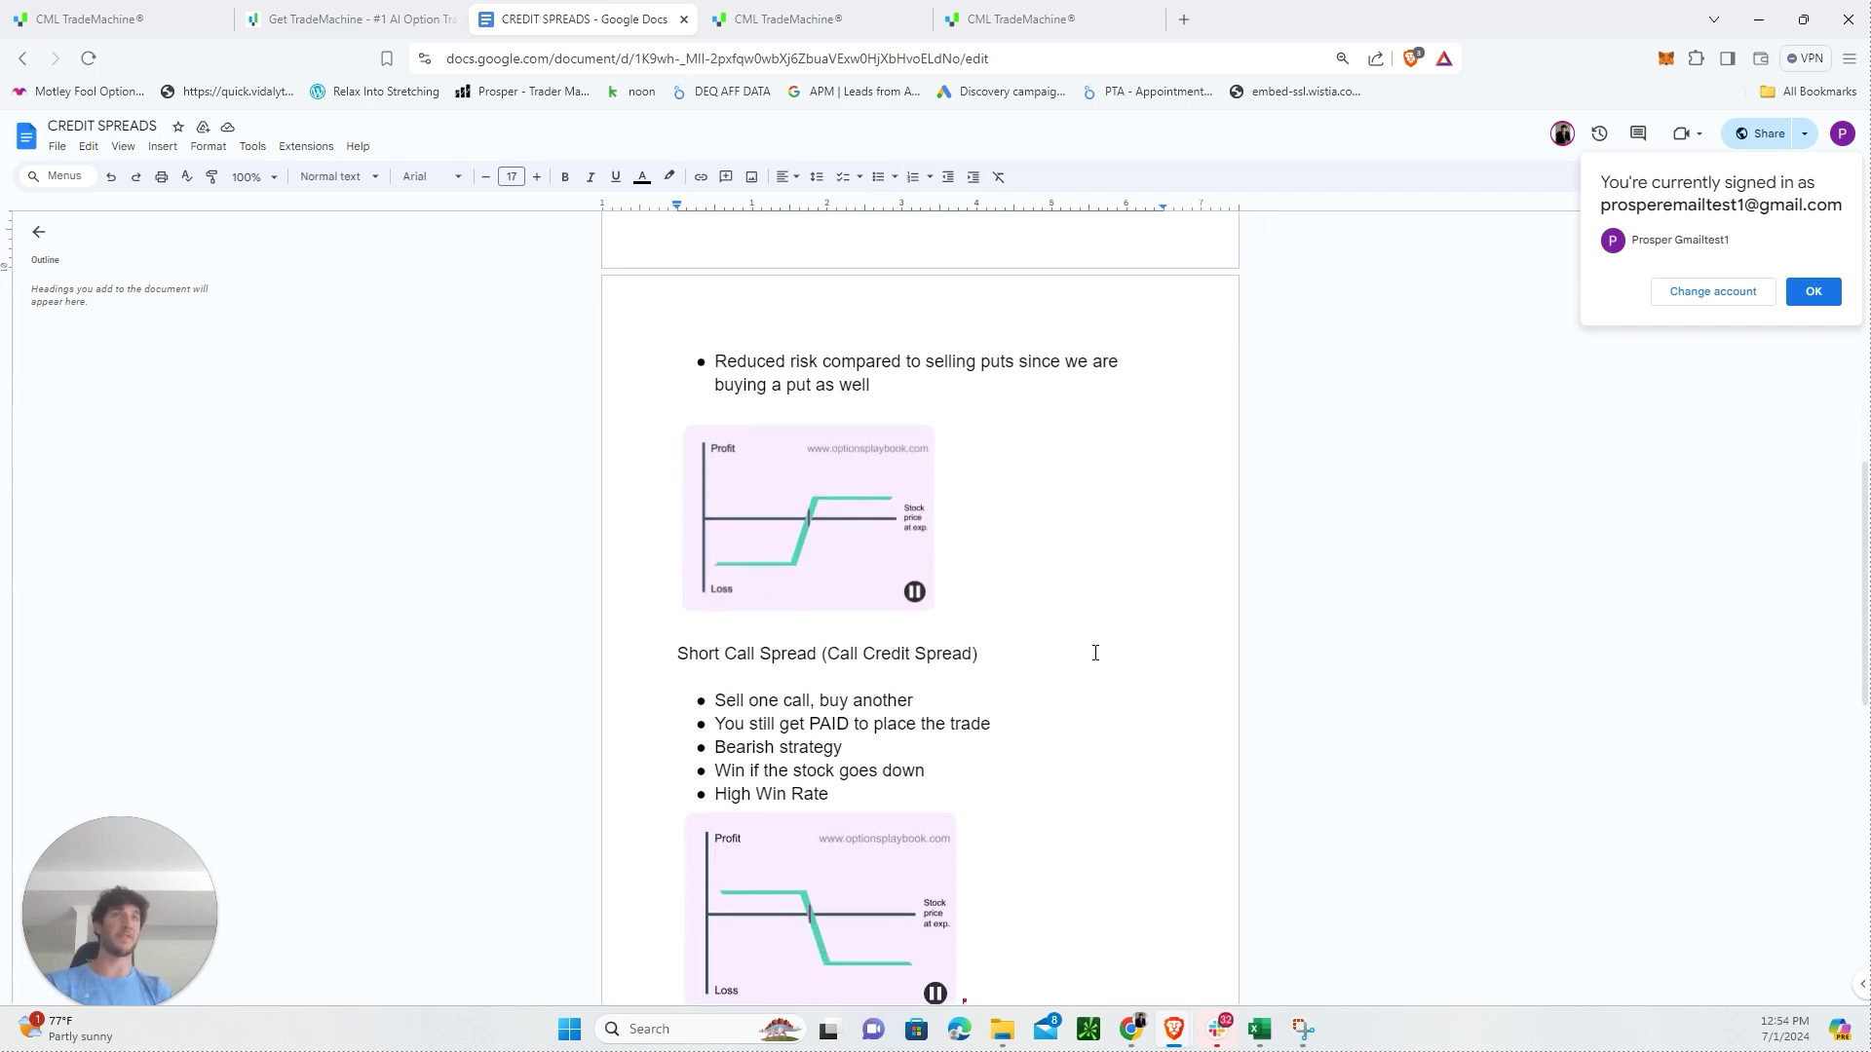
scroll(1095, 653, up, 3)
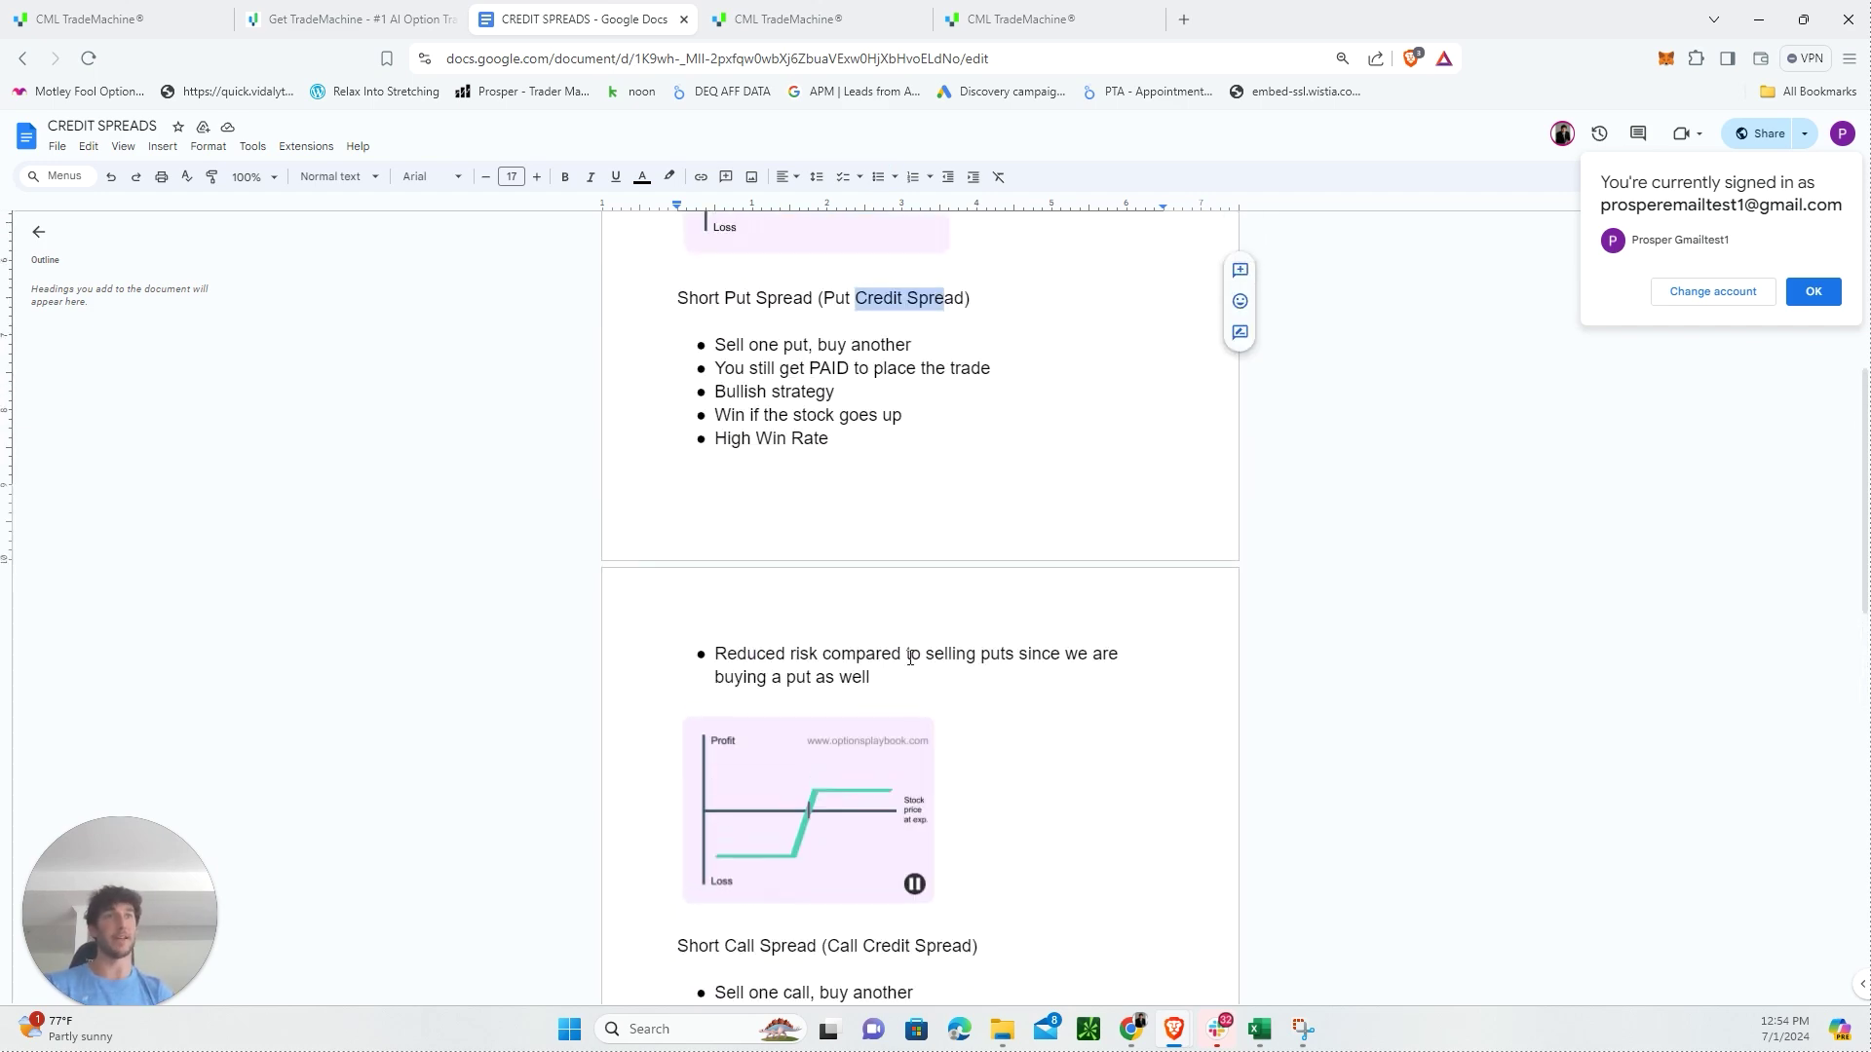
scroll(910, 659, down, 1)
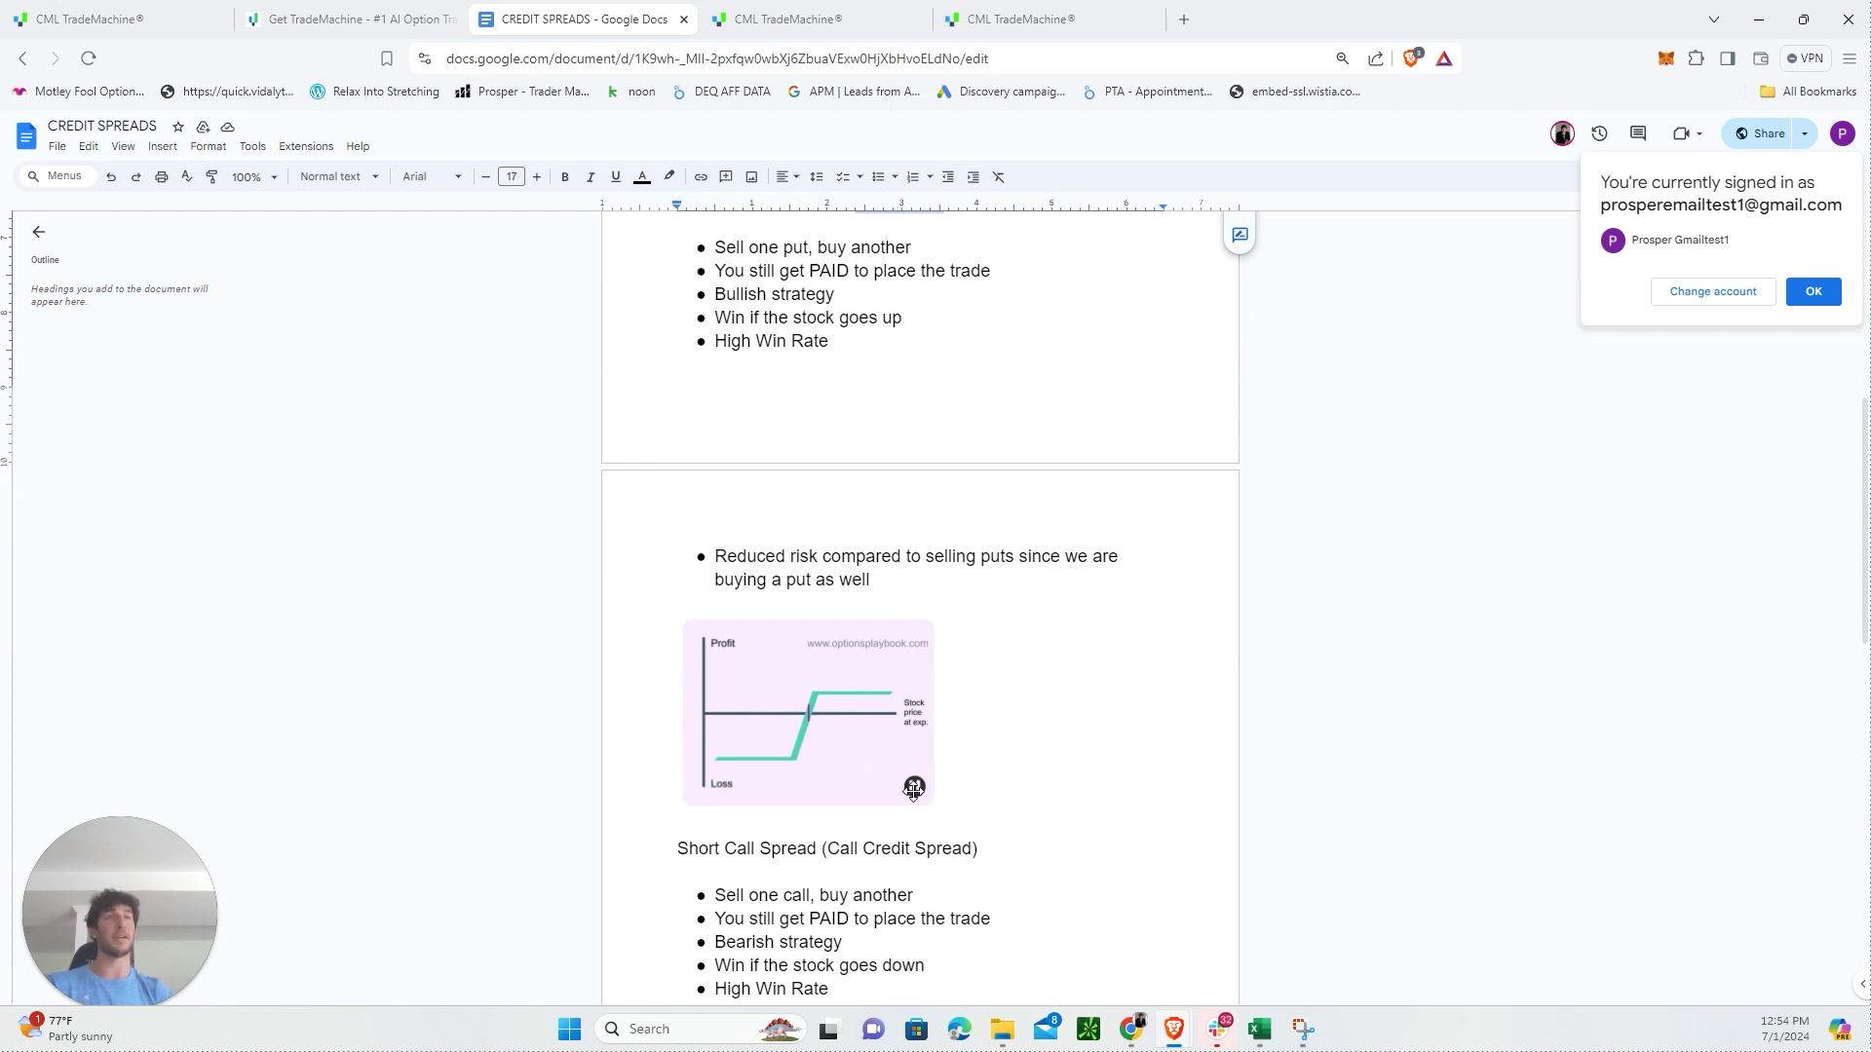
scroll(881, 548, up, 3)
scroll(954, 751, up, 3)
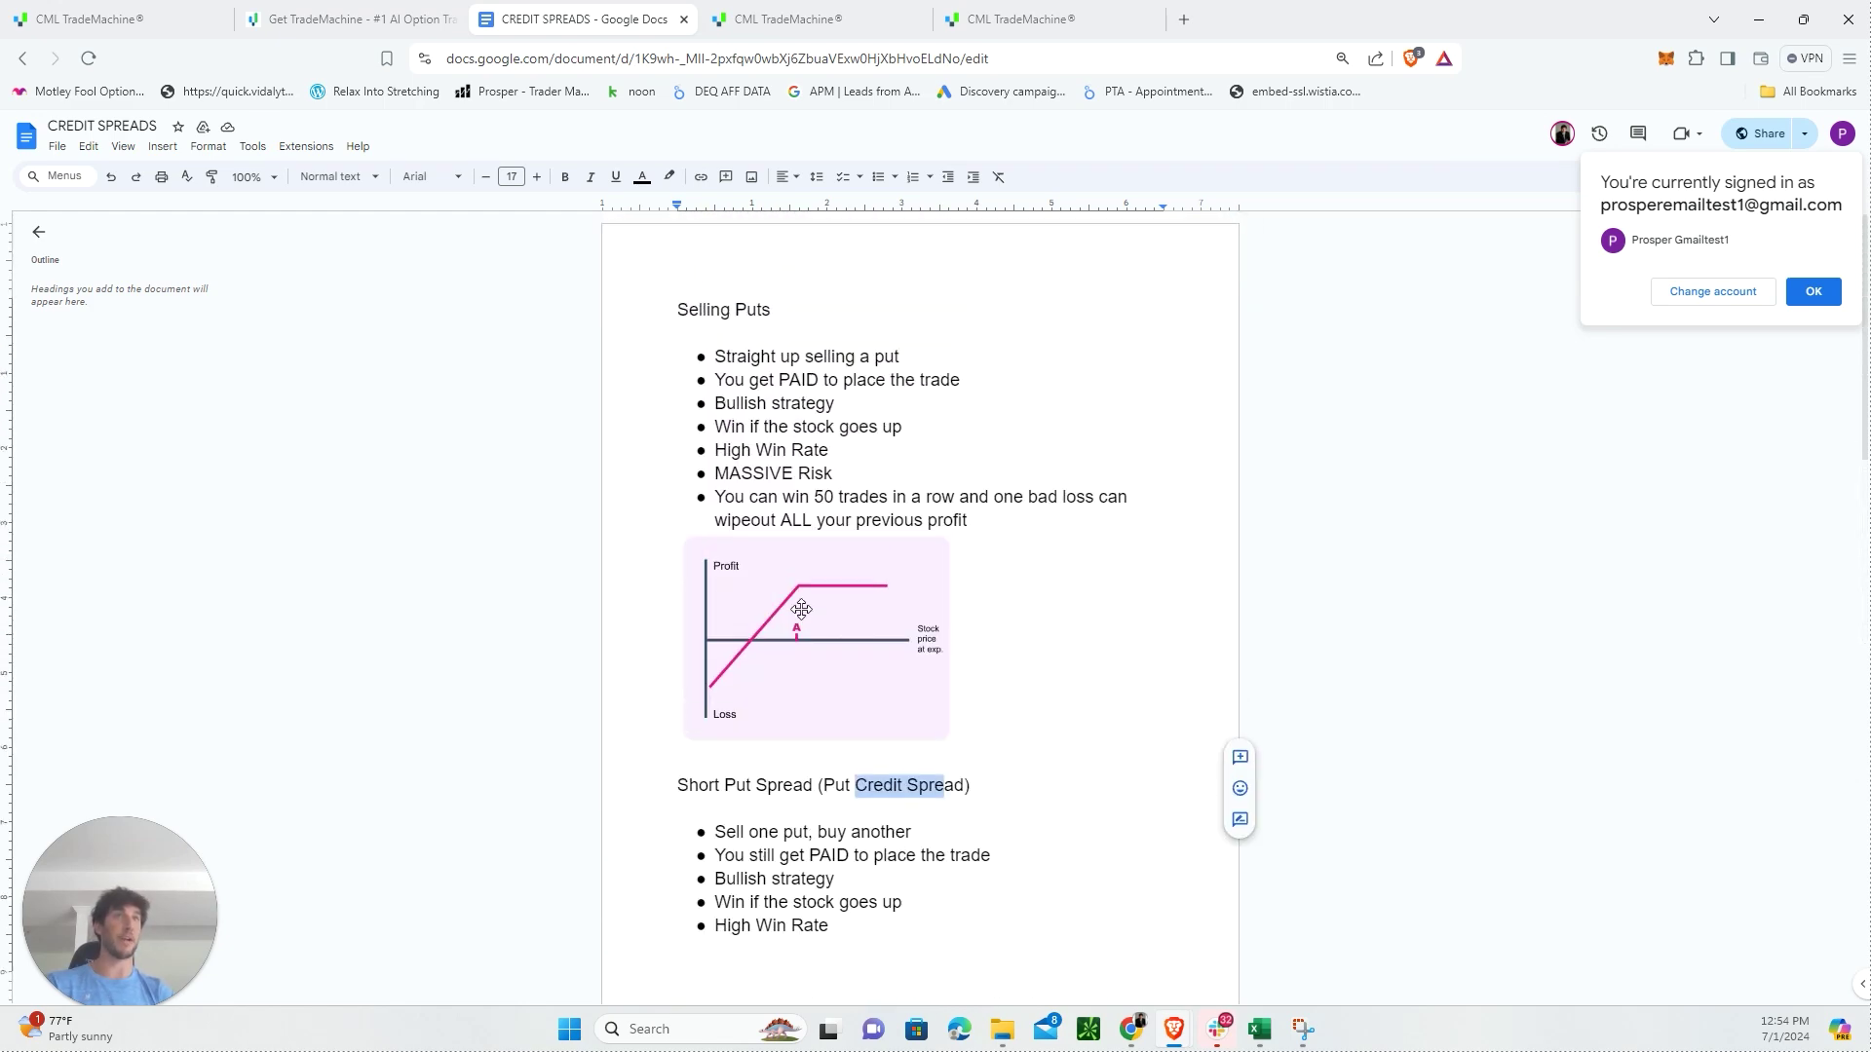
scroll(906, 757, down, 6)
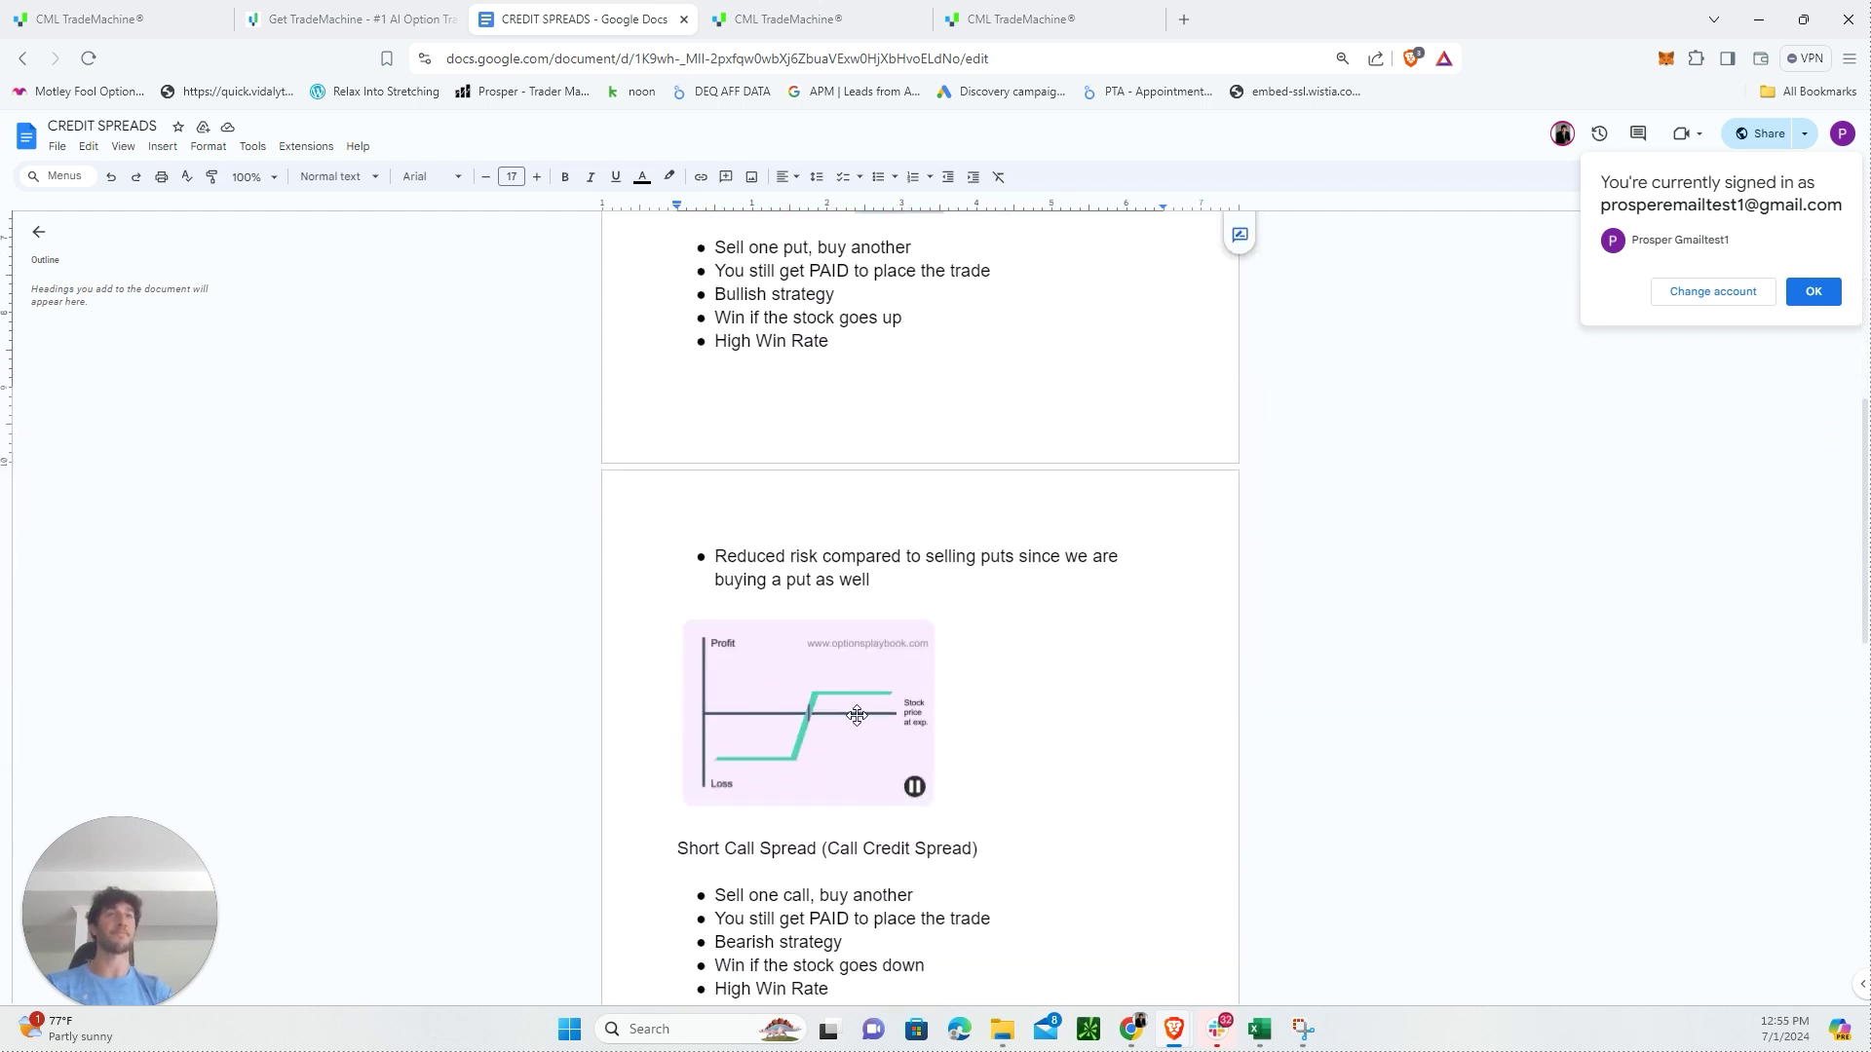
scroll(857, 716, up, 2)
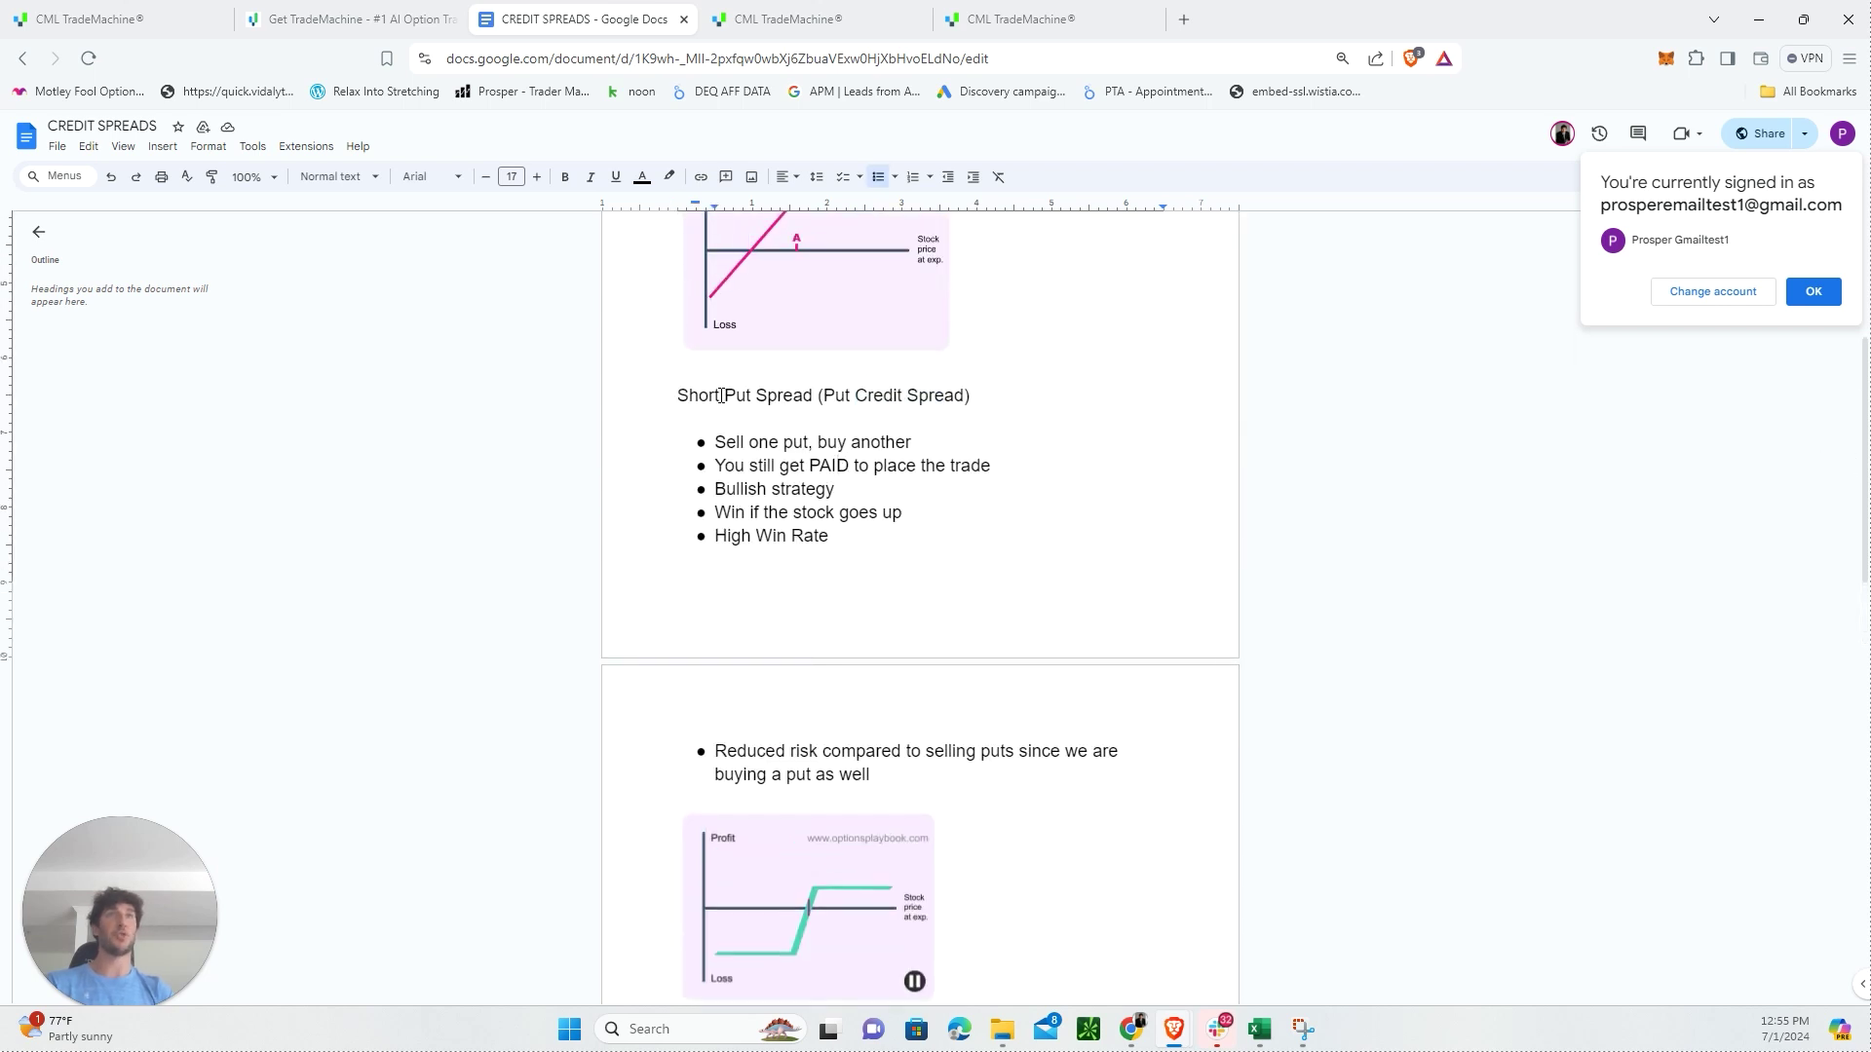
drag(721, 396, 813, 396)
click(837, 411)
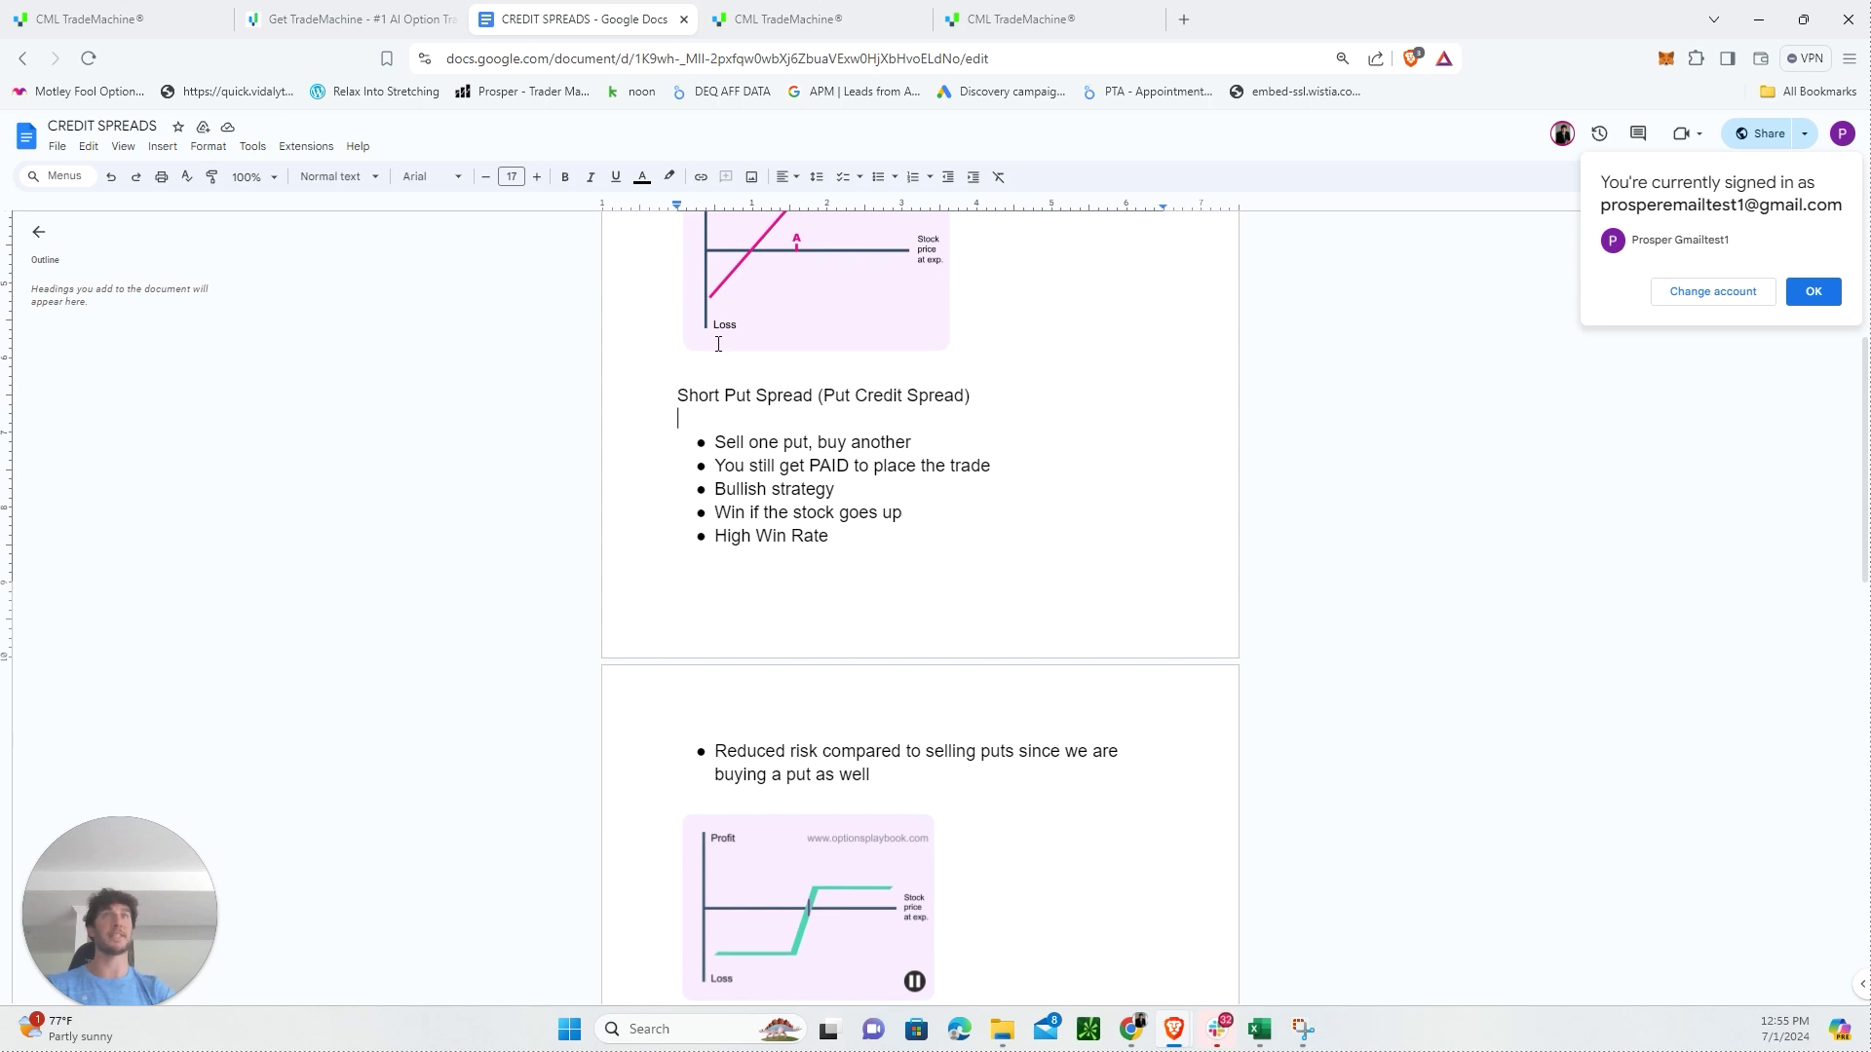
key(ctrl+1)
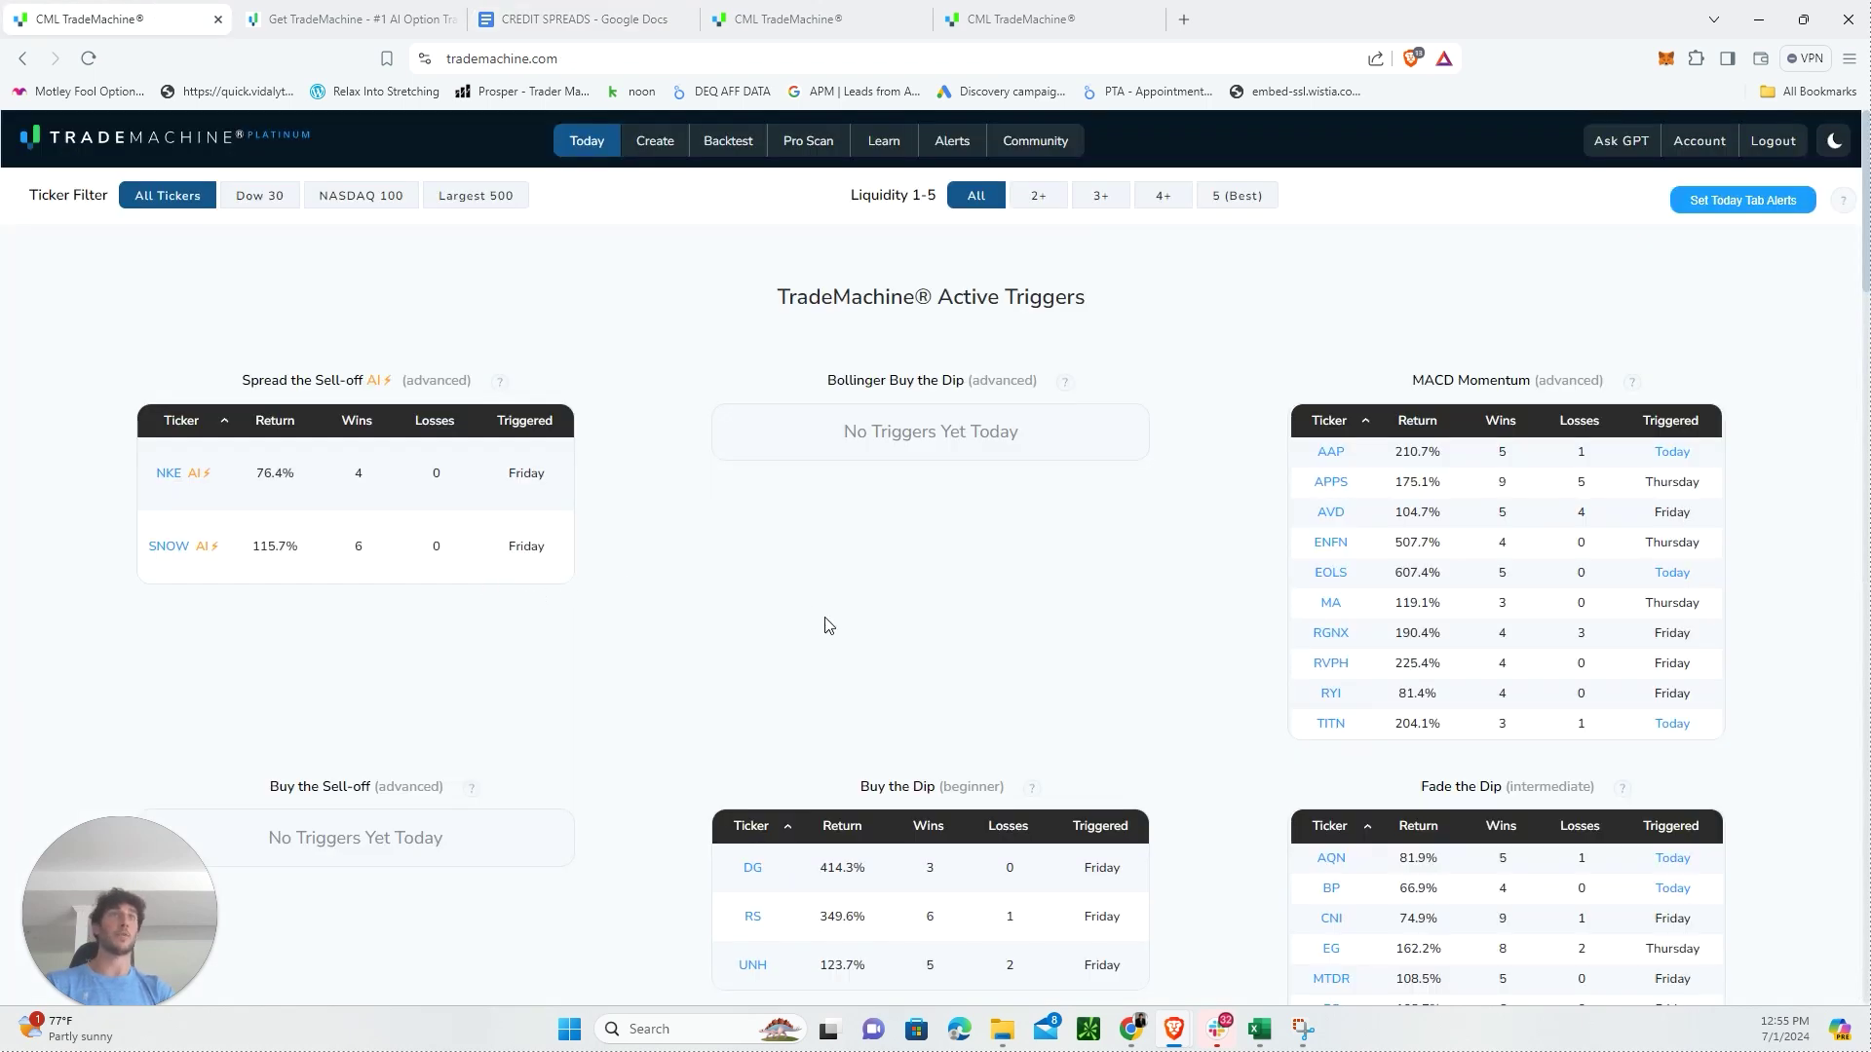
Step: Run a 3-year short put spread backtest on the saved QQQ (NASDAQ 100) portfolio
click(733, 143)
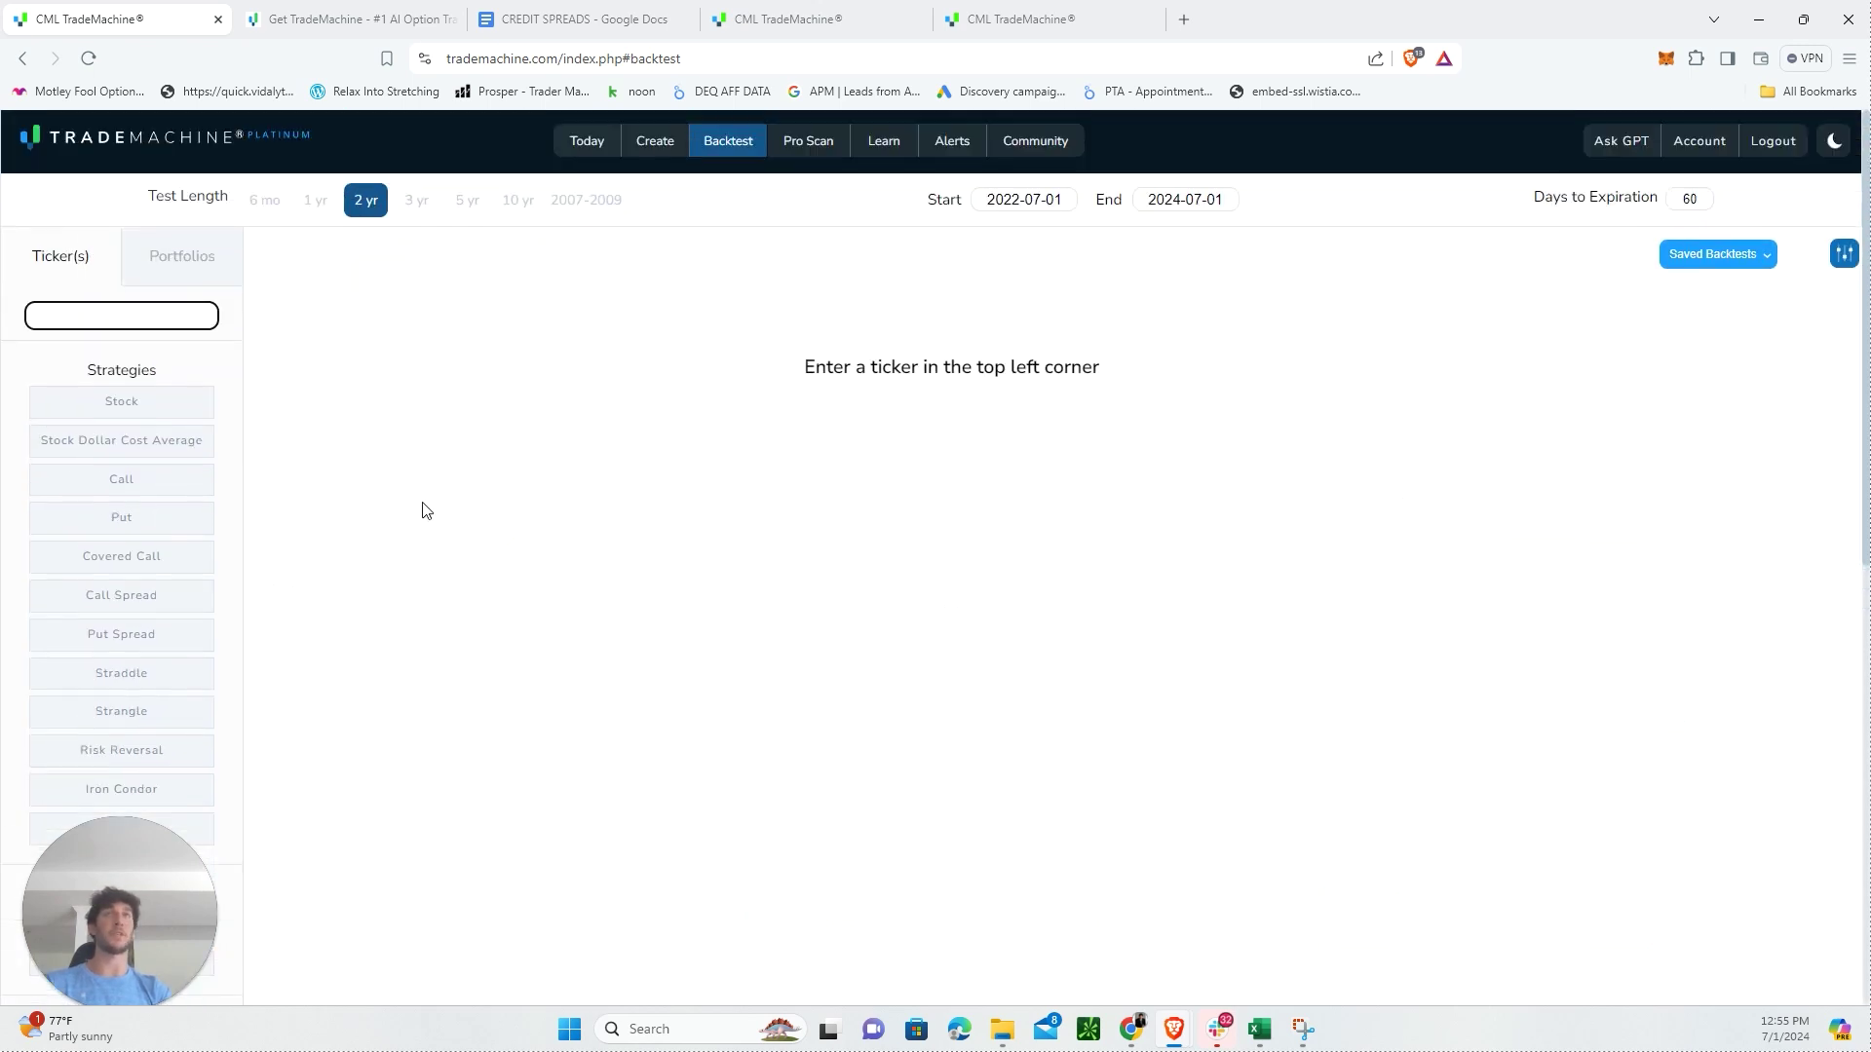
click(178, 261)
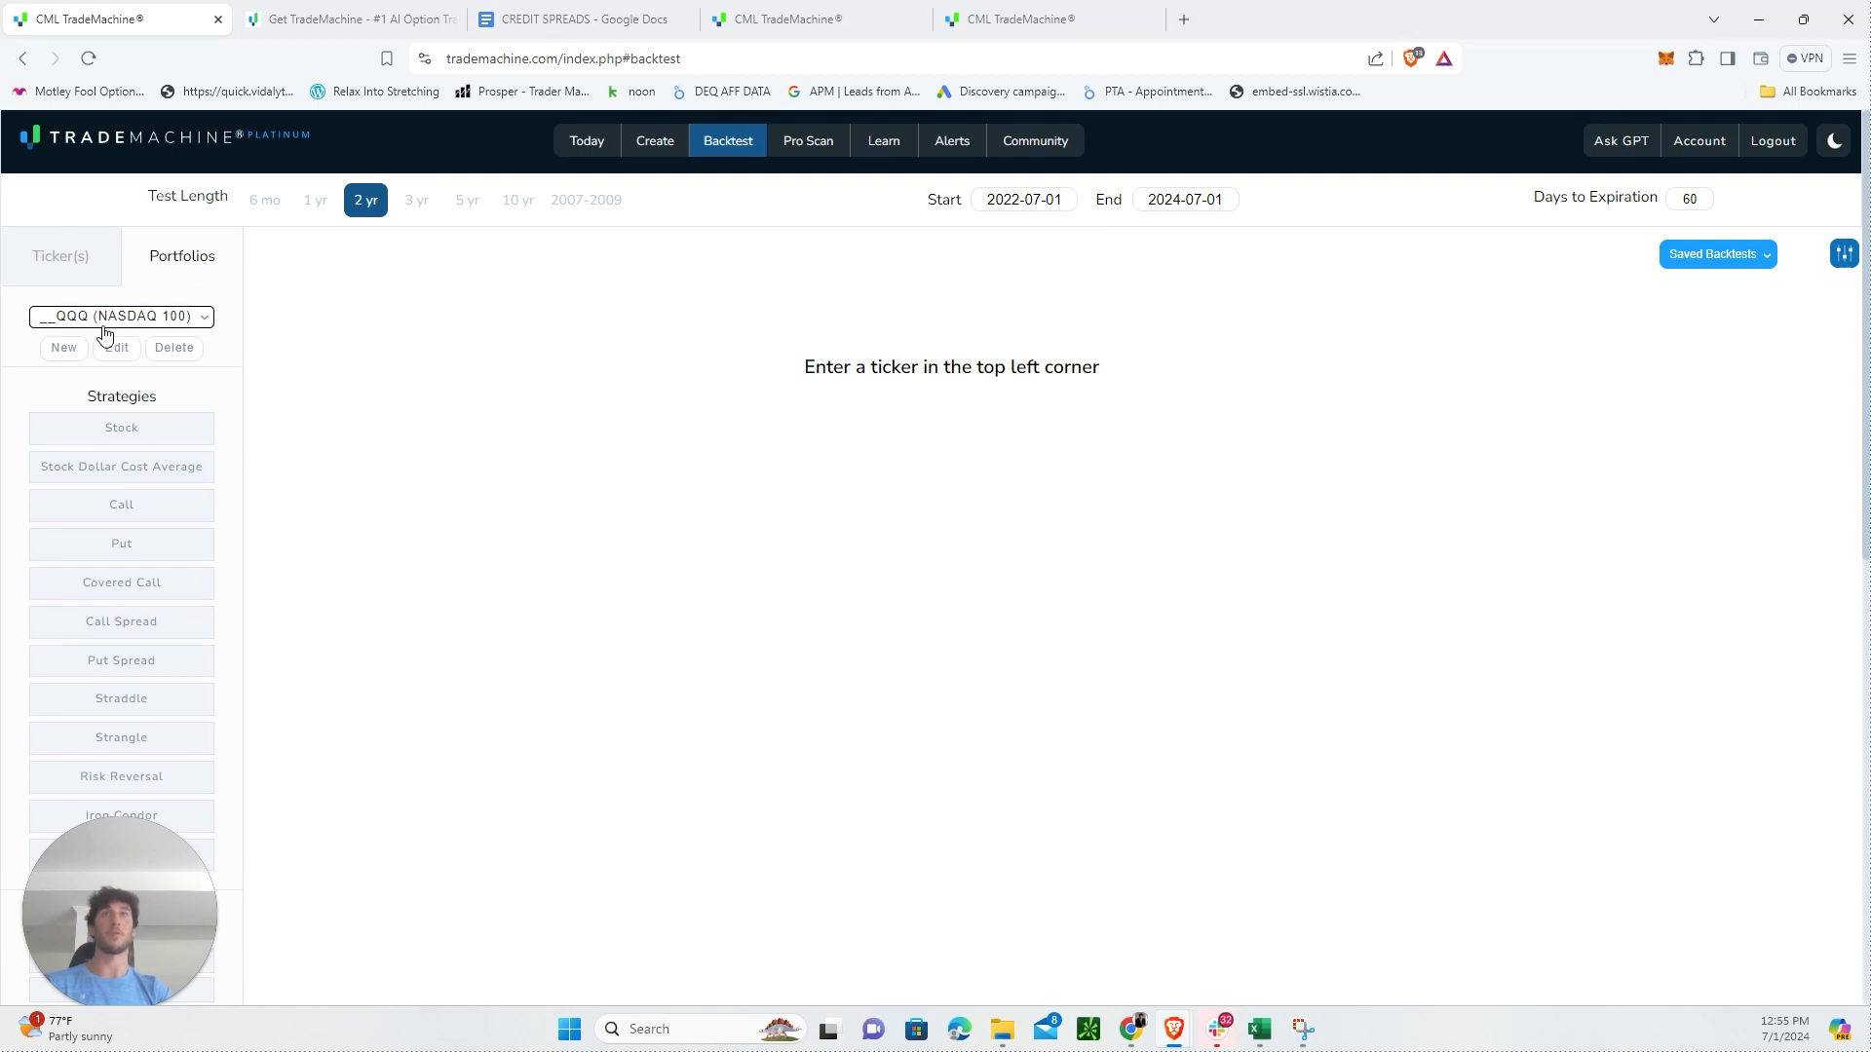
scroll(218, 576, down, 1)
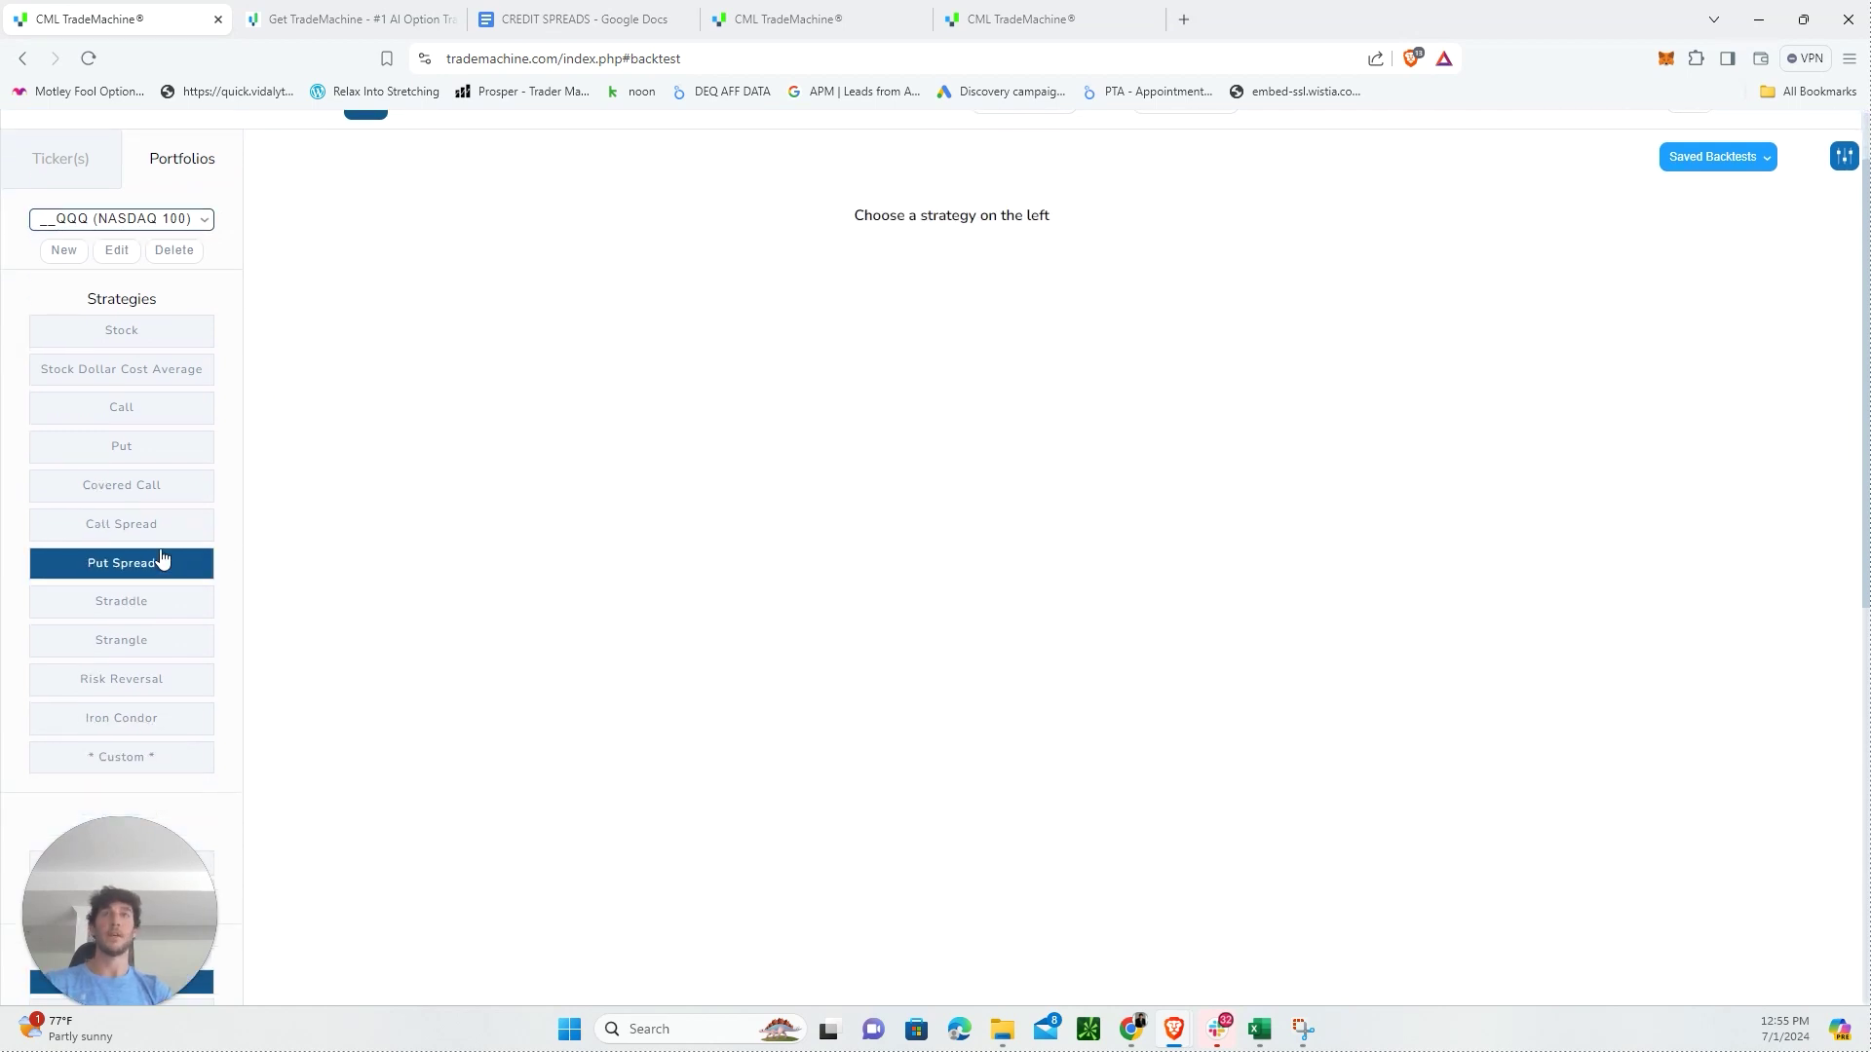
scroll(176, 643, down, 2)
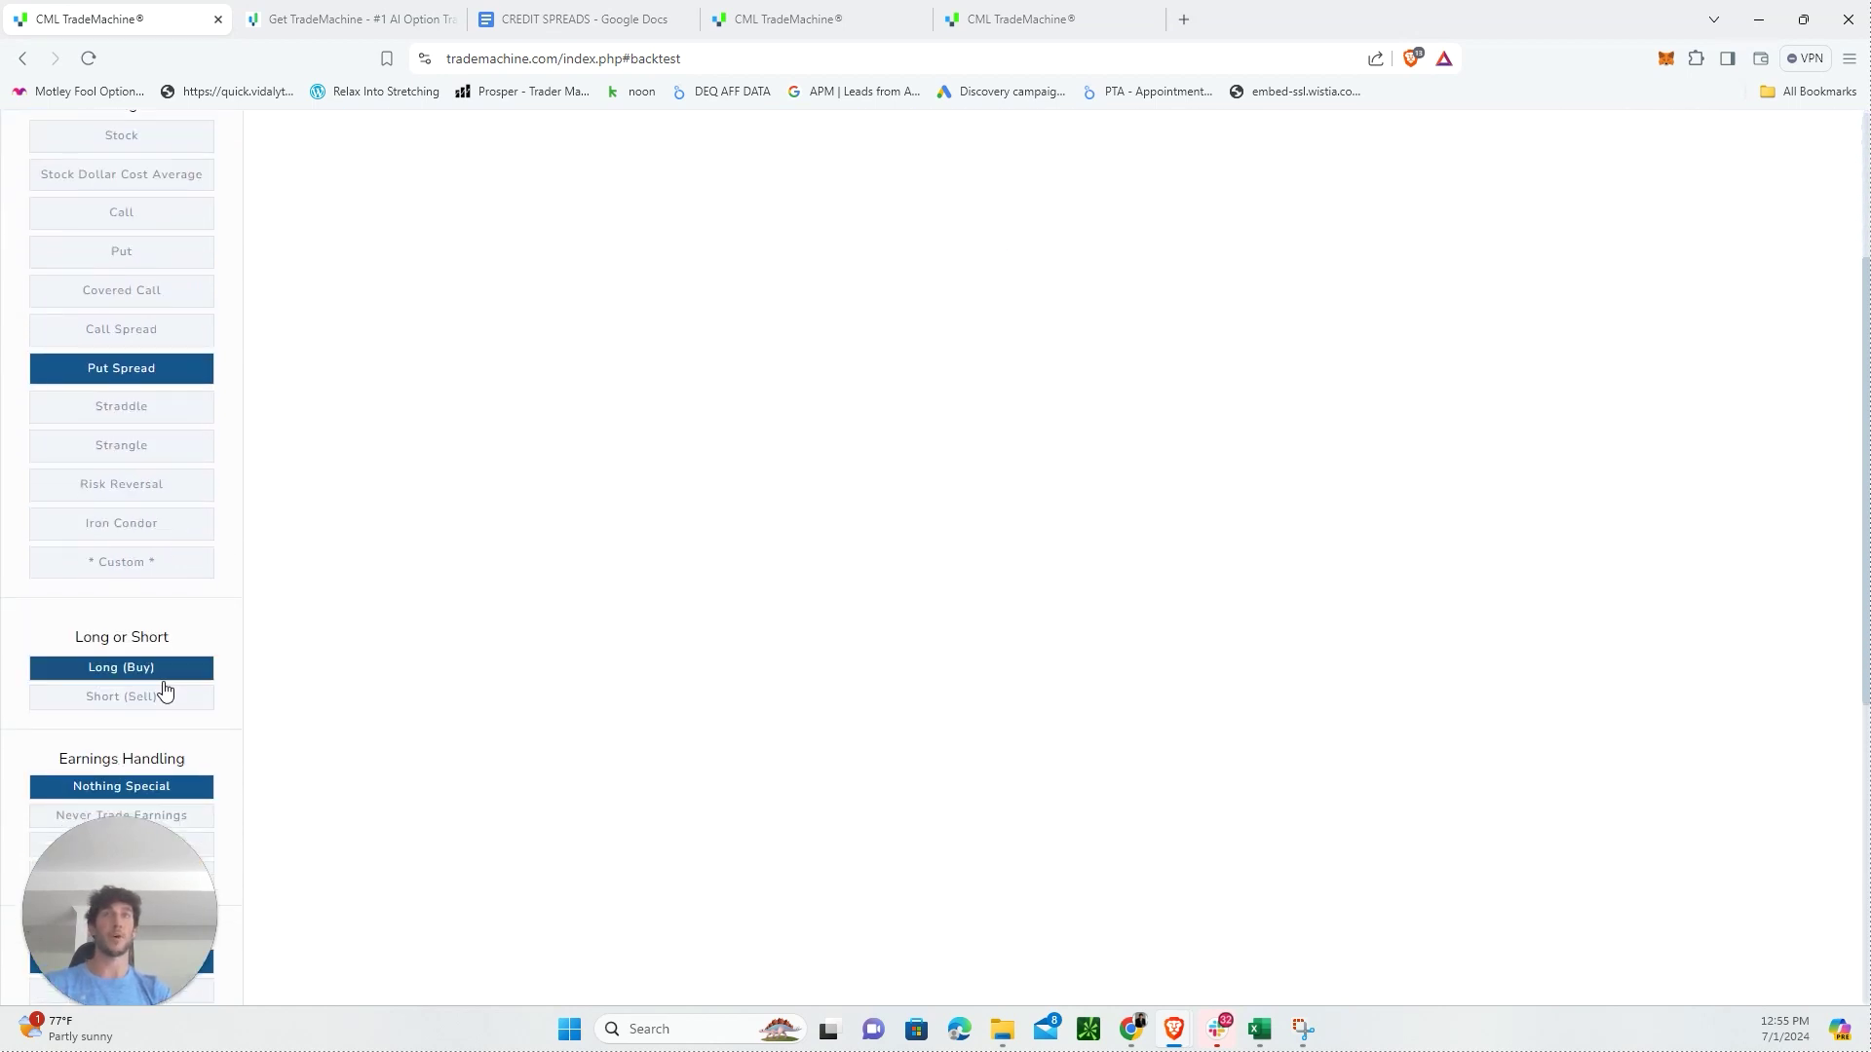
click(166, 694)
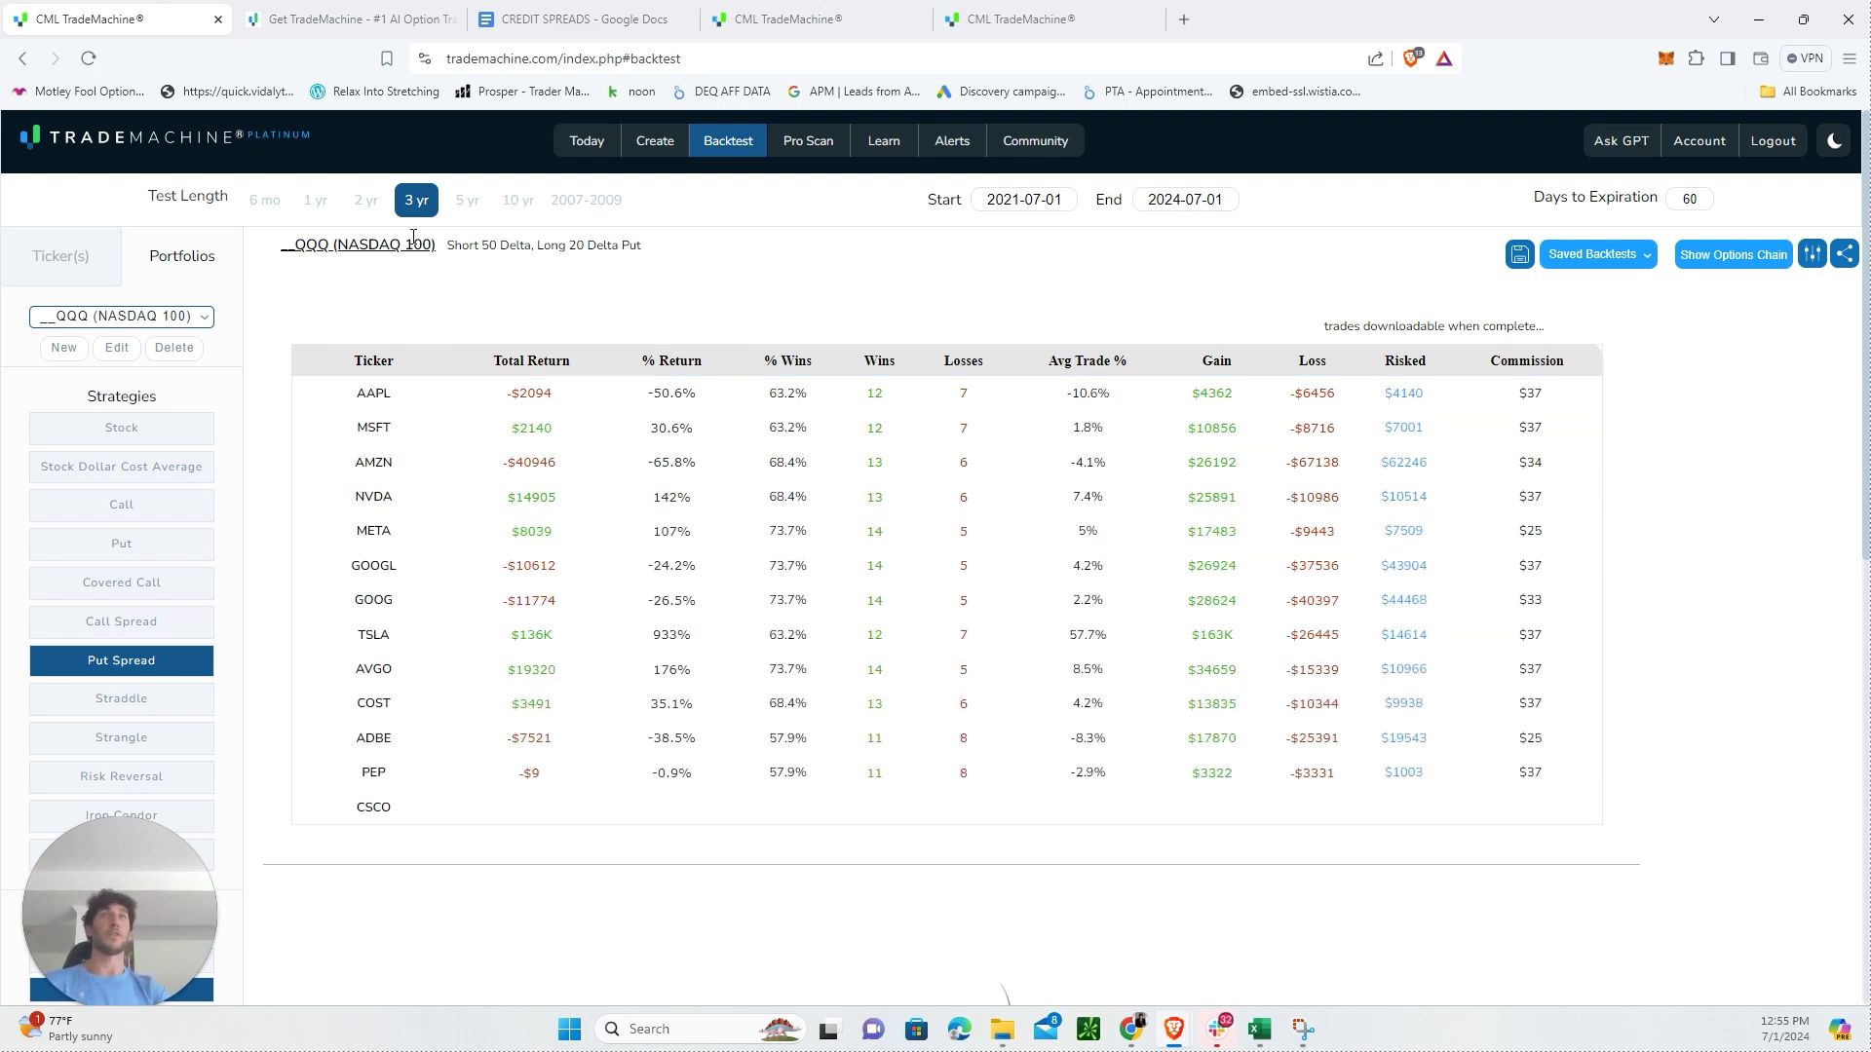
Step: Change Days to Expiration to 30 and rerun the put spread backtest
scroll(155, 546, down, 2)
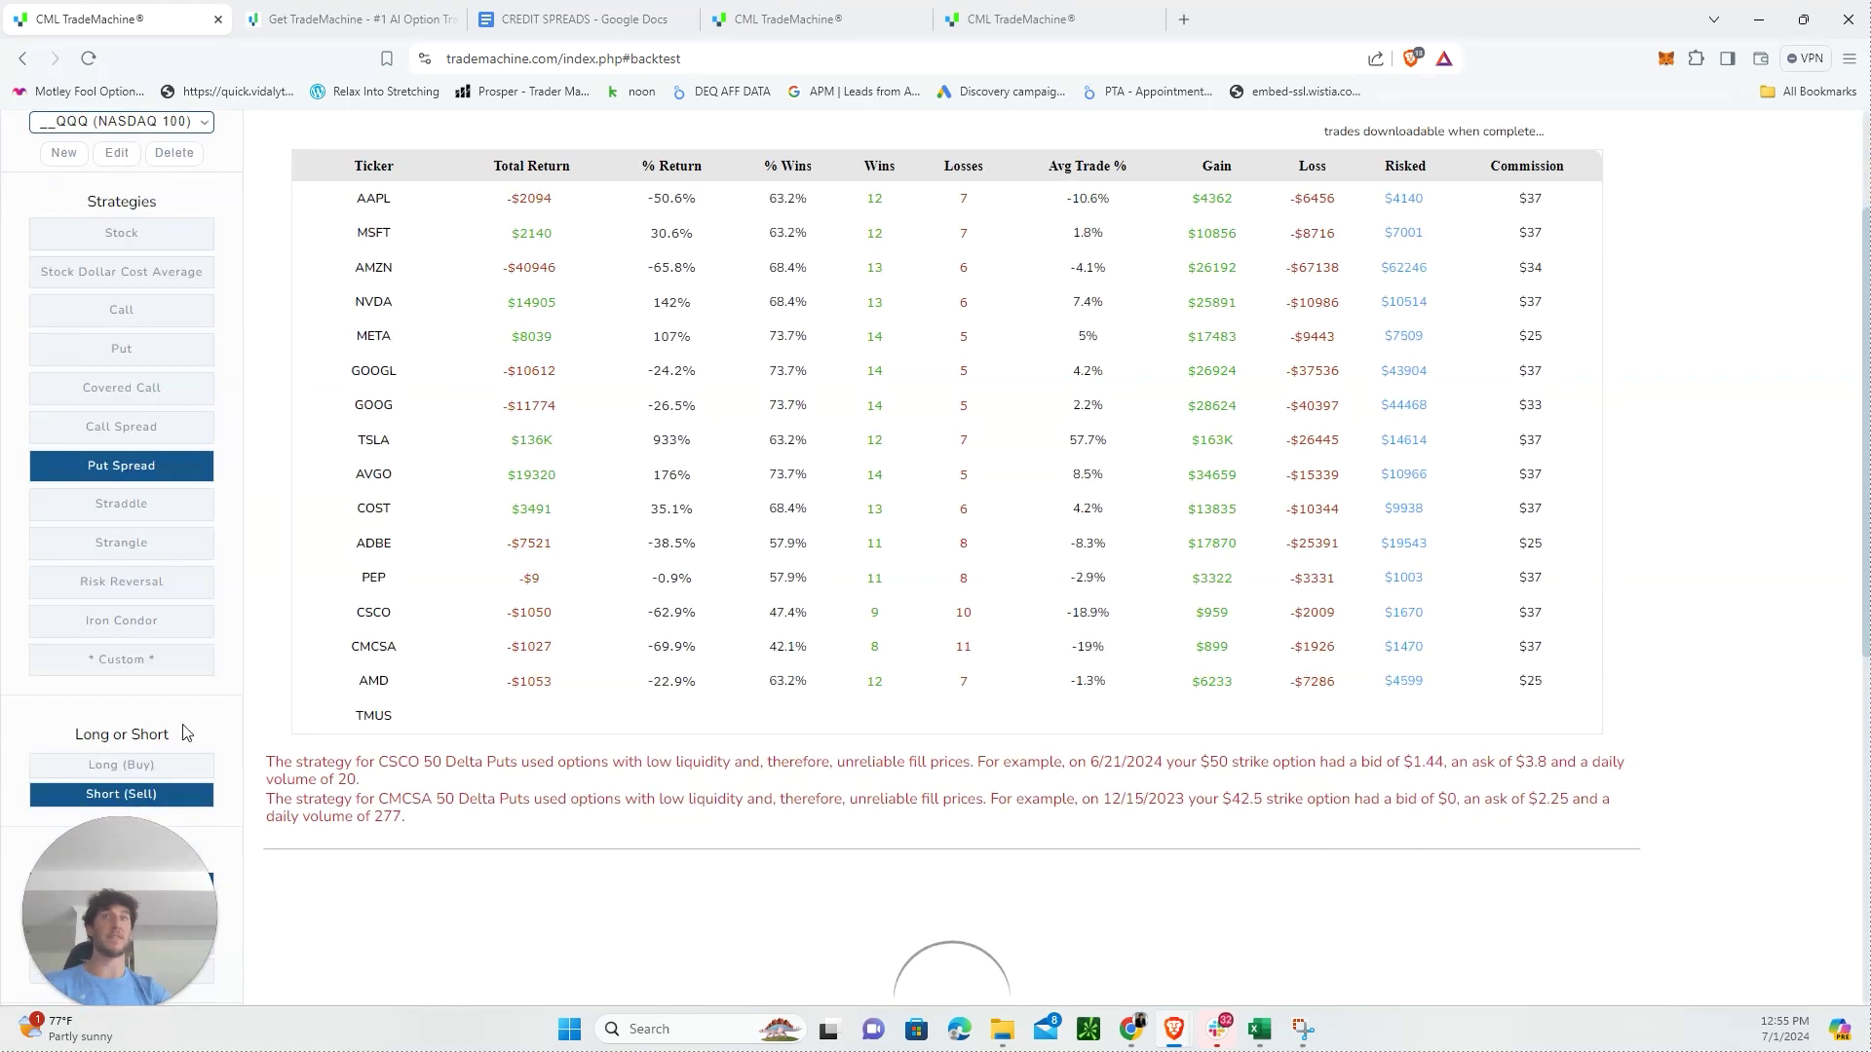
scroll(155, 468, up, 2)
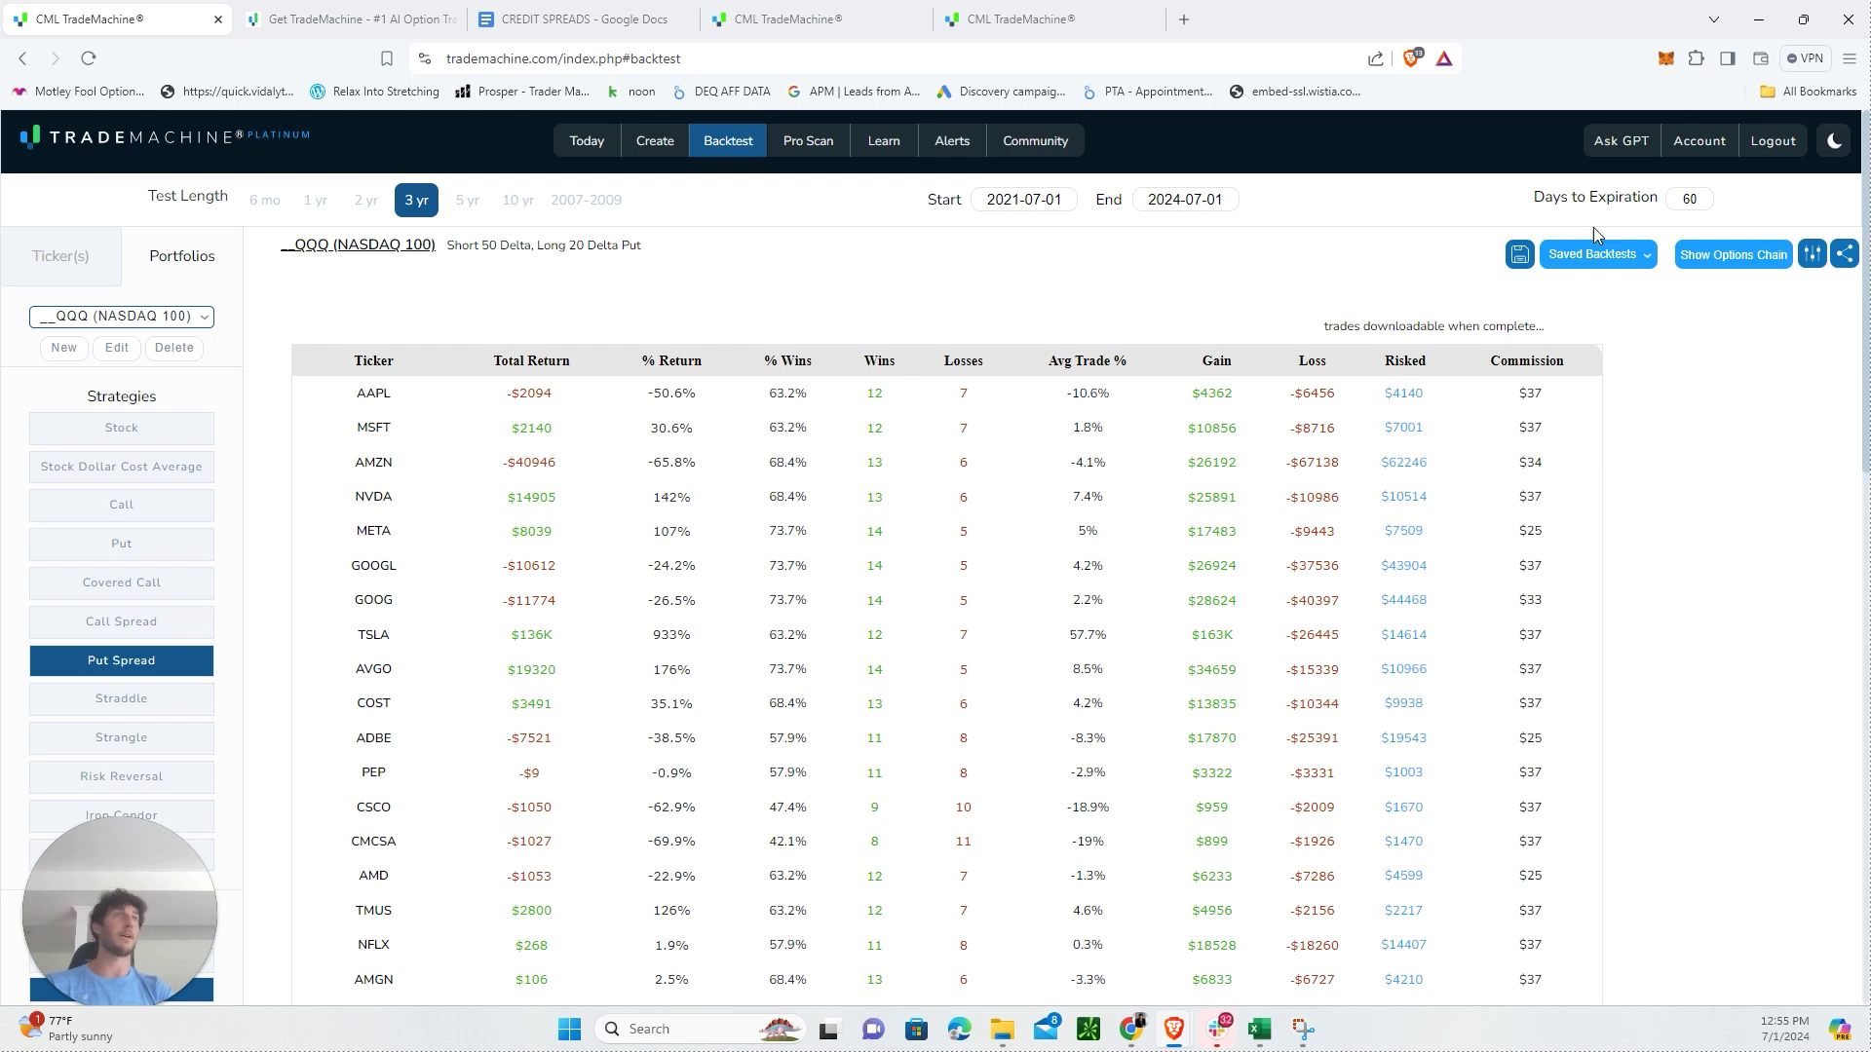
double_click(1686, 199)
text(30)
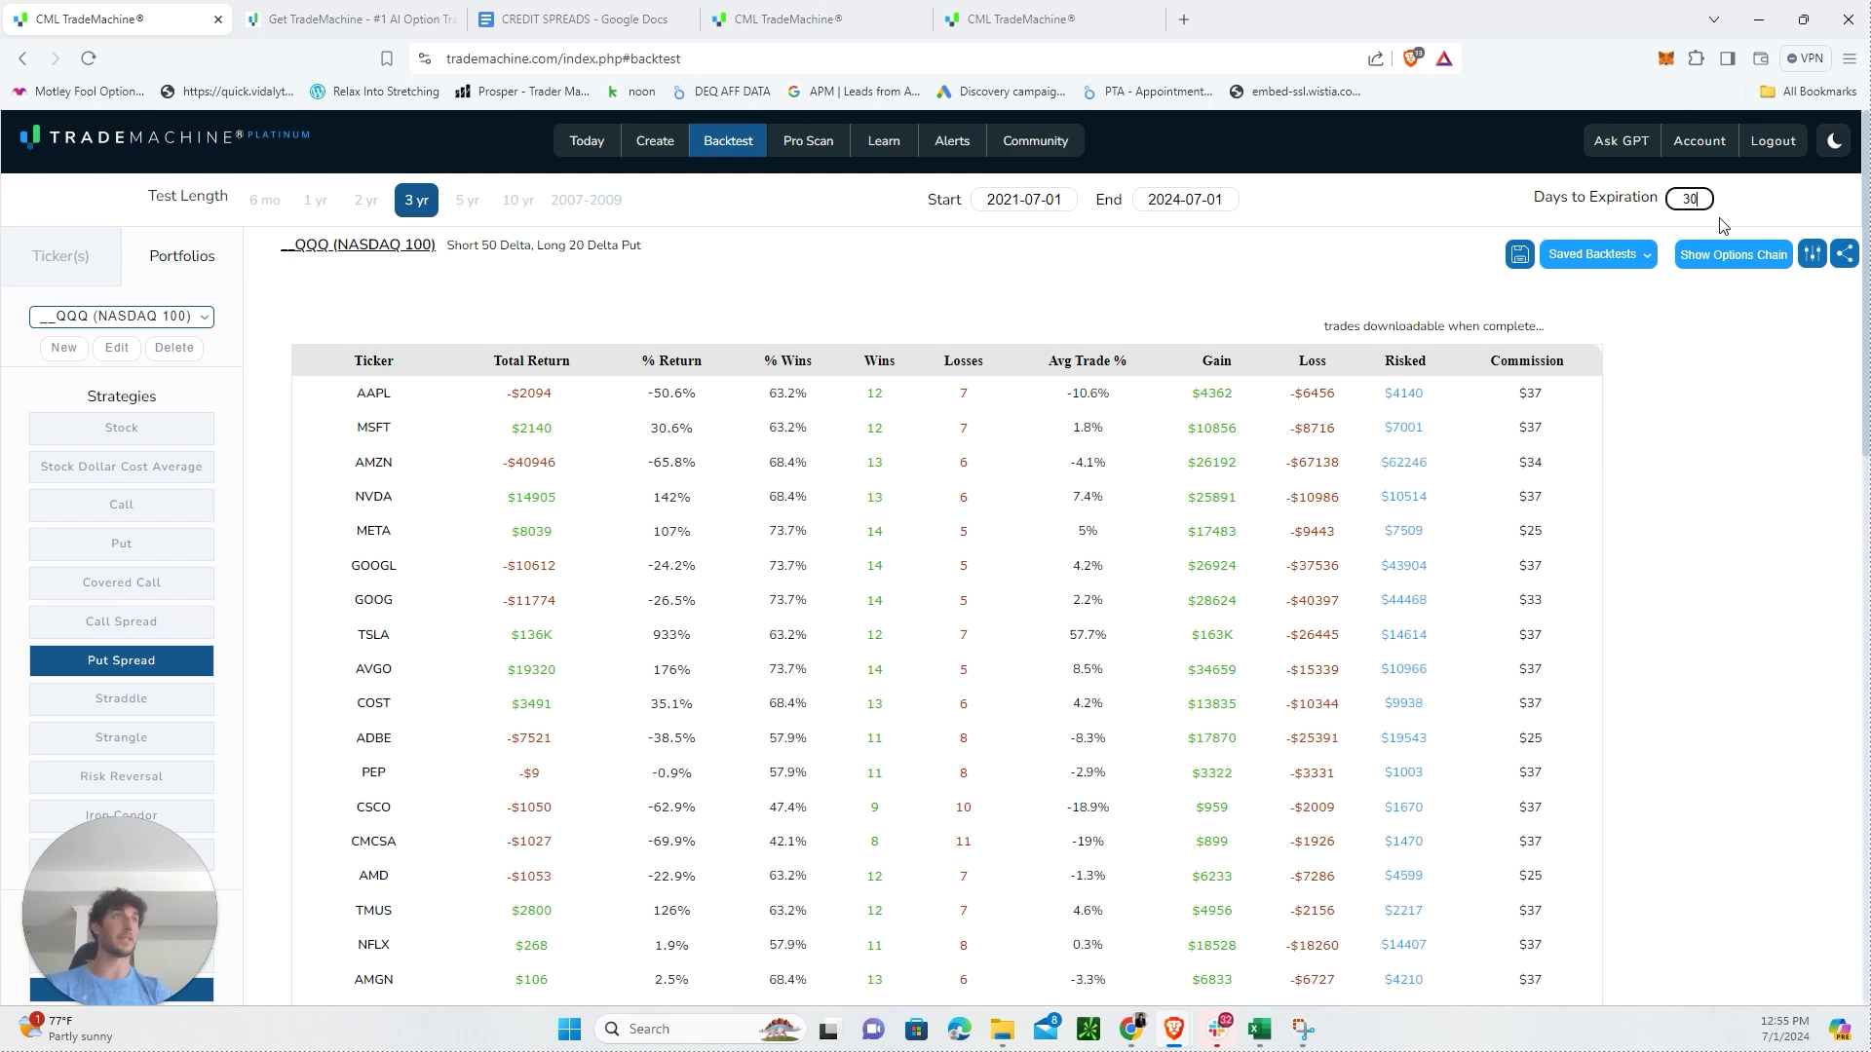
key(Return)
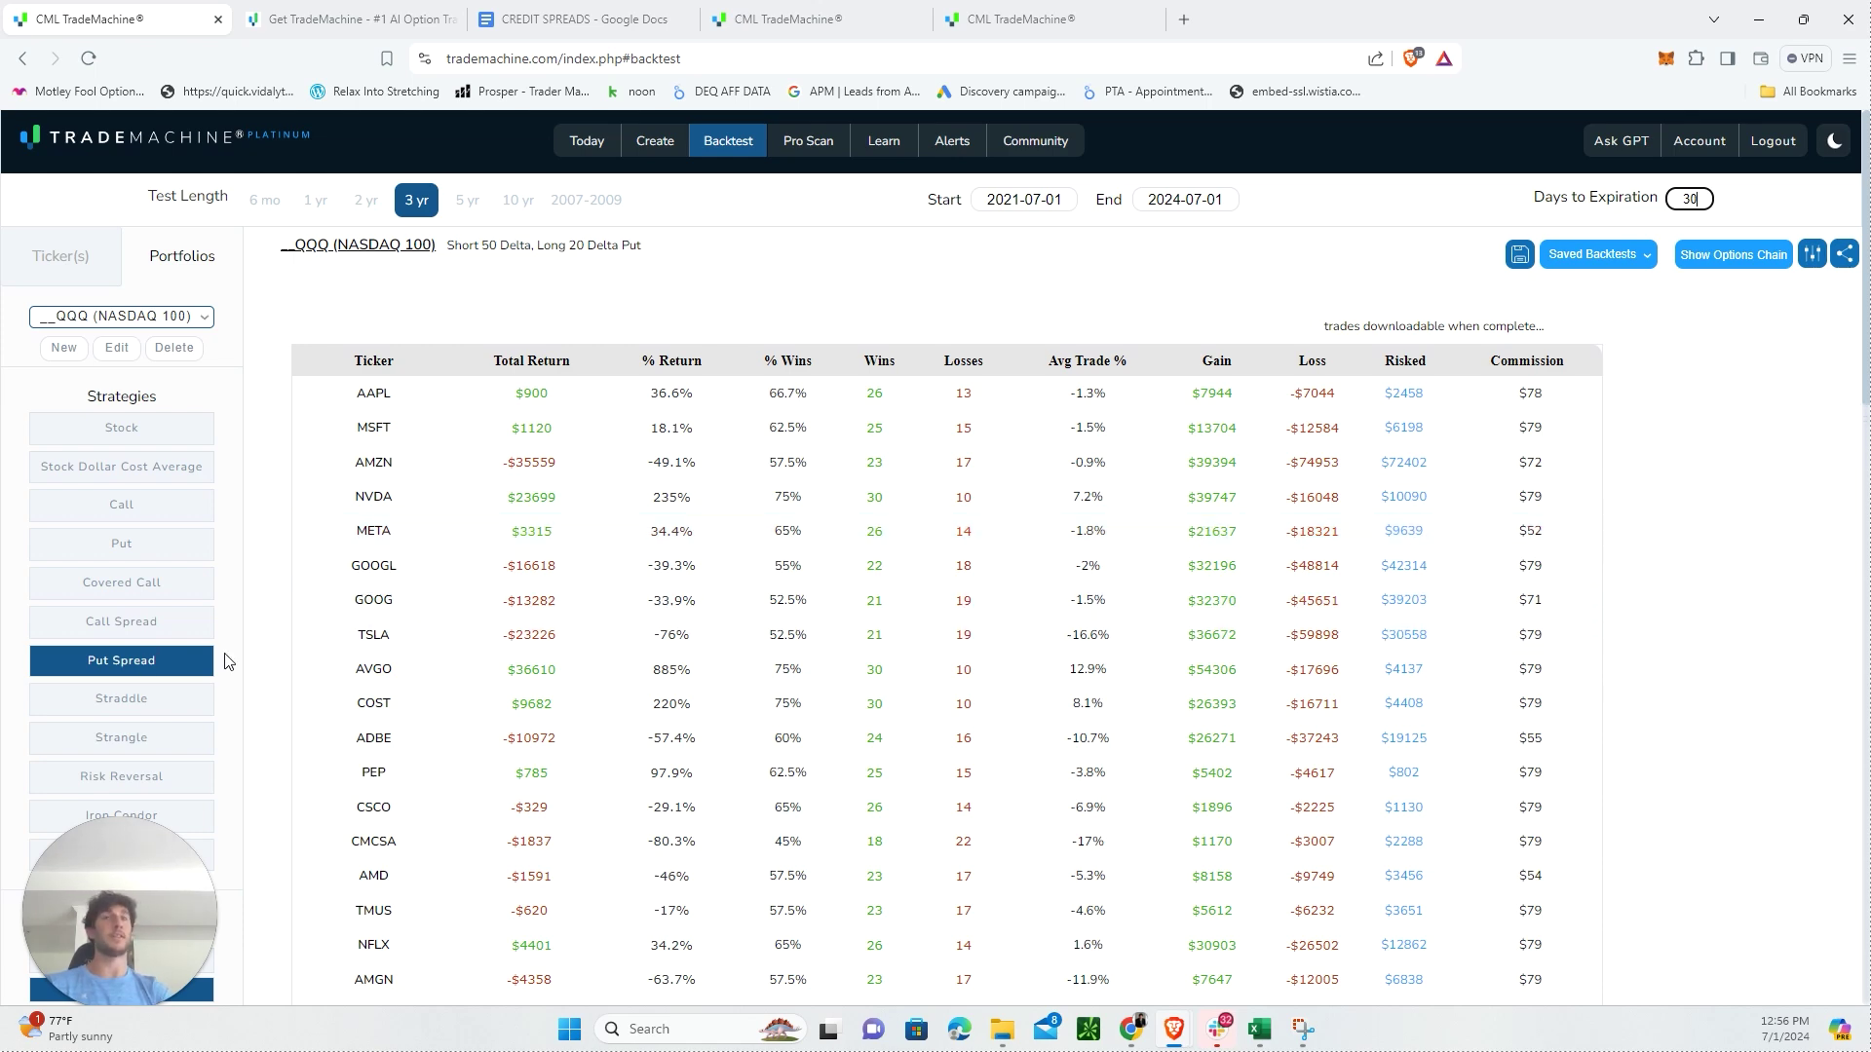
Step: Check the updated per-ticker results, glance at the Get TradeMachine page, and return to the backtest
scroll(161, 661, down, 2)
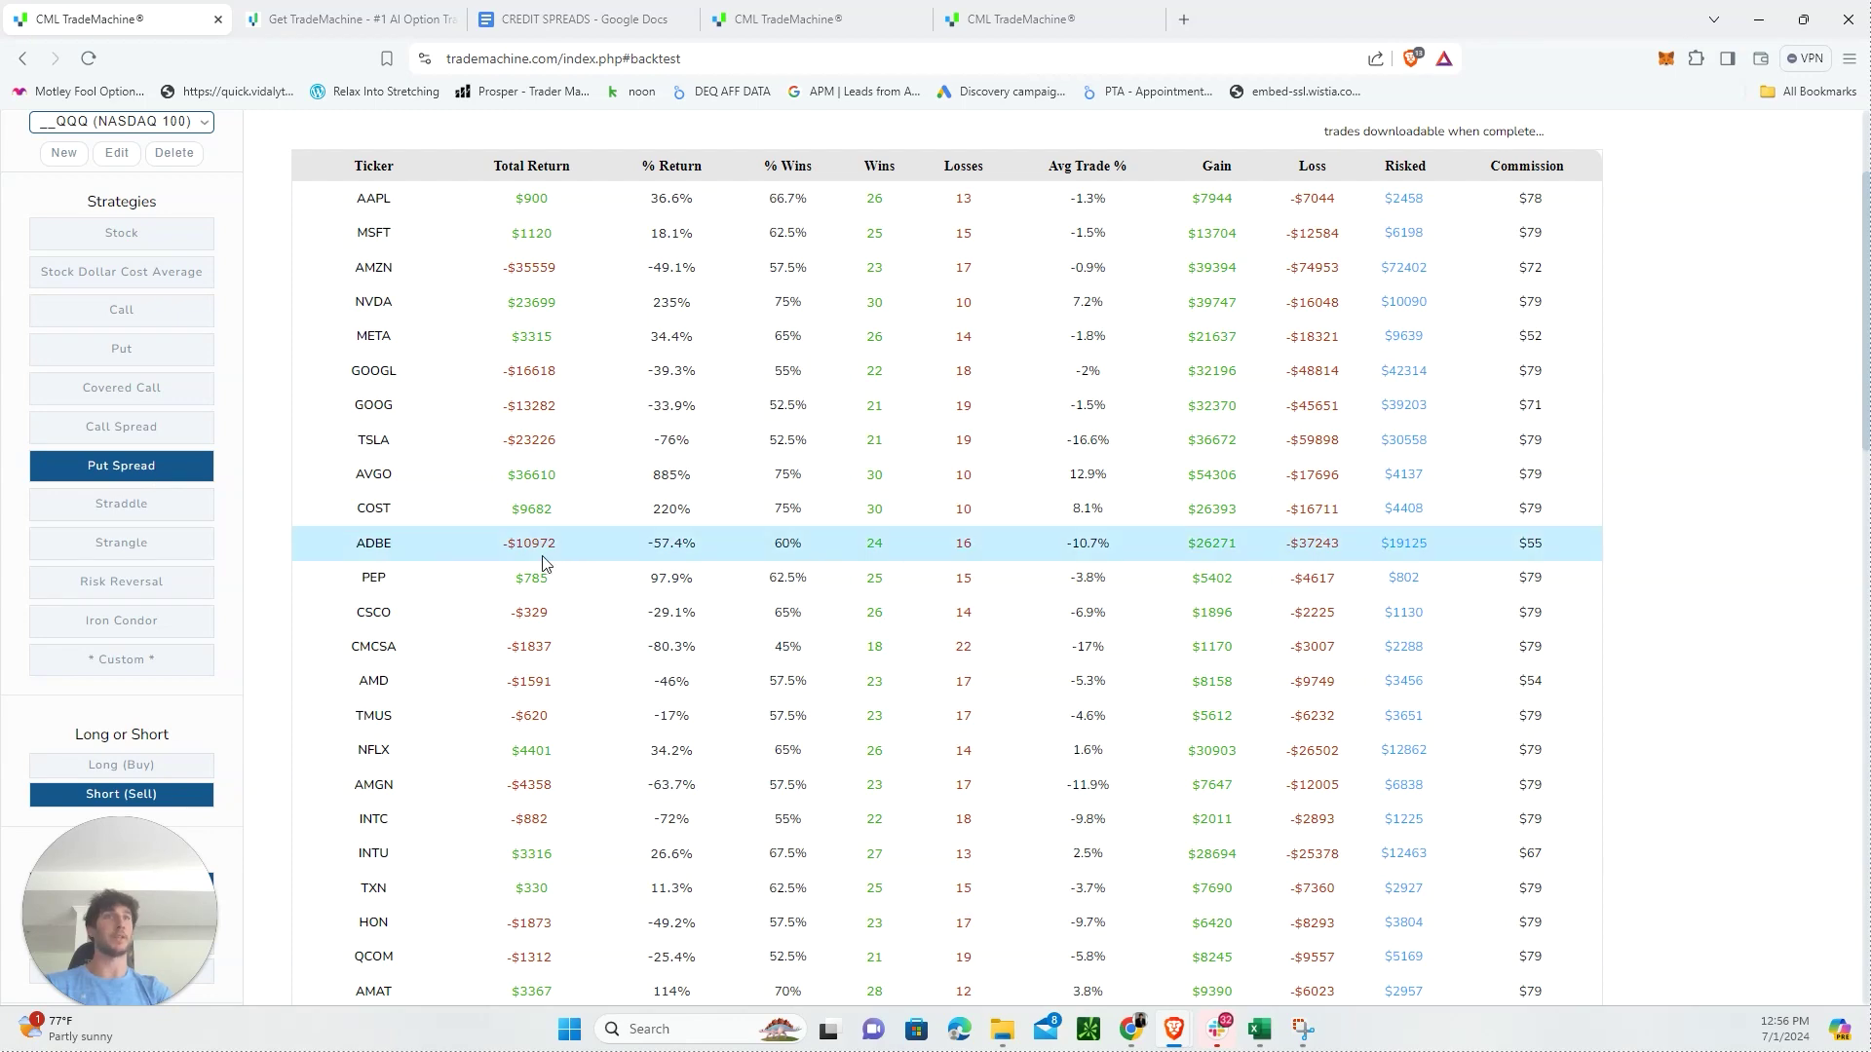
scroll(542, 563, up, 2)
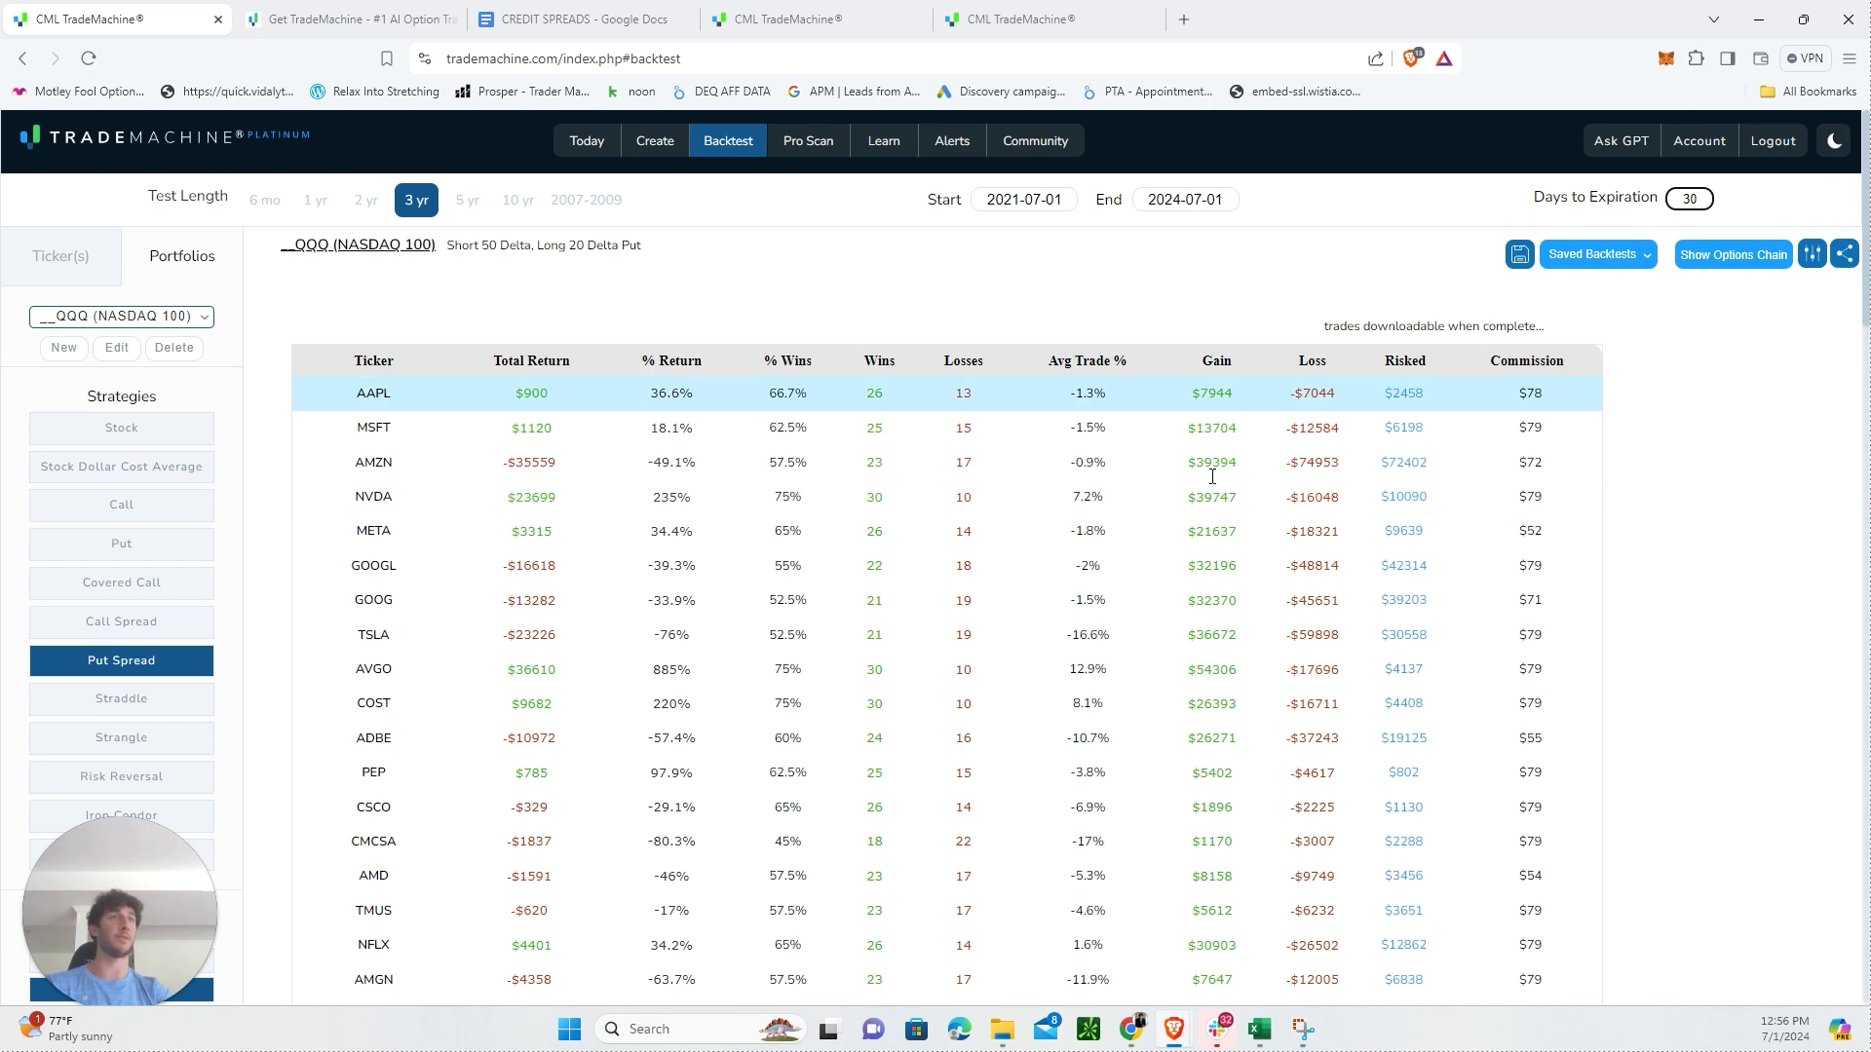
click(427, 11)
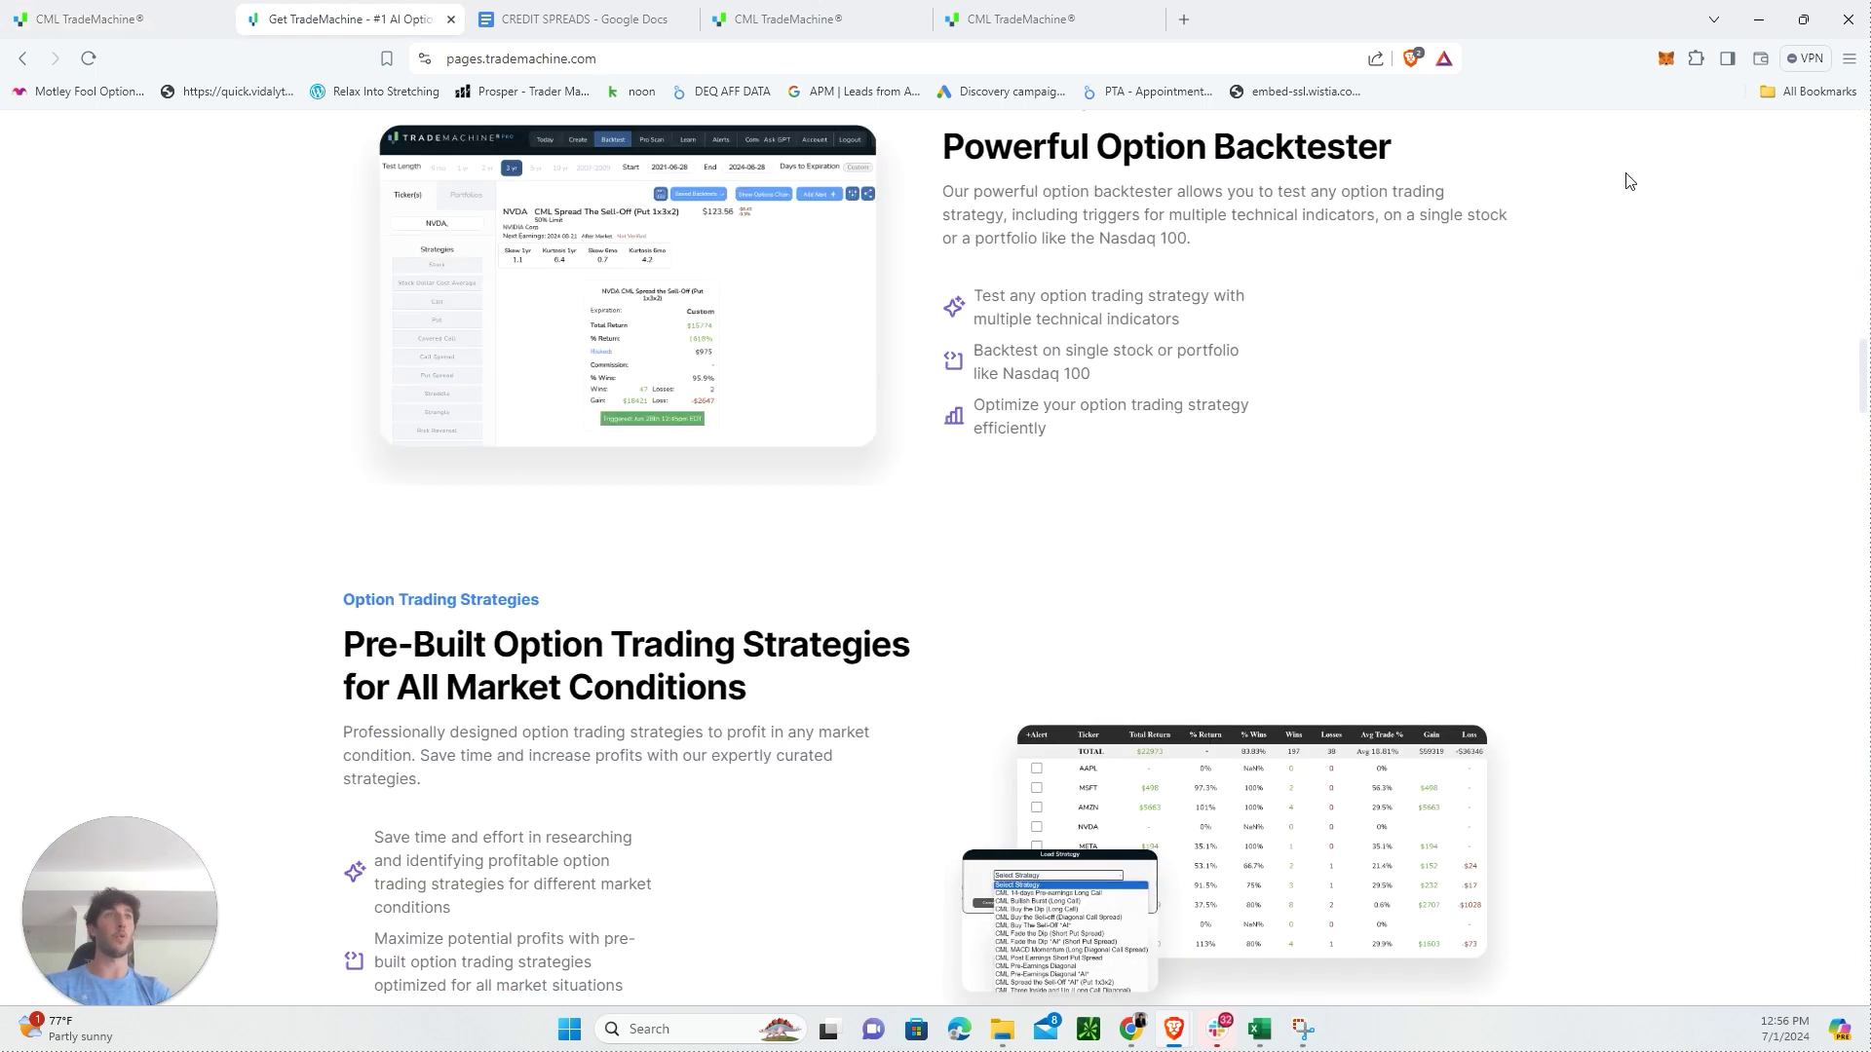
scroll(1453, 351, up, 15)
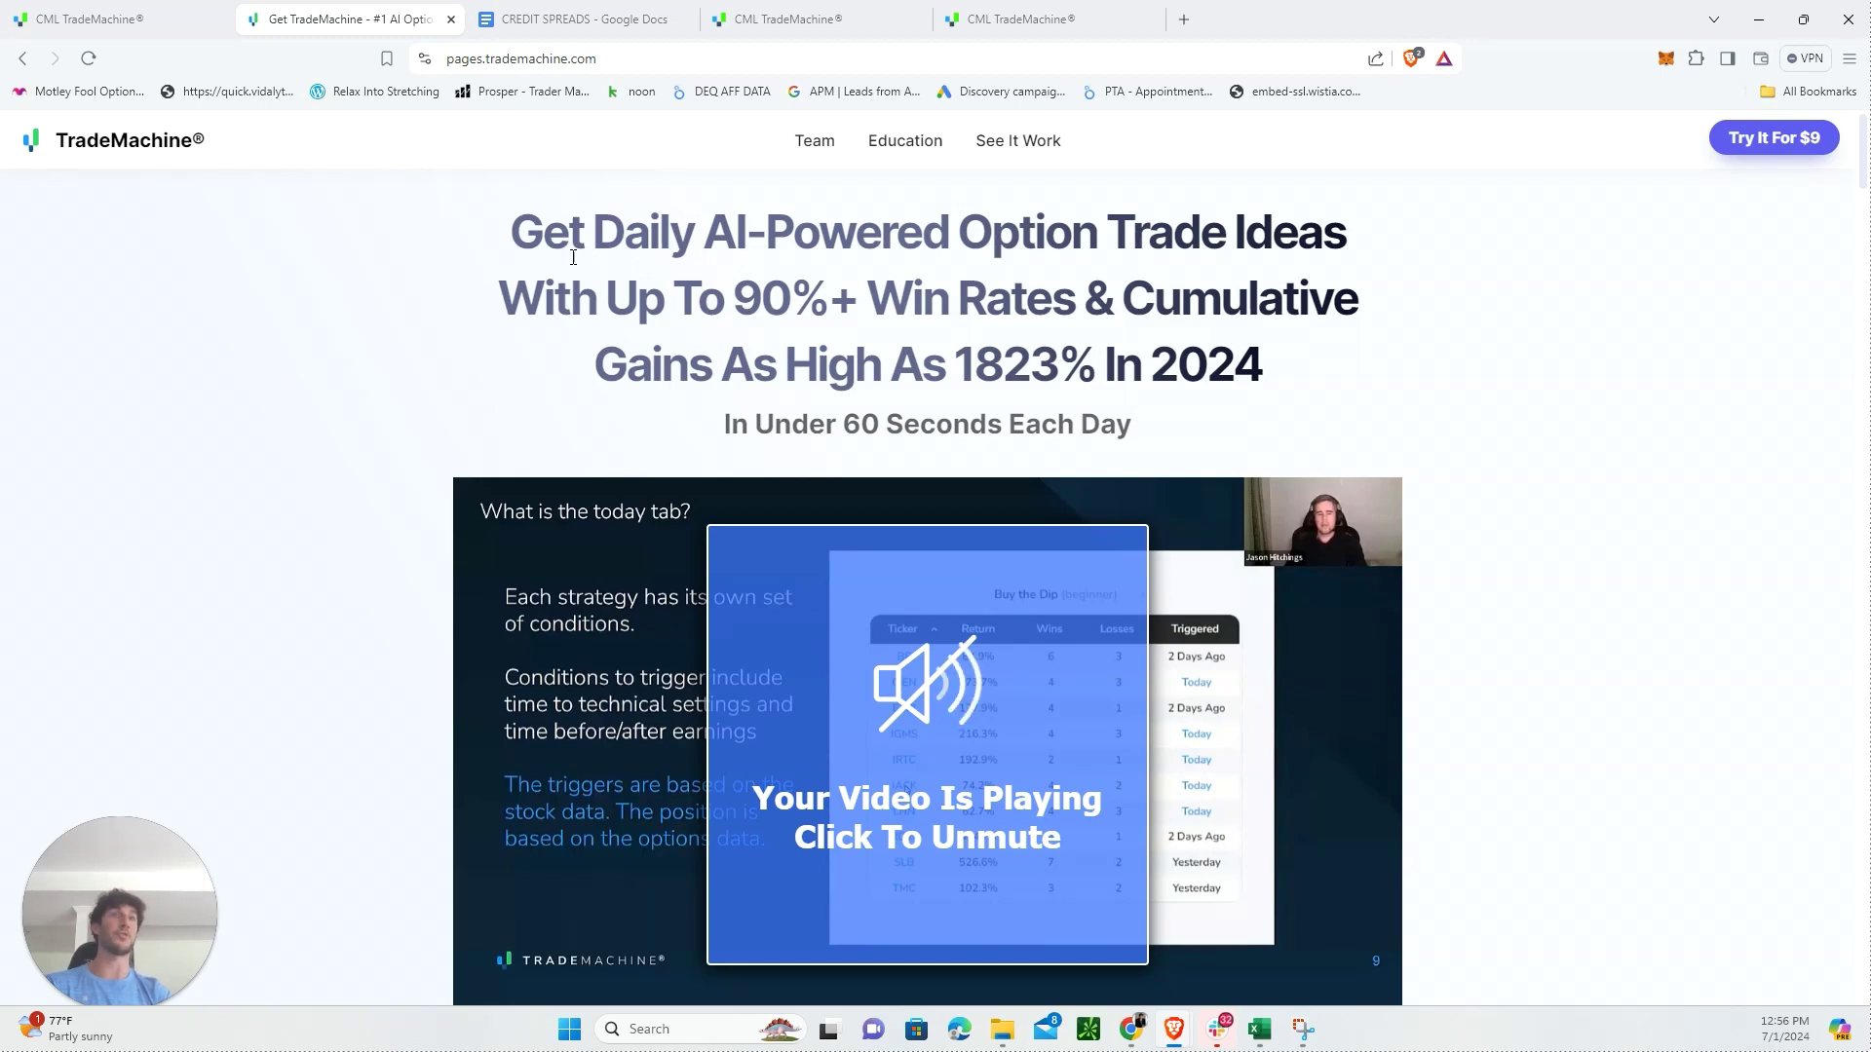
click(98, 19)
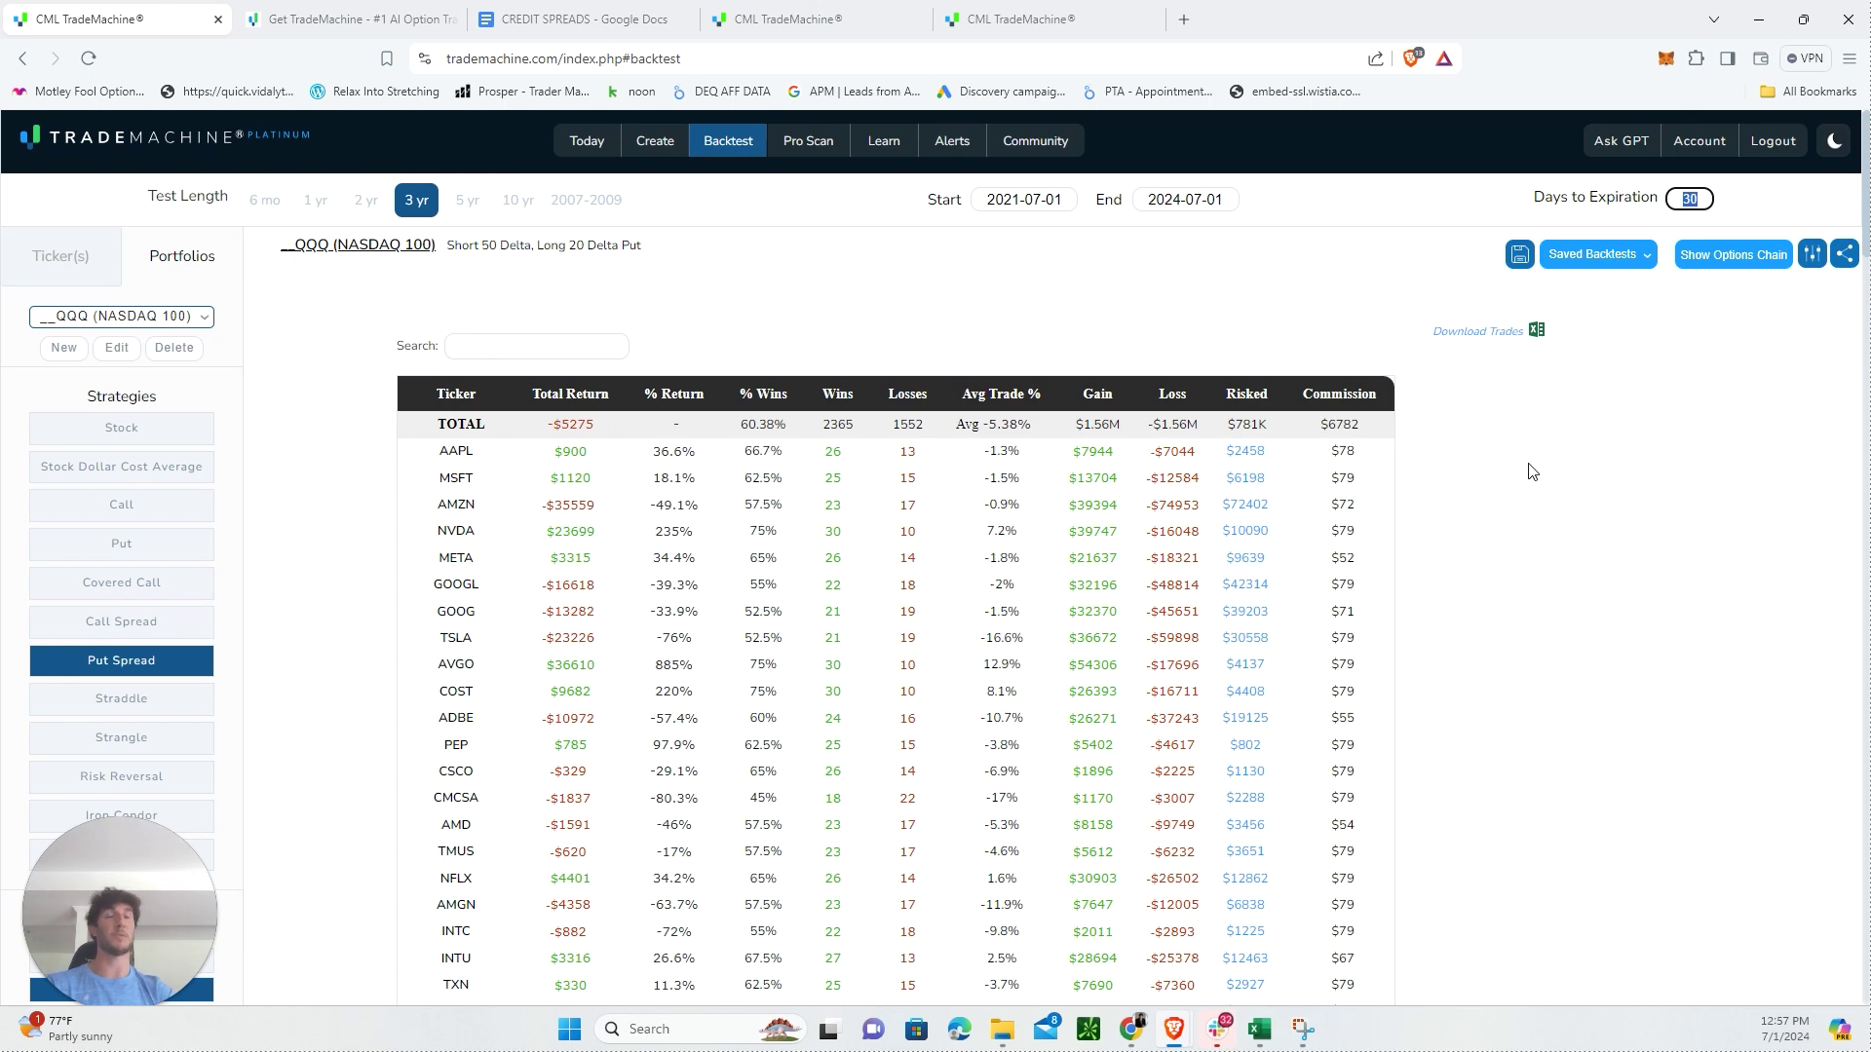
Step: After the backtest finishes at -$5,275 with 60.38% wins, bring up the saved strategies list
click(1599, 255)
Step: Load the saved 'CML Buy The Sell-Off *AI*' strategy
click(1140, 346)
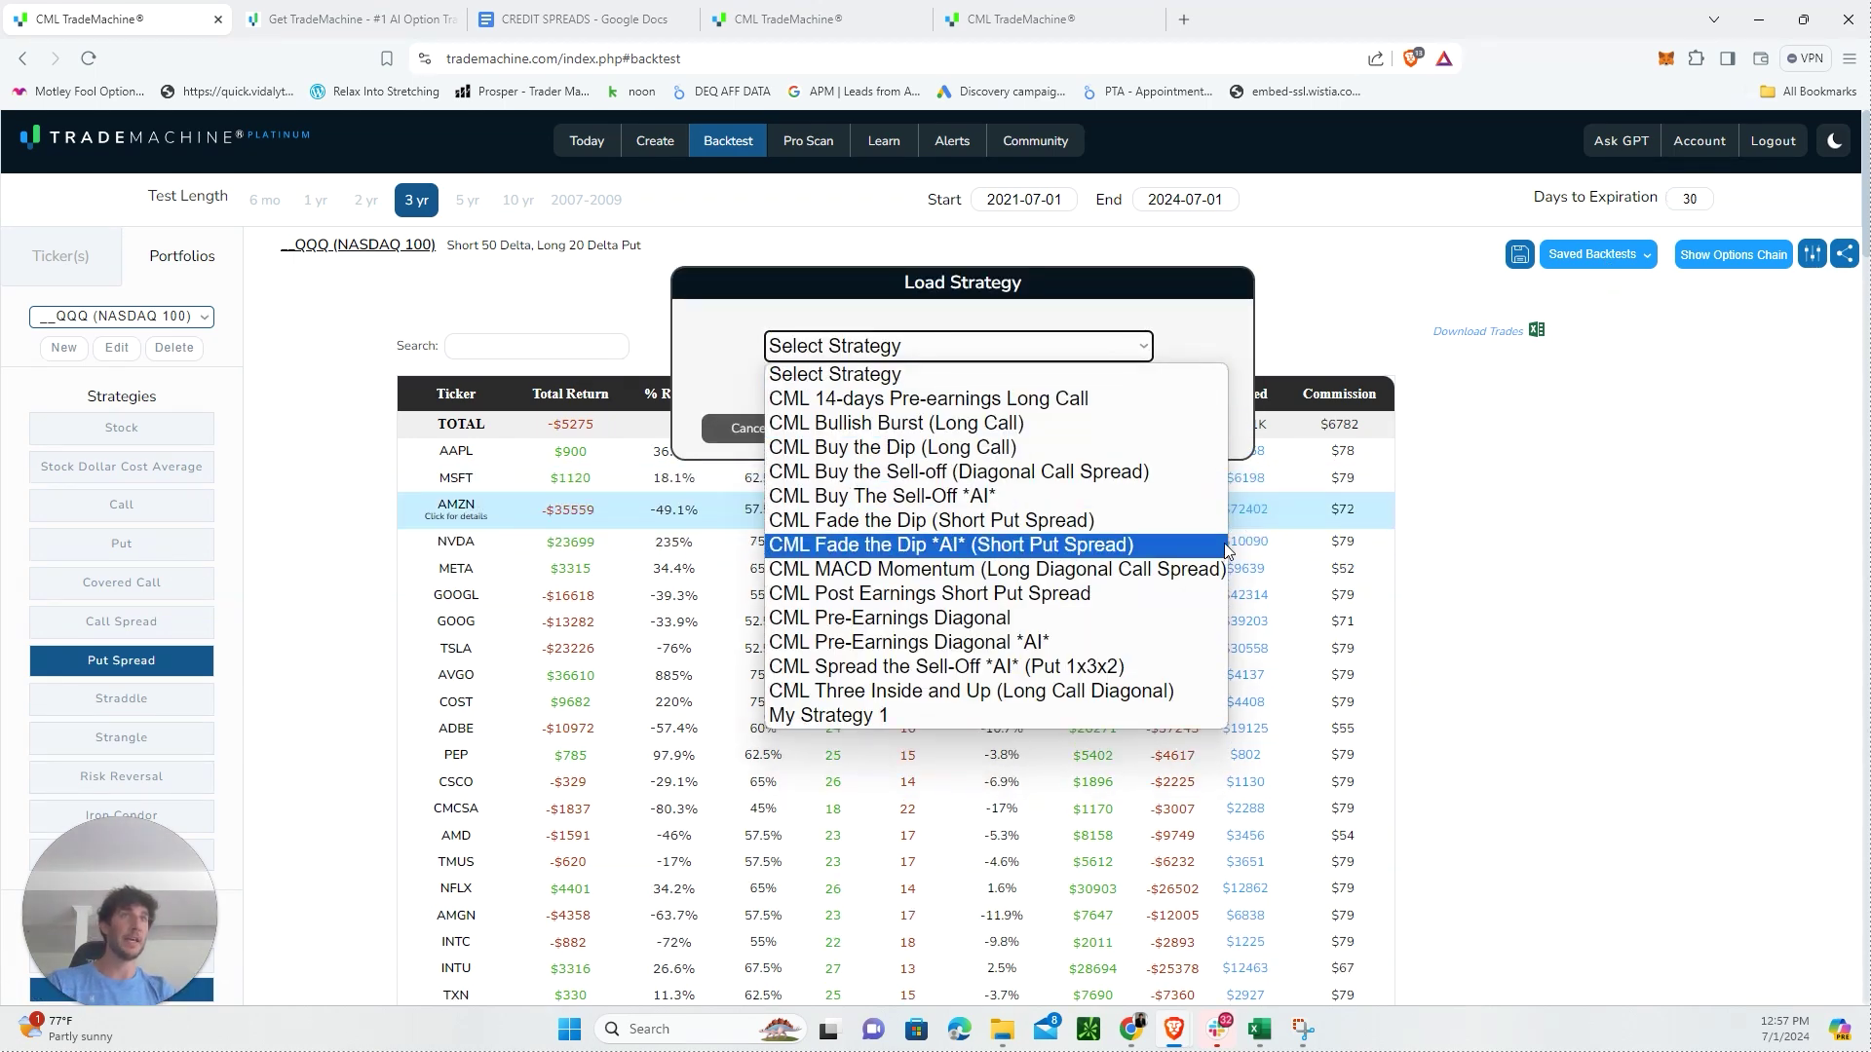
click(1033, 497)
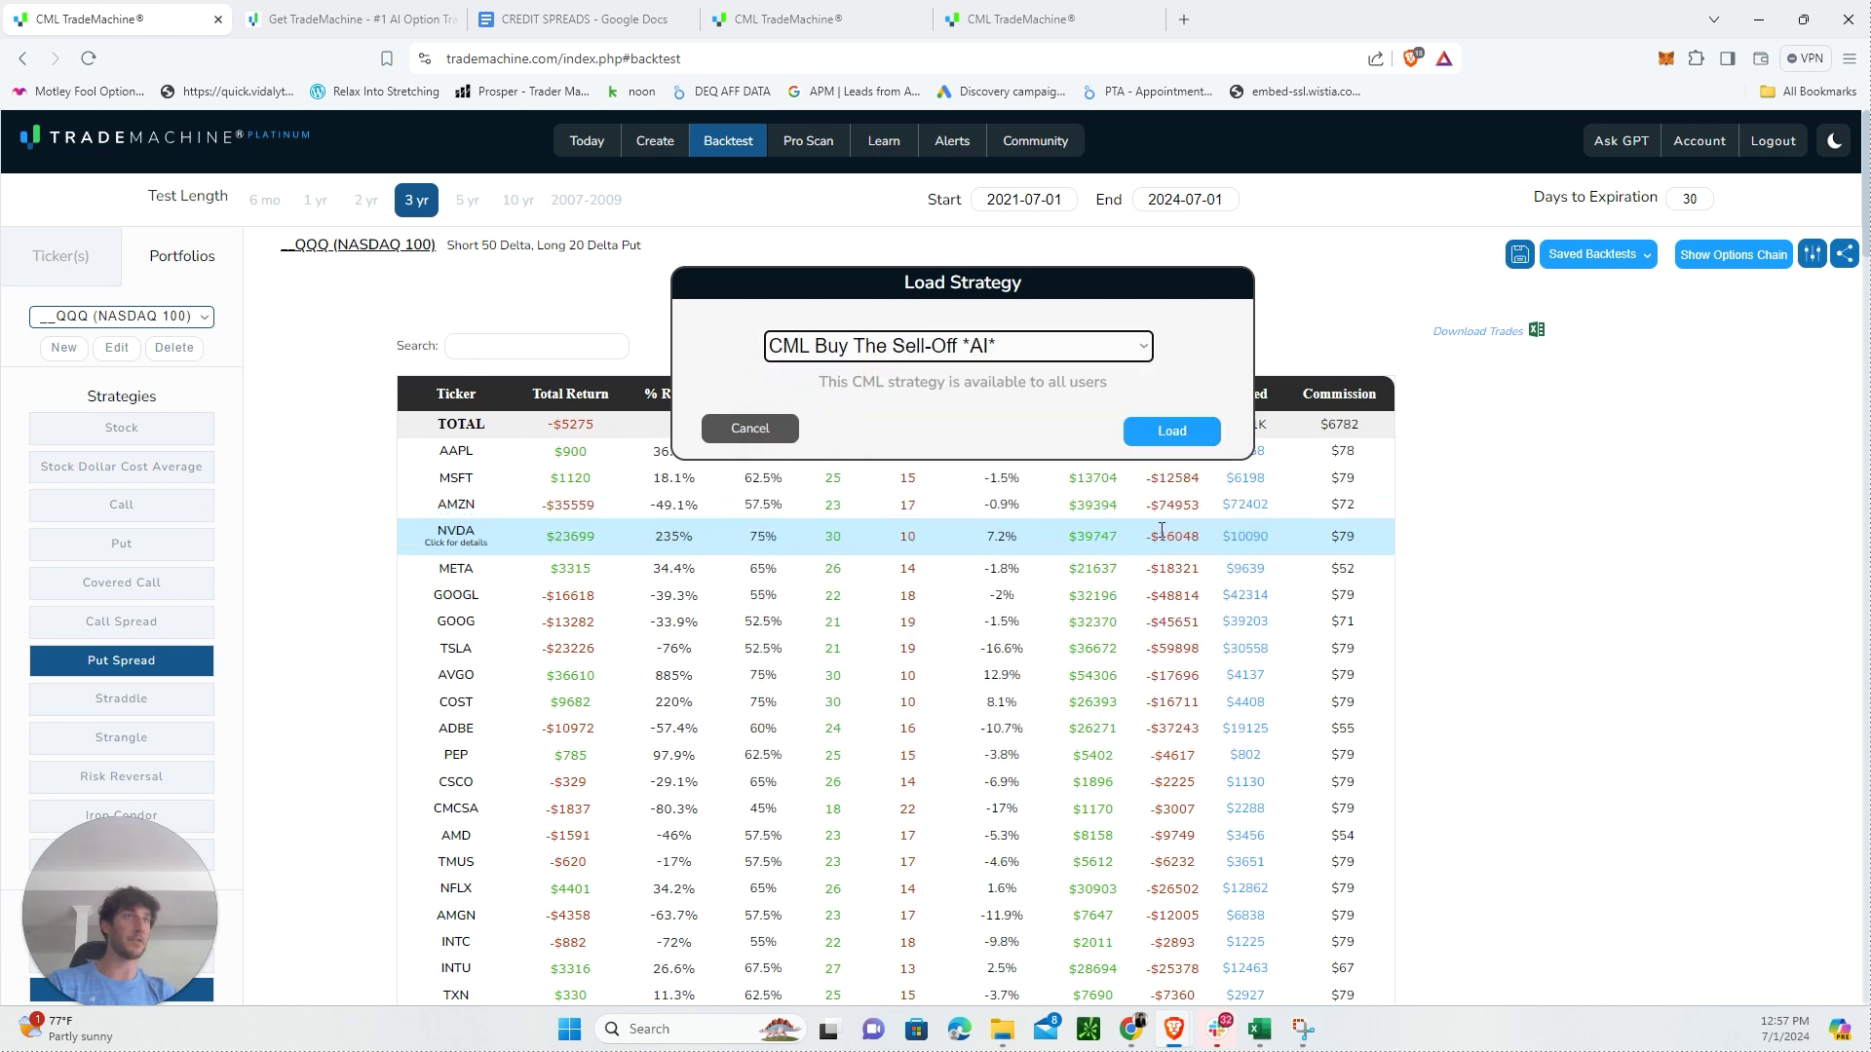
click(1165, 436)
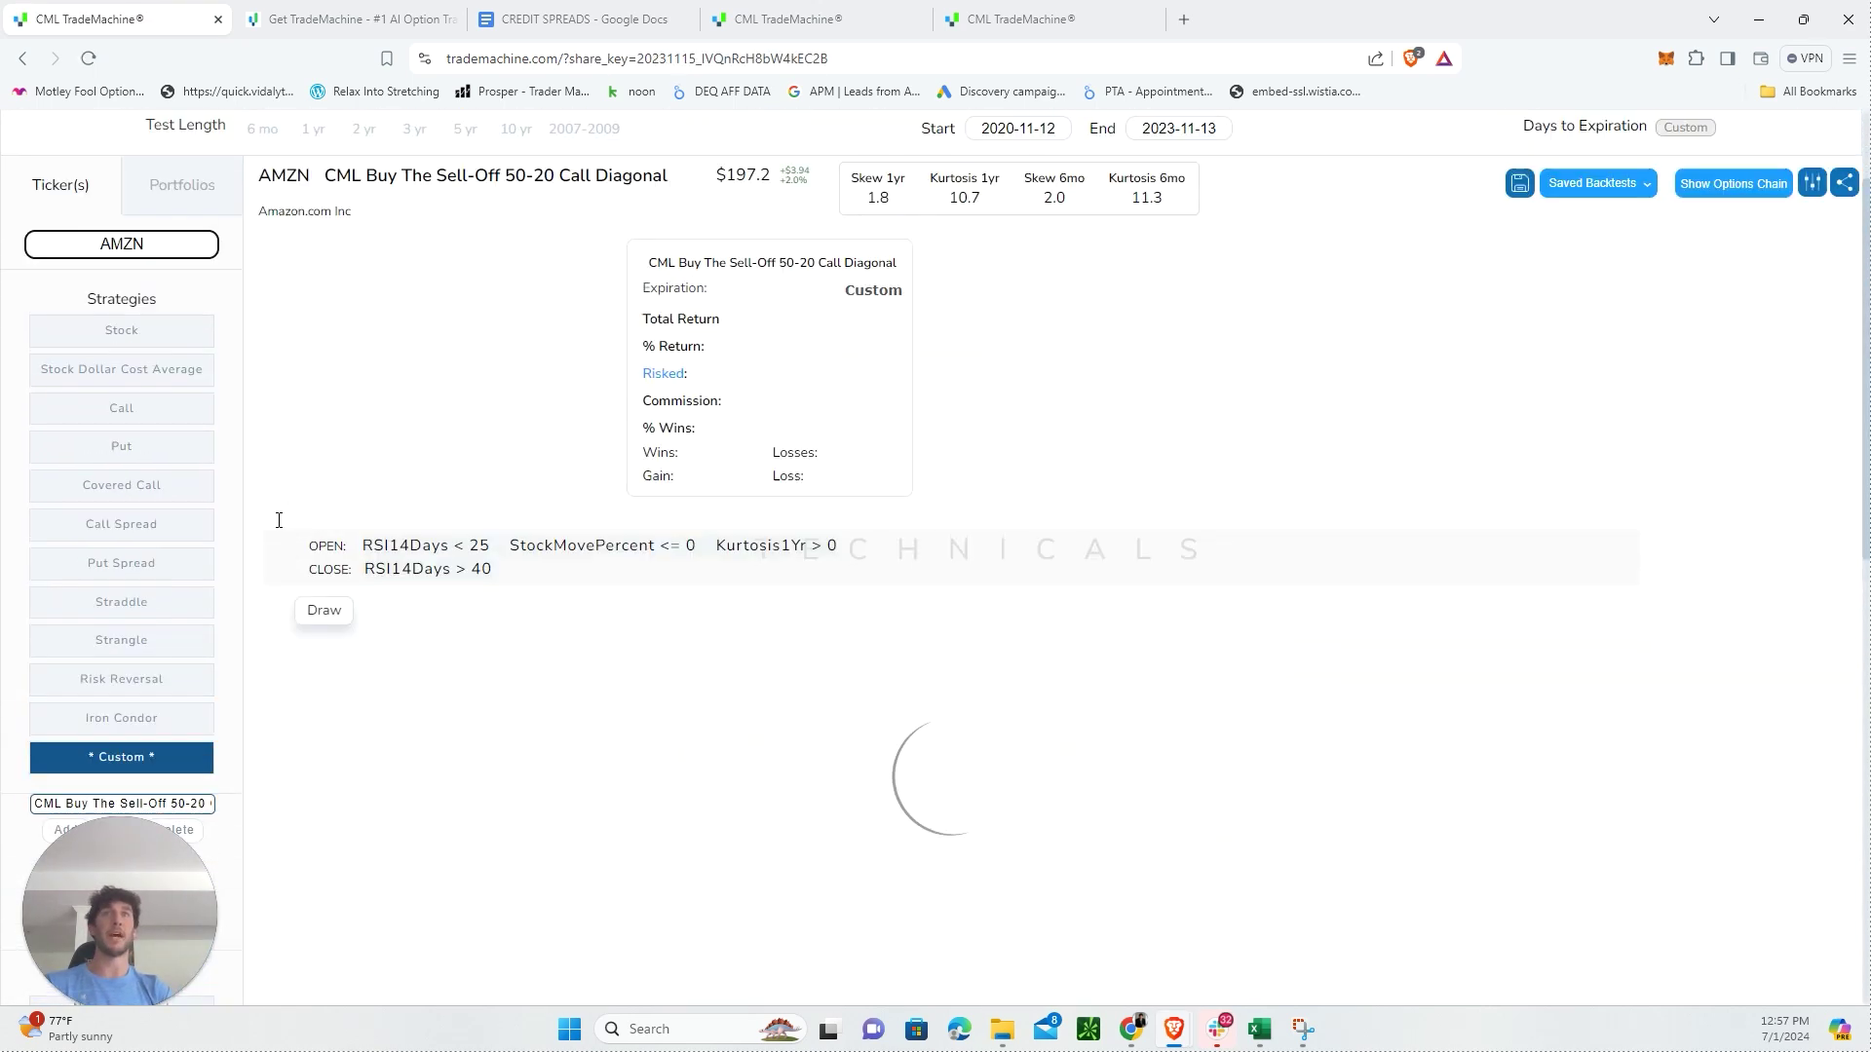
Step: Make it a short put spread on the QQQ portfolio over 3 years, dismissing the AMZN strike error
click(148, 639)
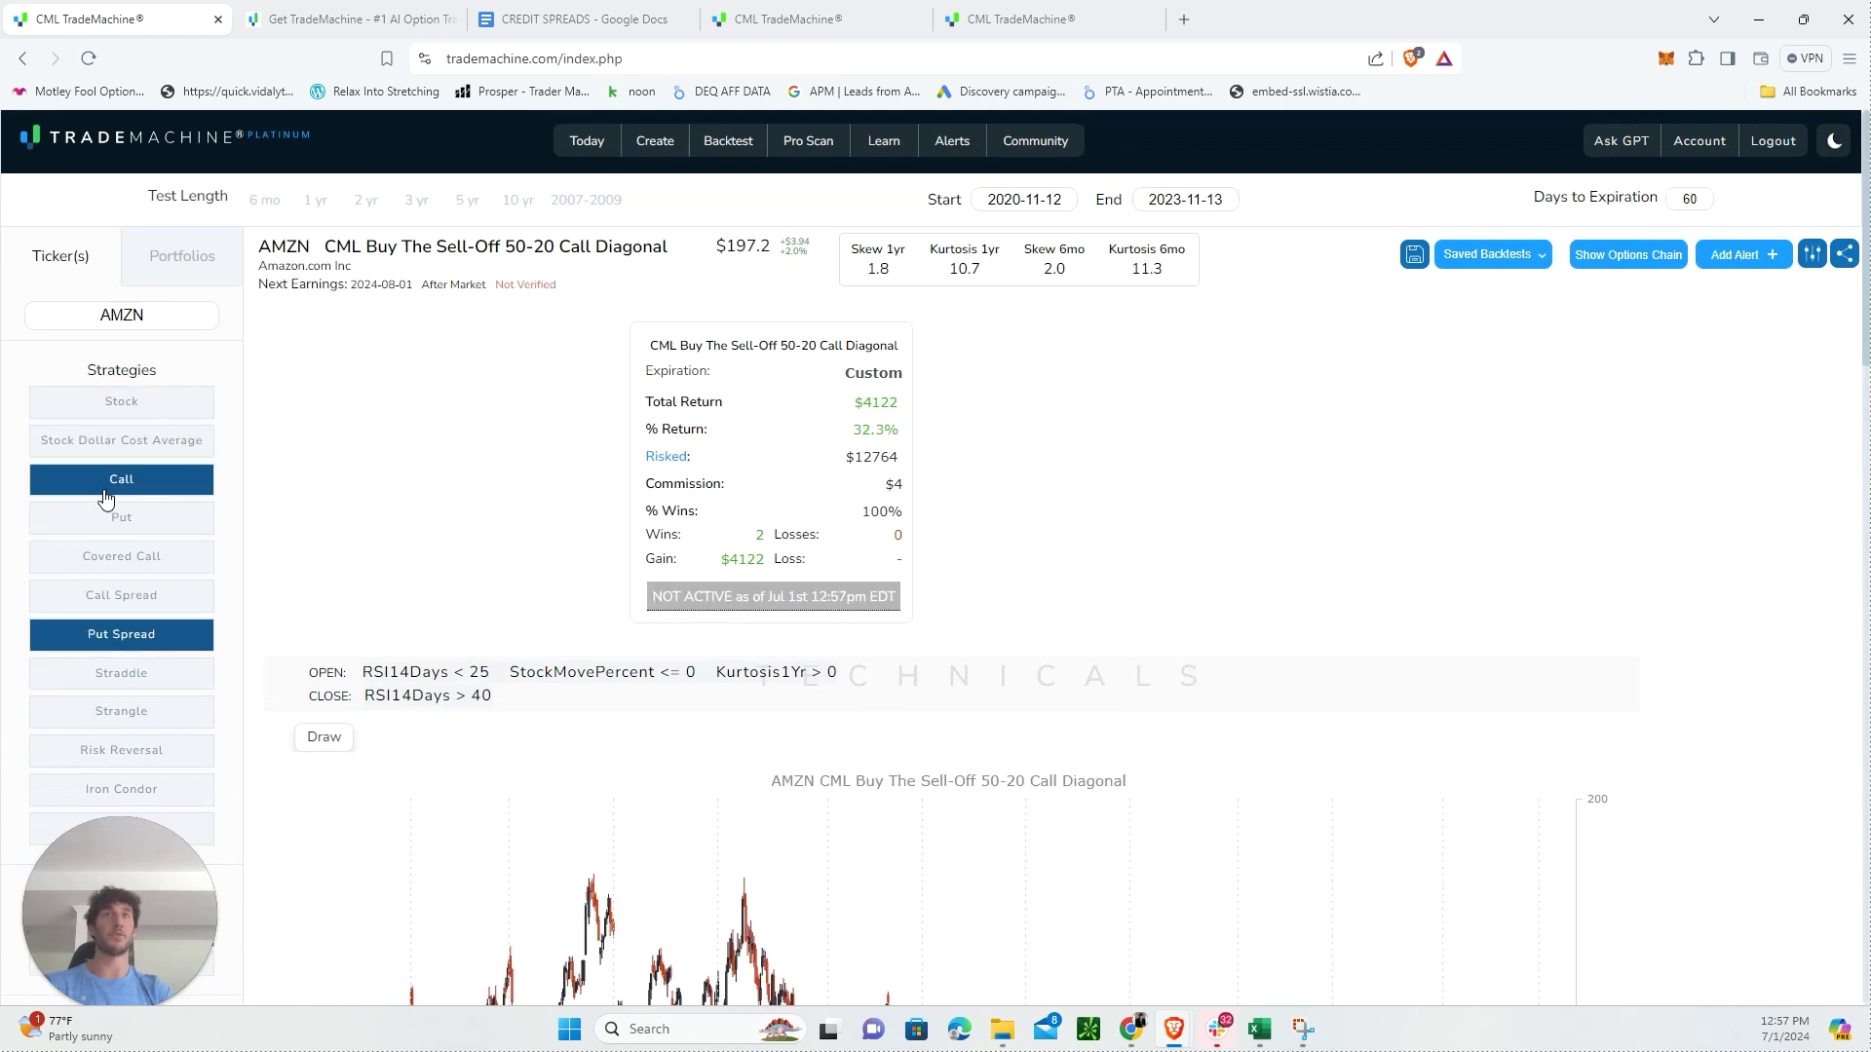
click(137, 672)
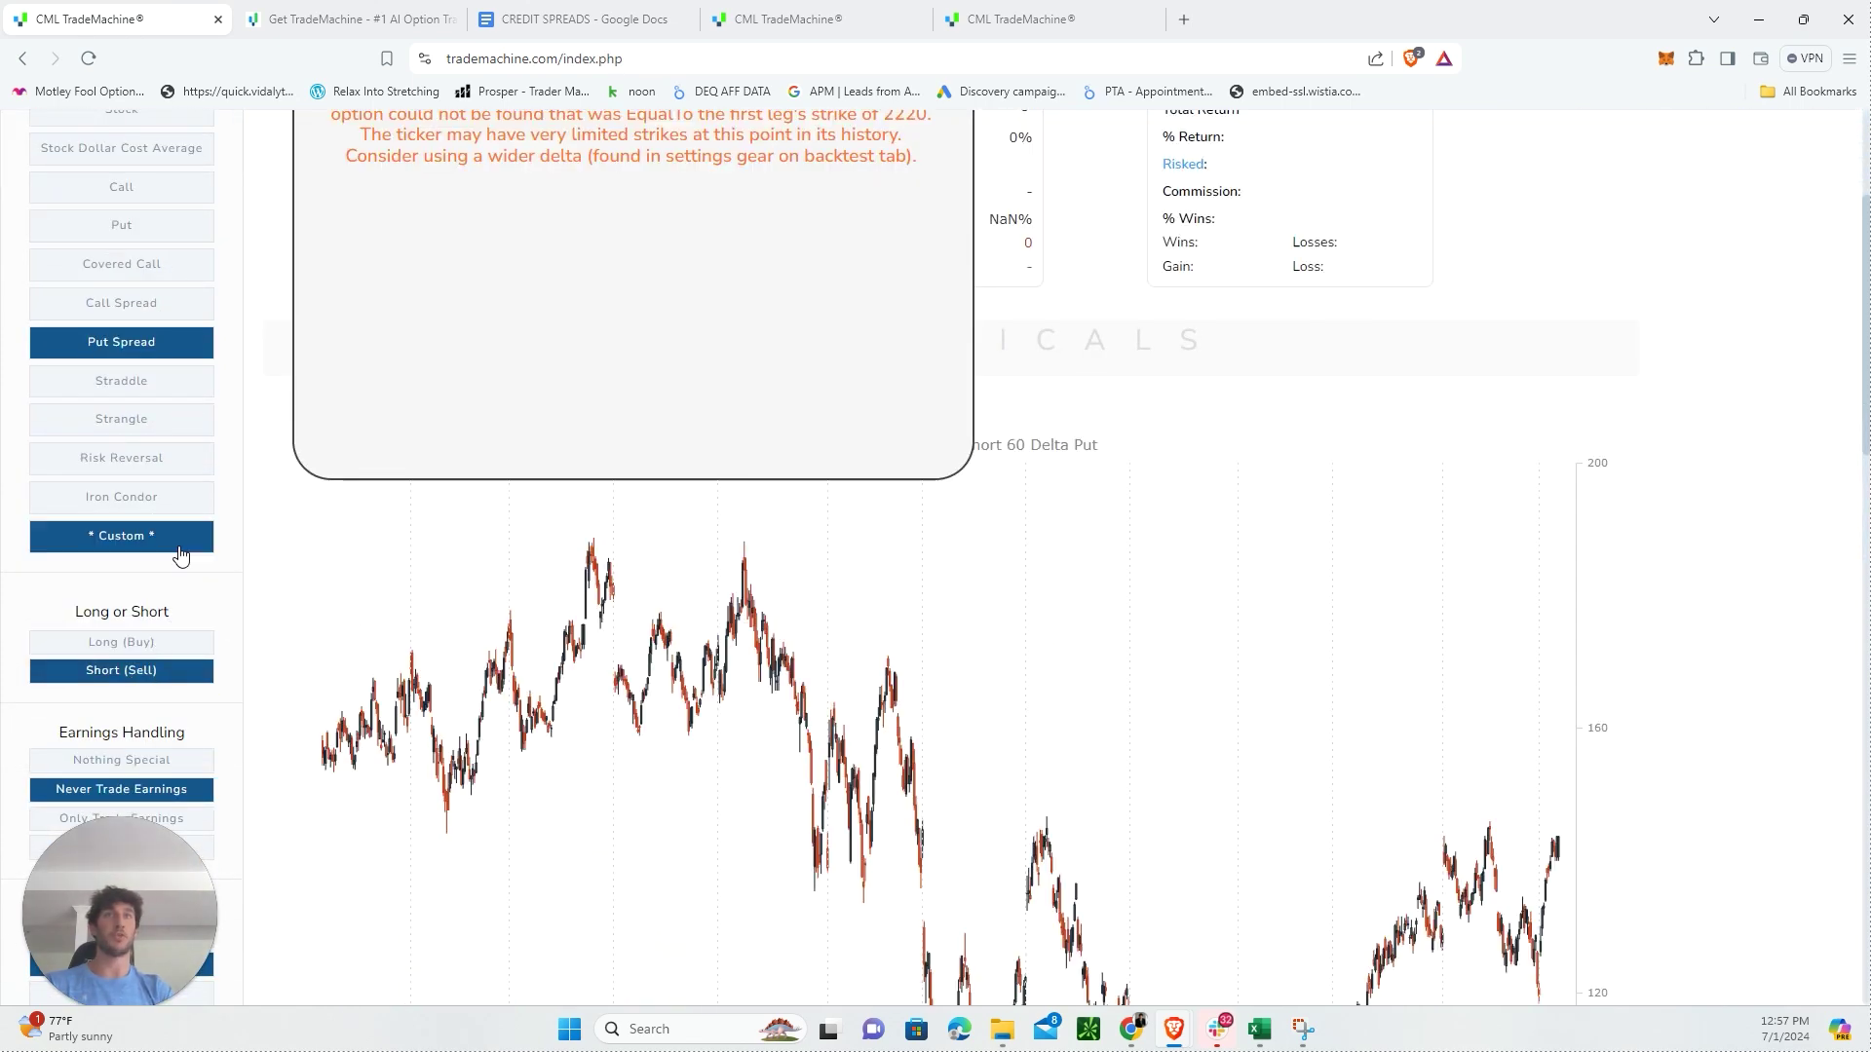
click(180, 265)
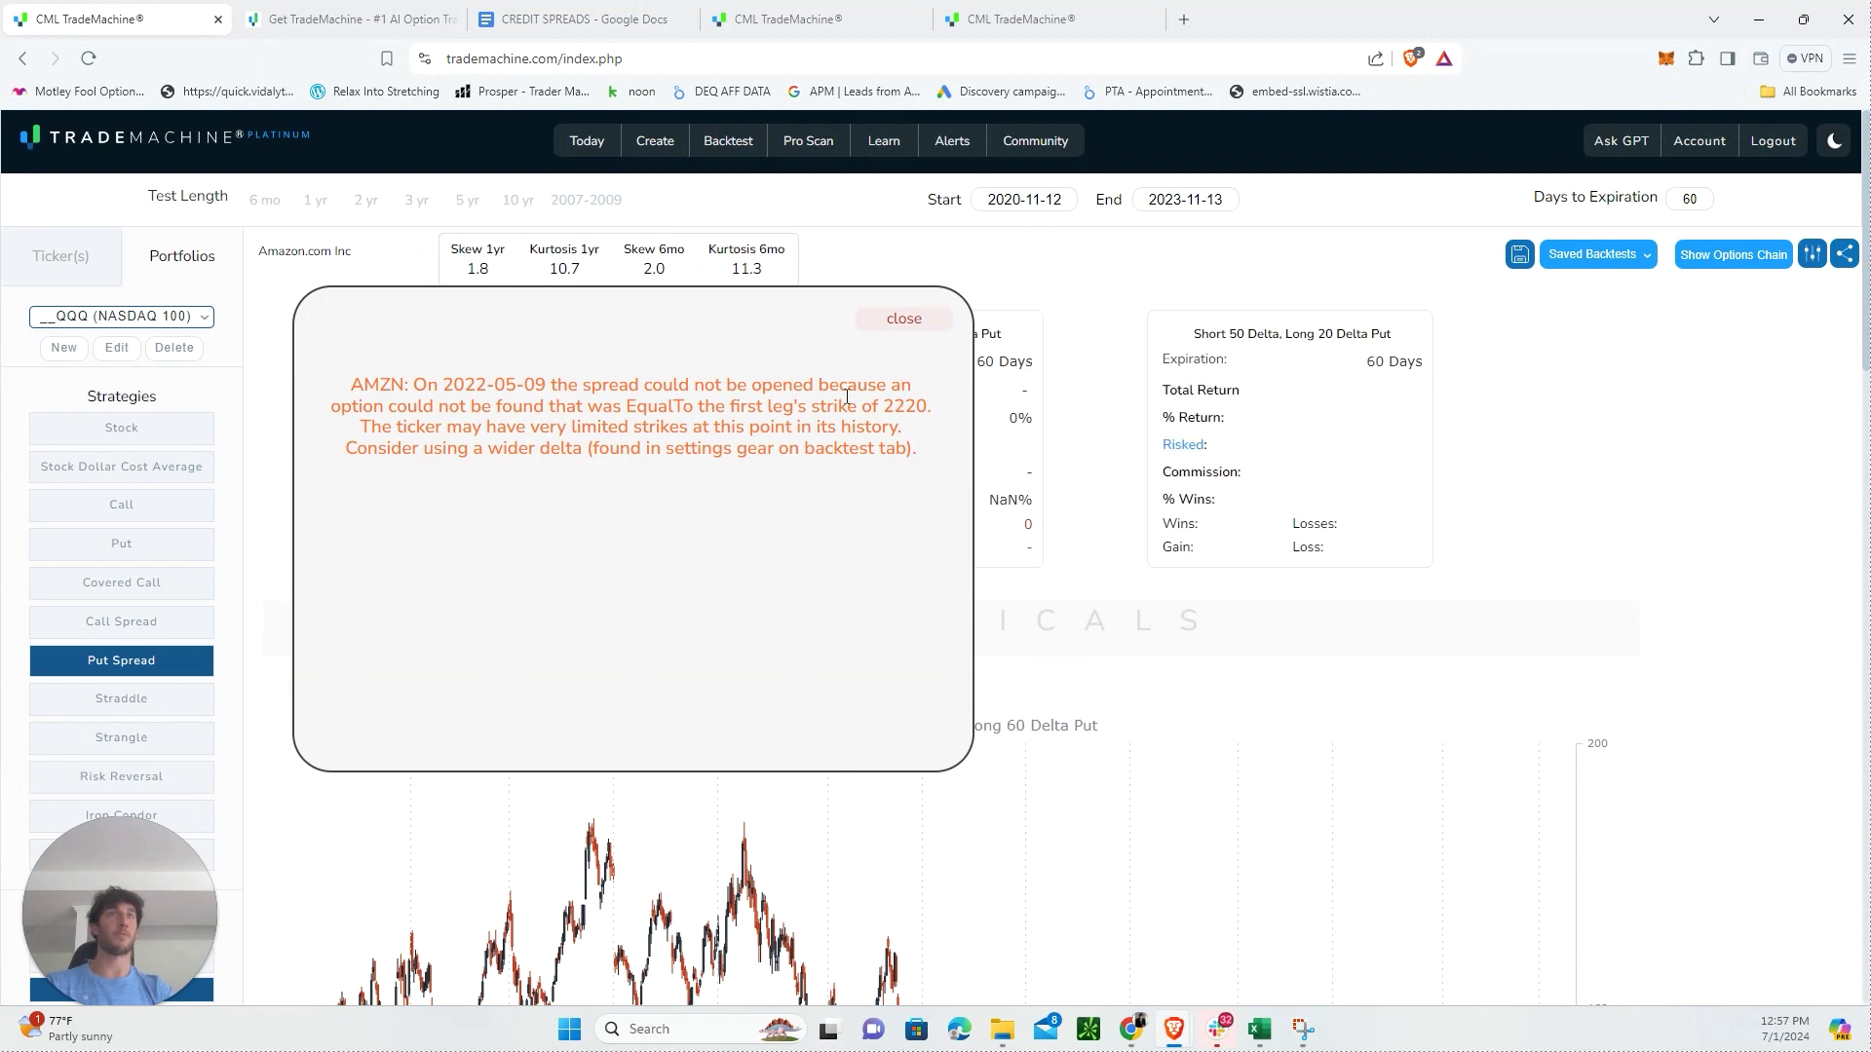
click(892, 319)
click(417, 200)
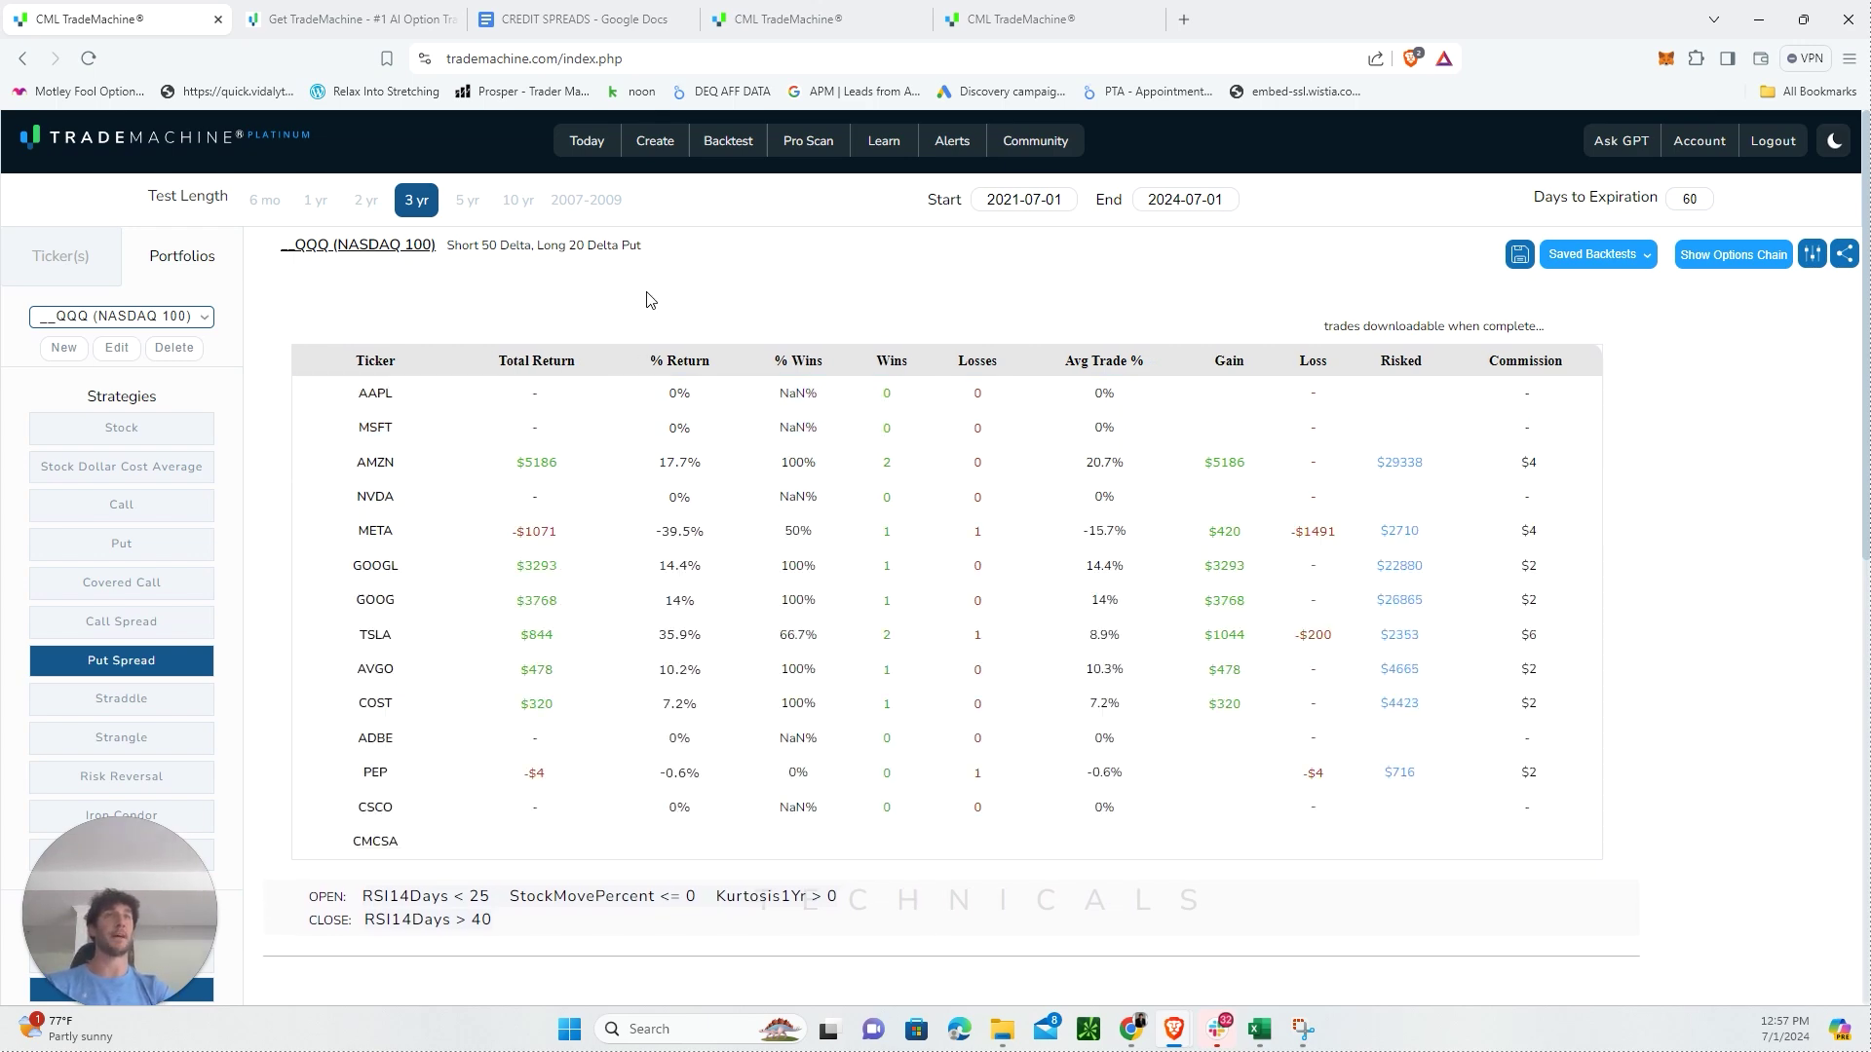
Step: Switch to the custom 'Put Credit Spread' strategy and review the per-ticker returns
scroll(367, 440, down, 2)
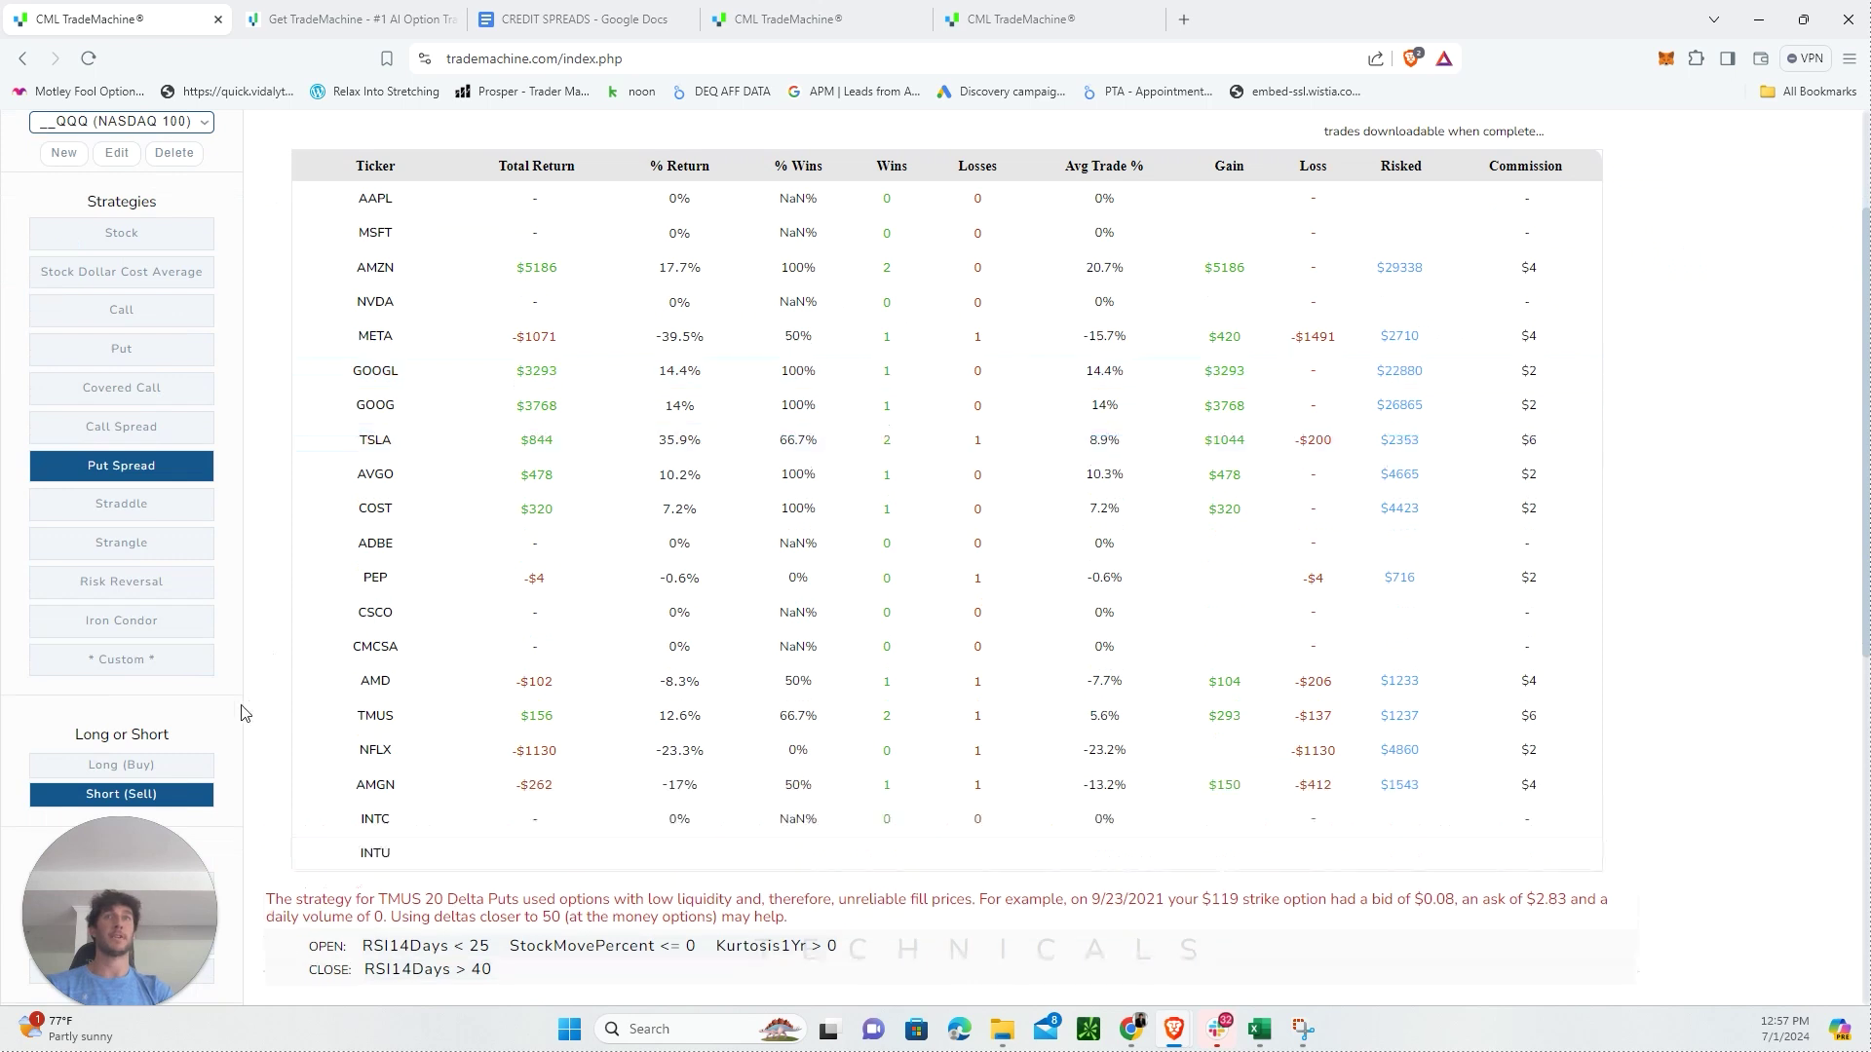
scroll(251, 712, down, 1)
click(185, 563)
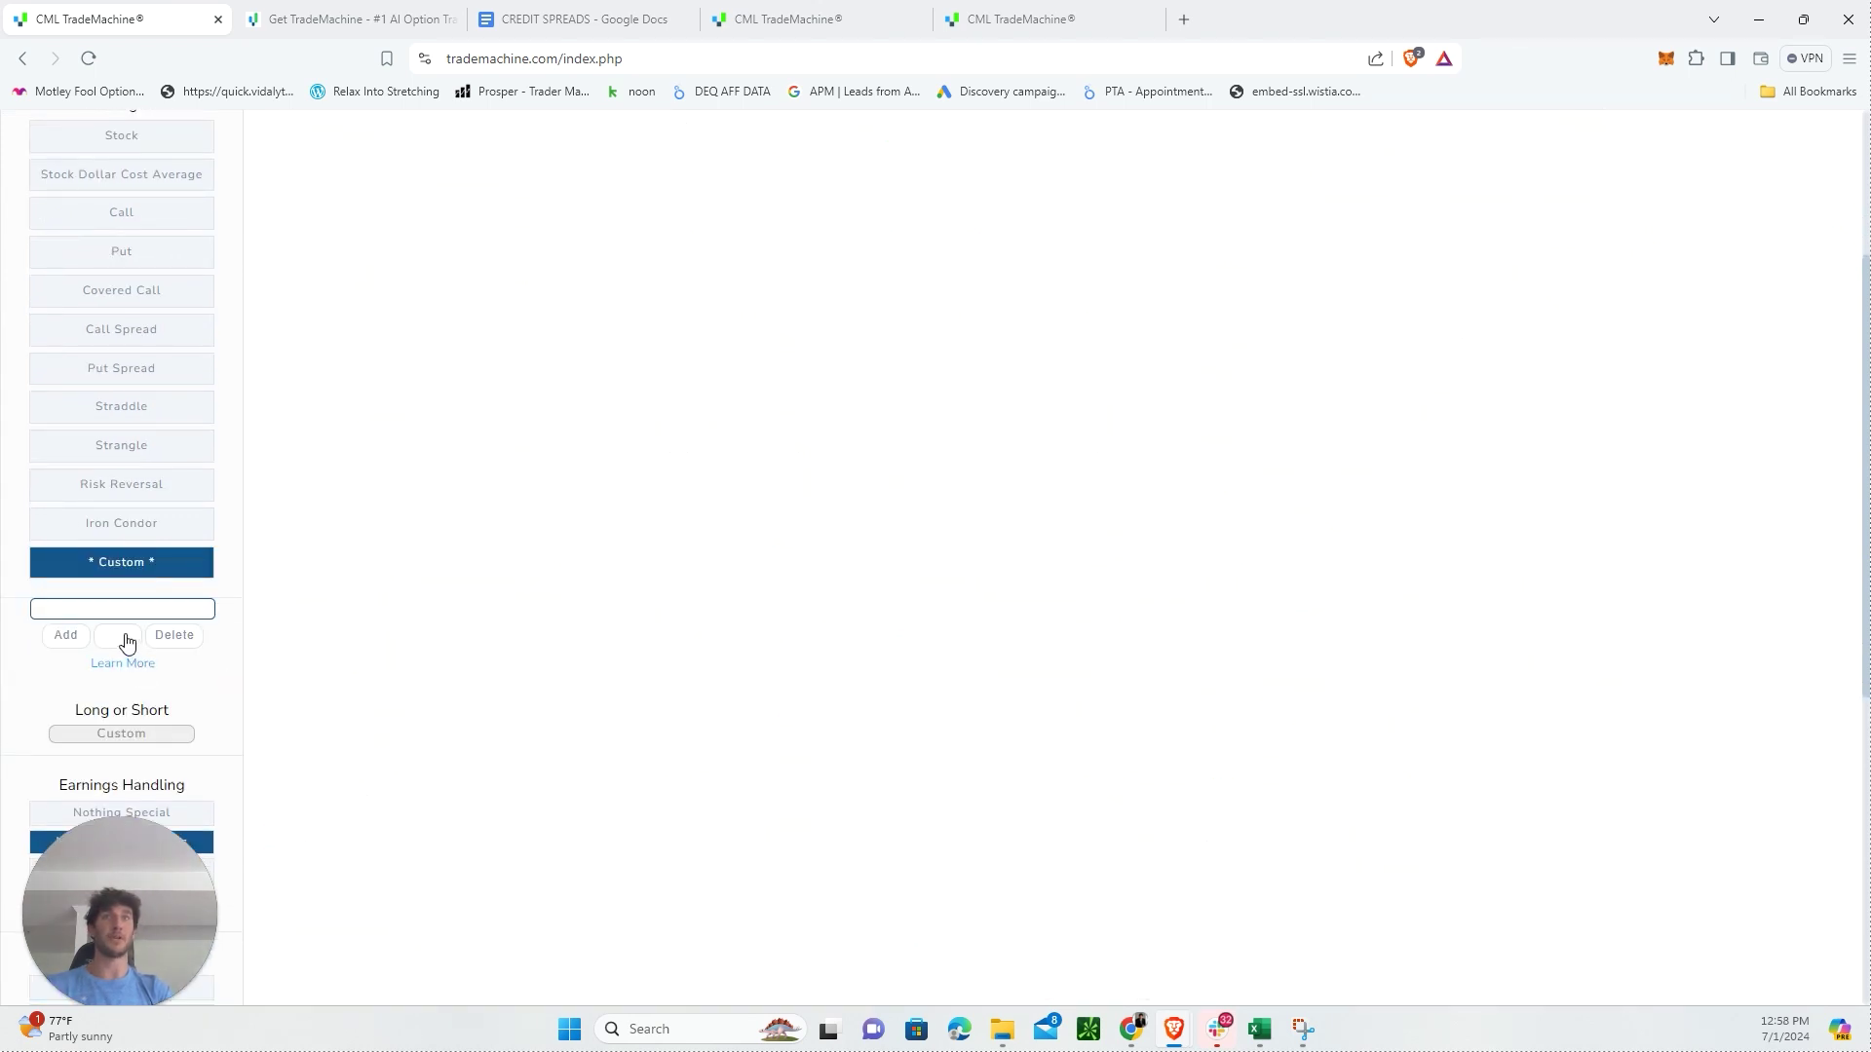
click(112, 612)
click(145, 658)
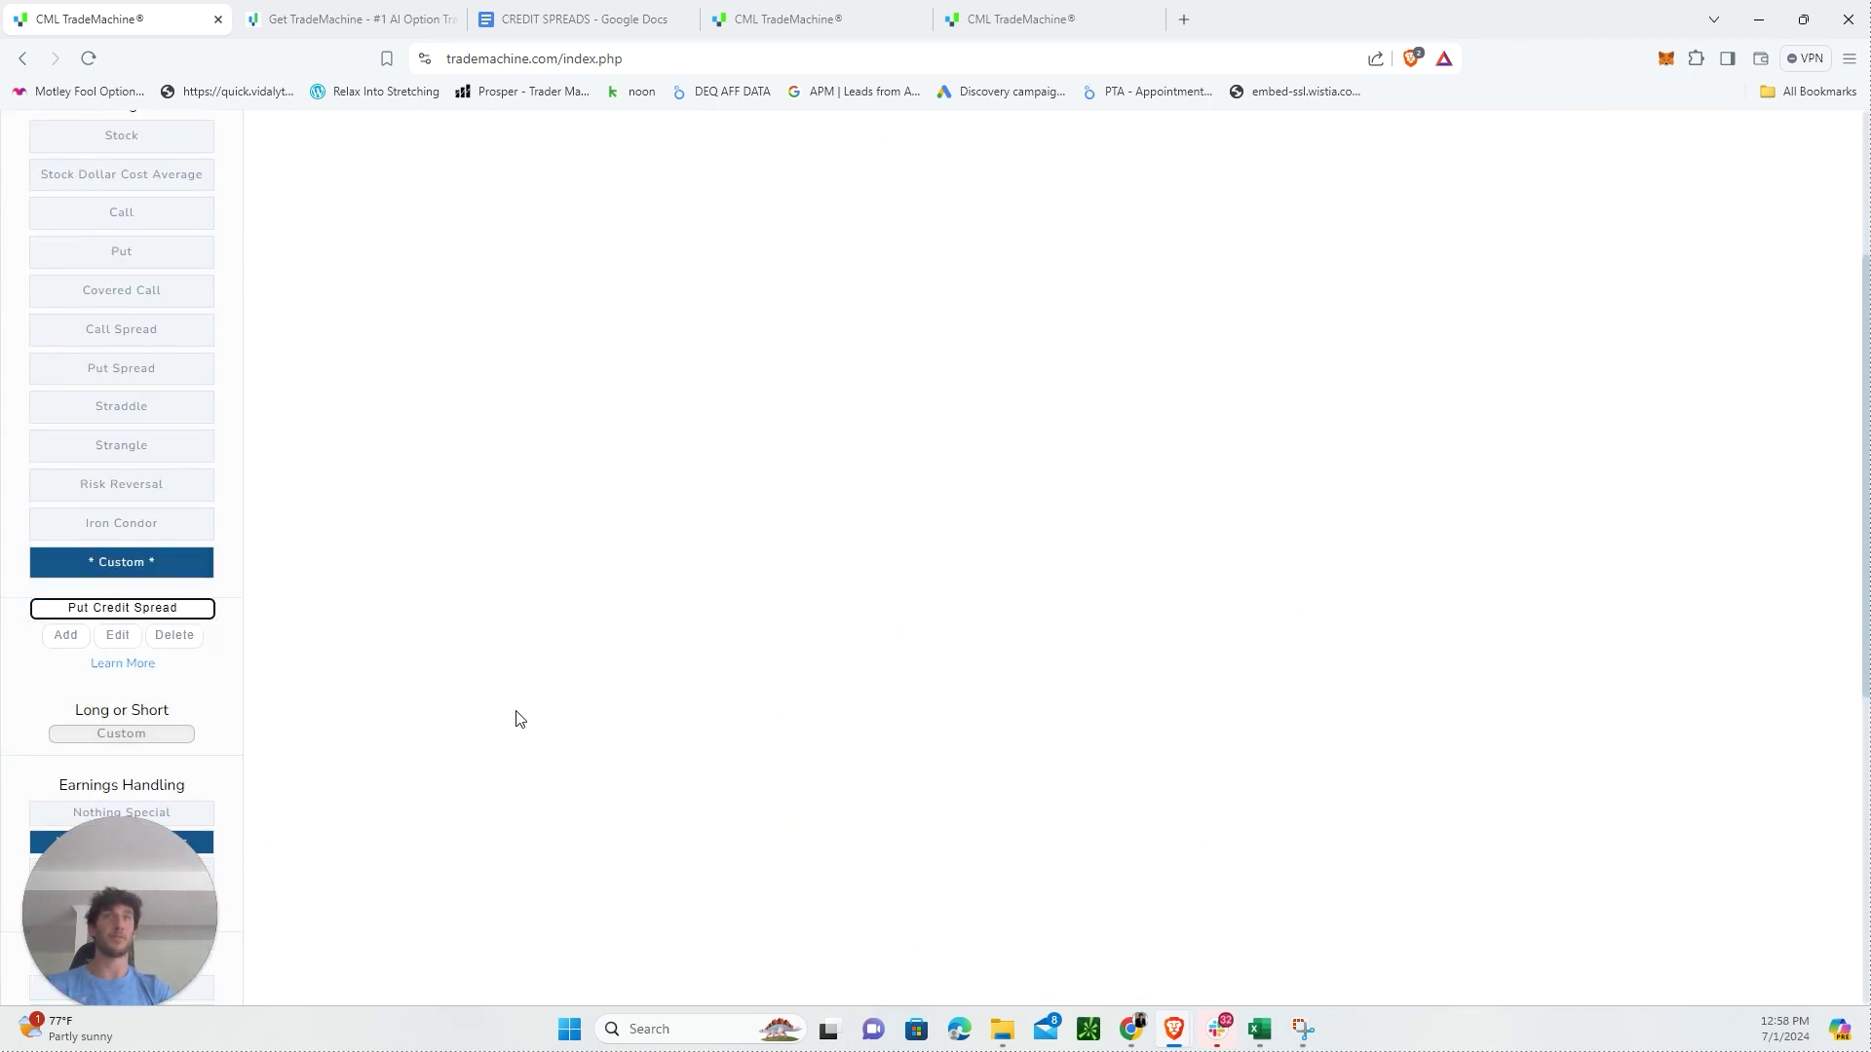
scroll(382, 563, up, 3)
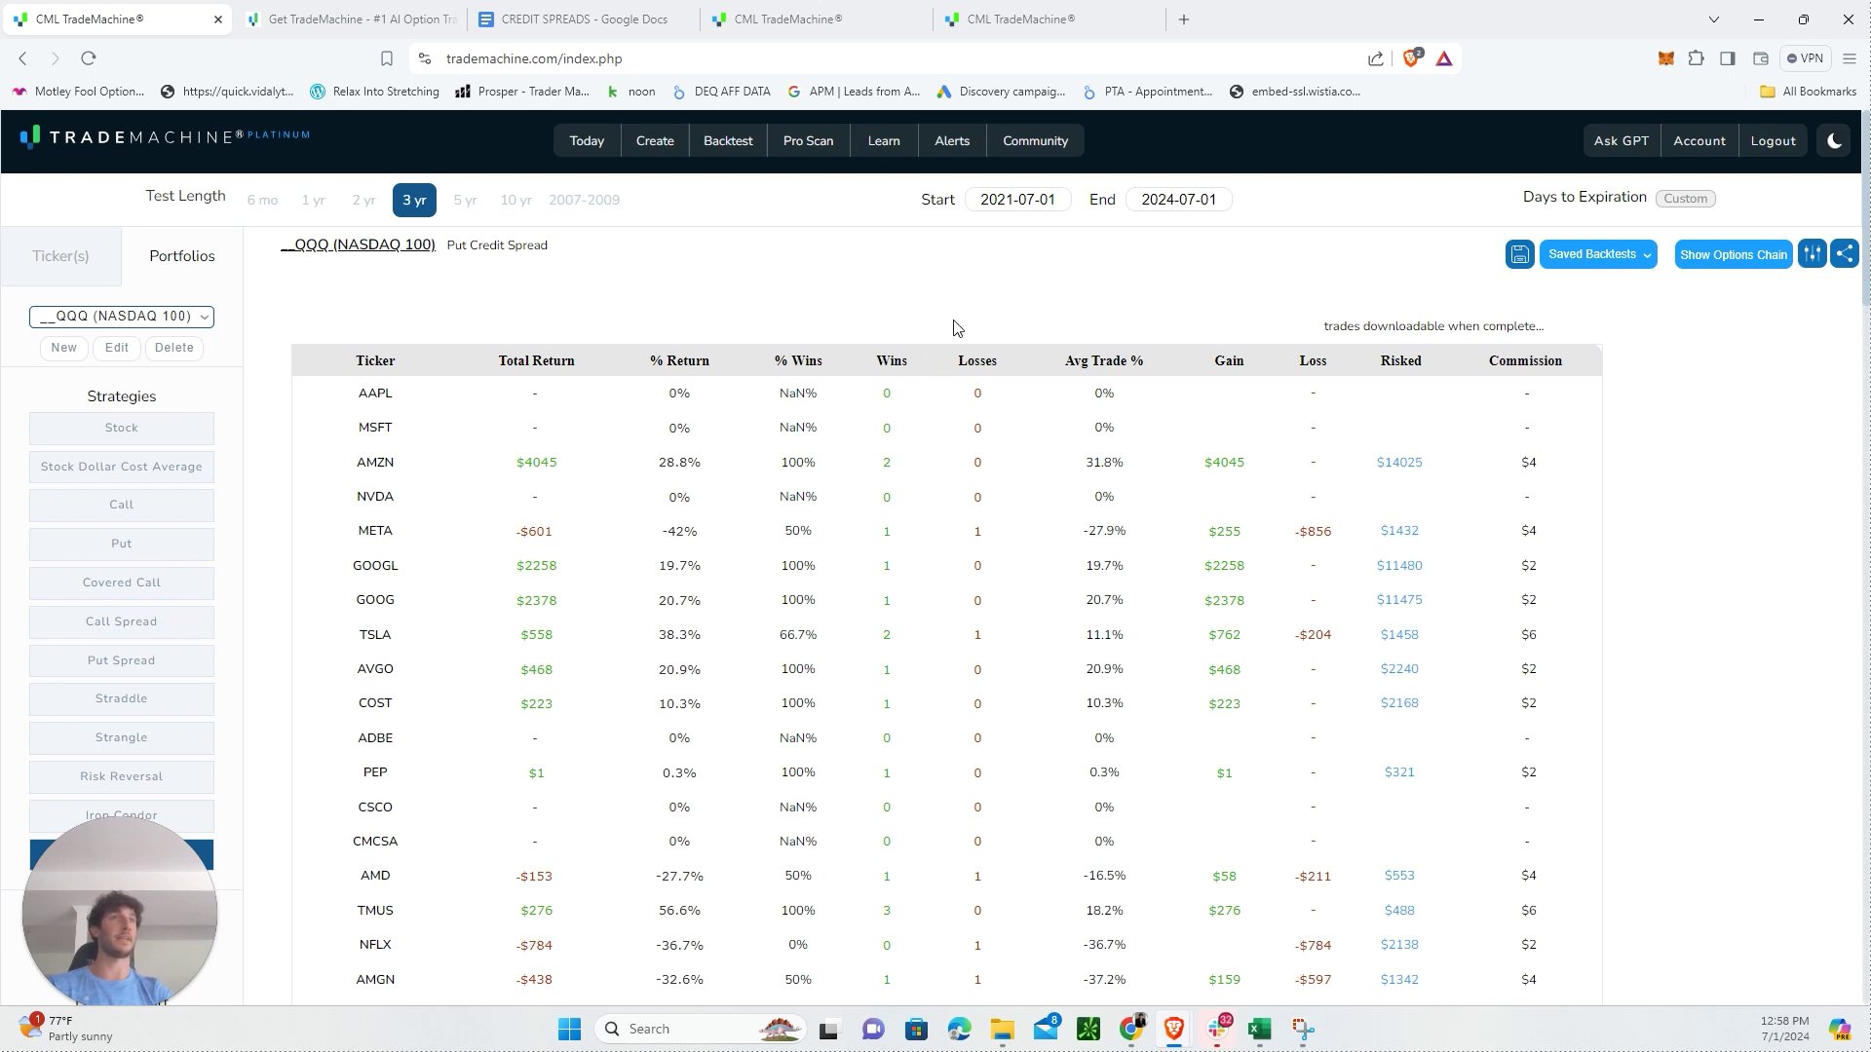
scroll(954, 329, down, 1)
Step: Compare the $18,244, 76.34% result against the untriggered test, then sort tickers by Avg Trade % descending
scroll(955, 328, up, 1)
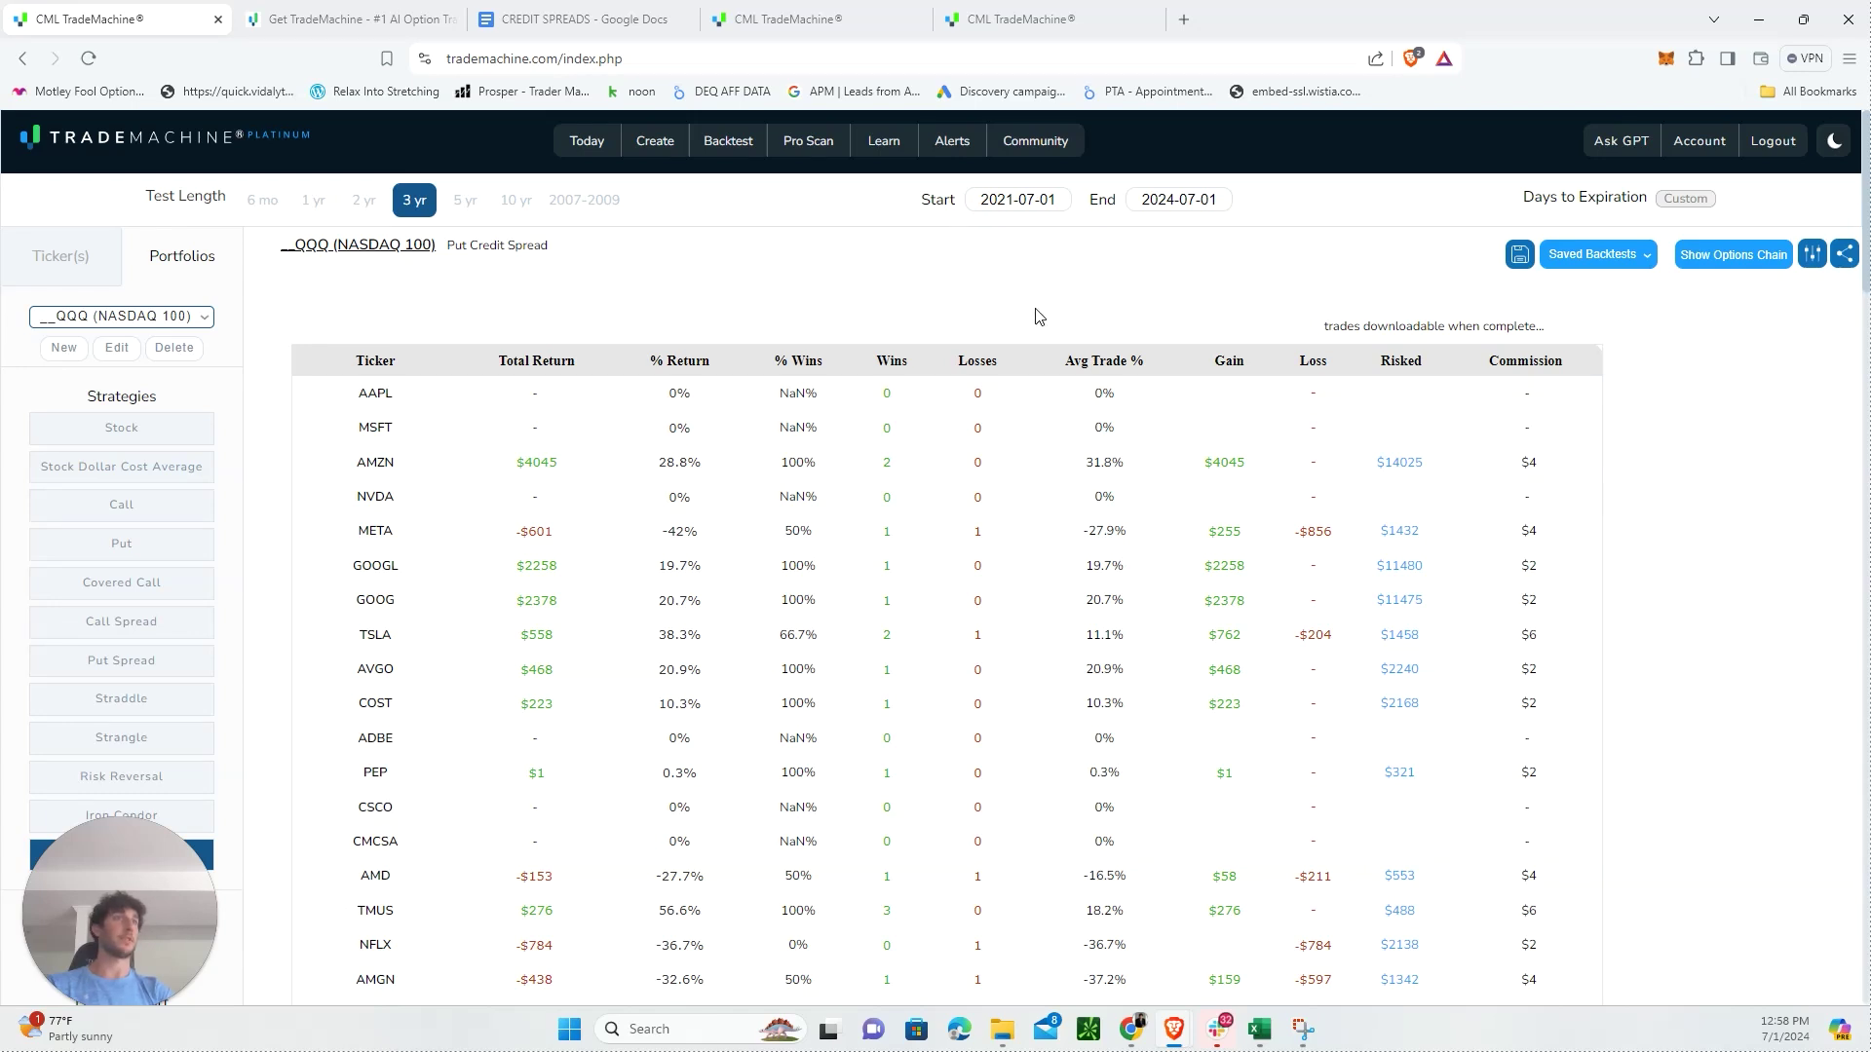
scroll(1038, 317, down, 1)
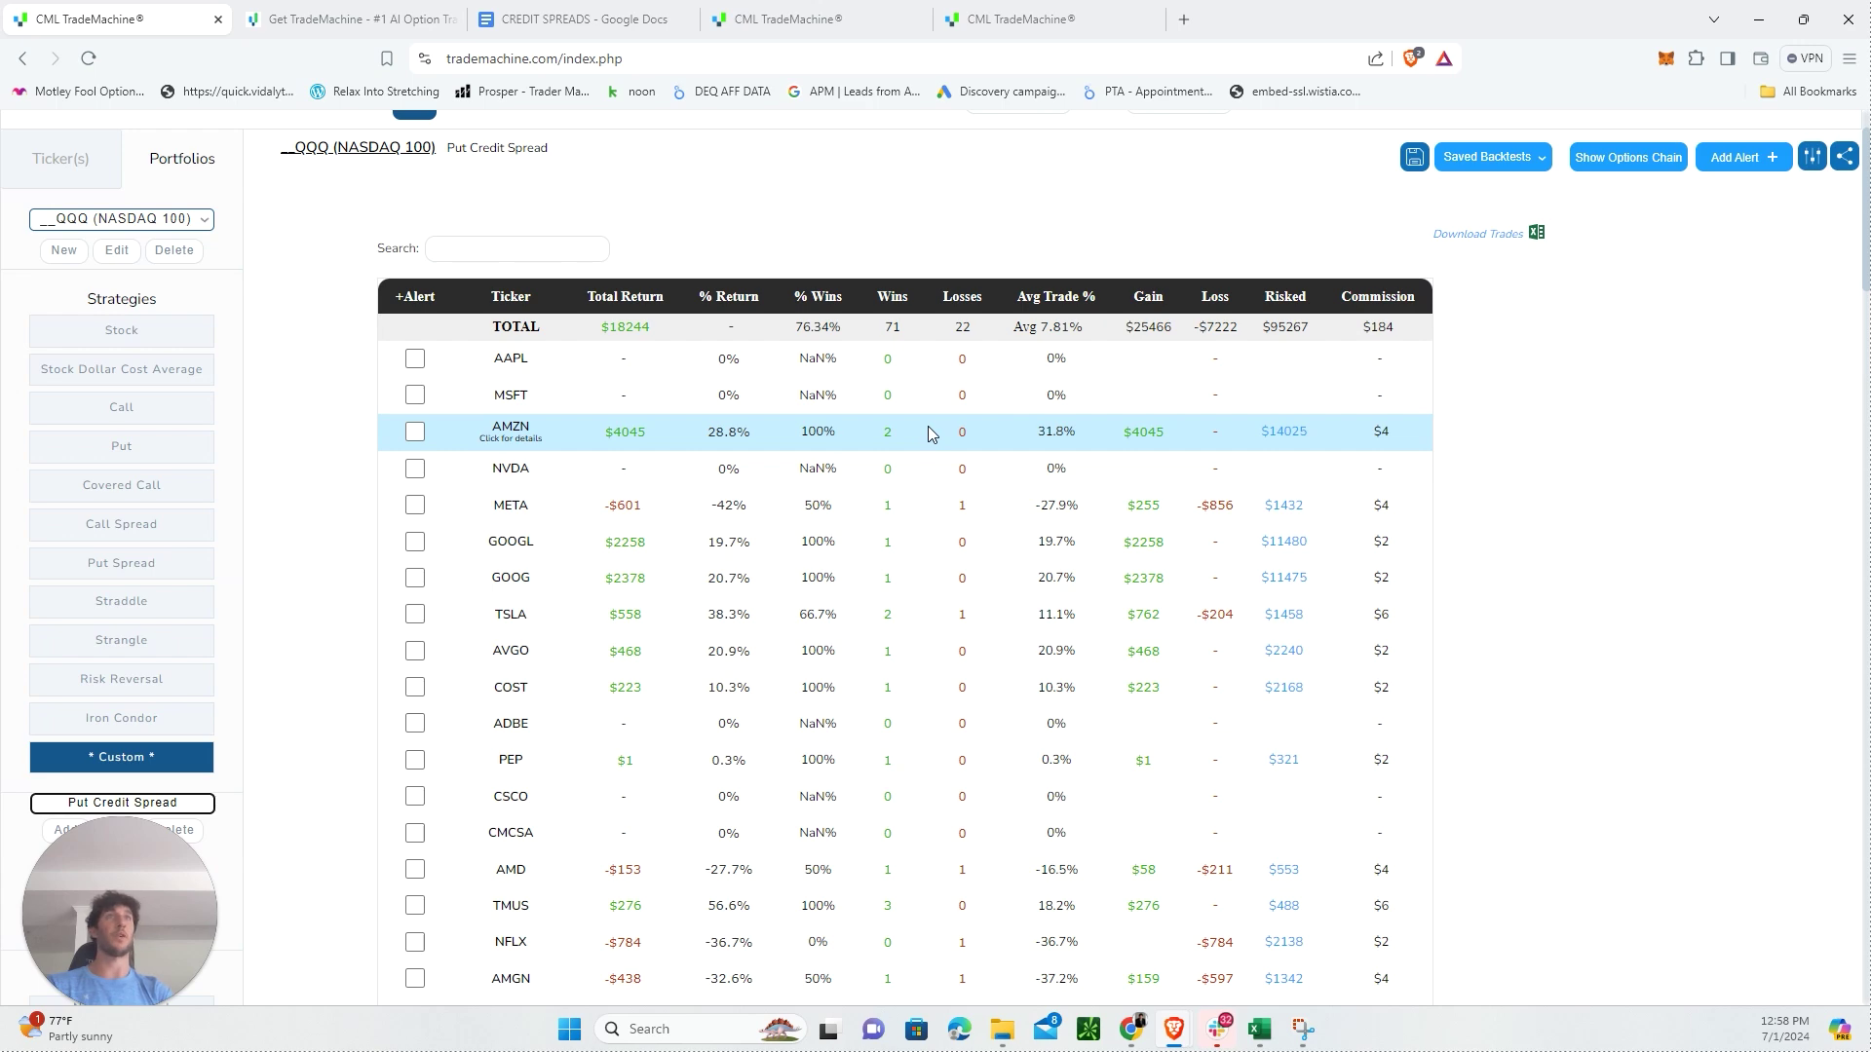
scroll(930, 434, up, 1)
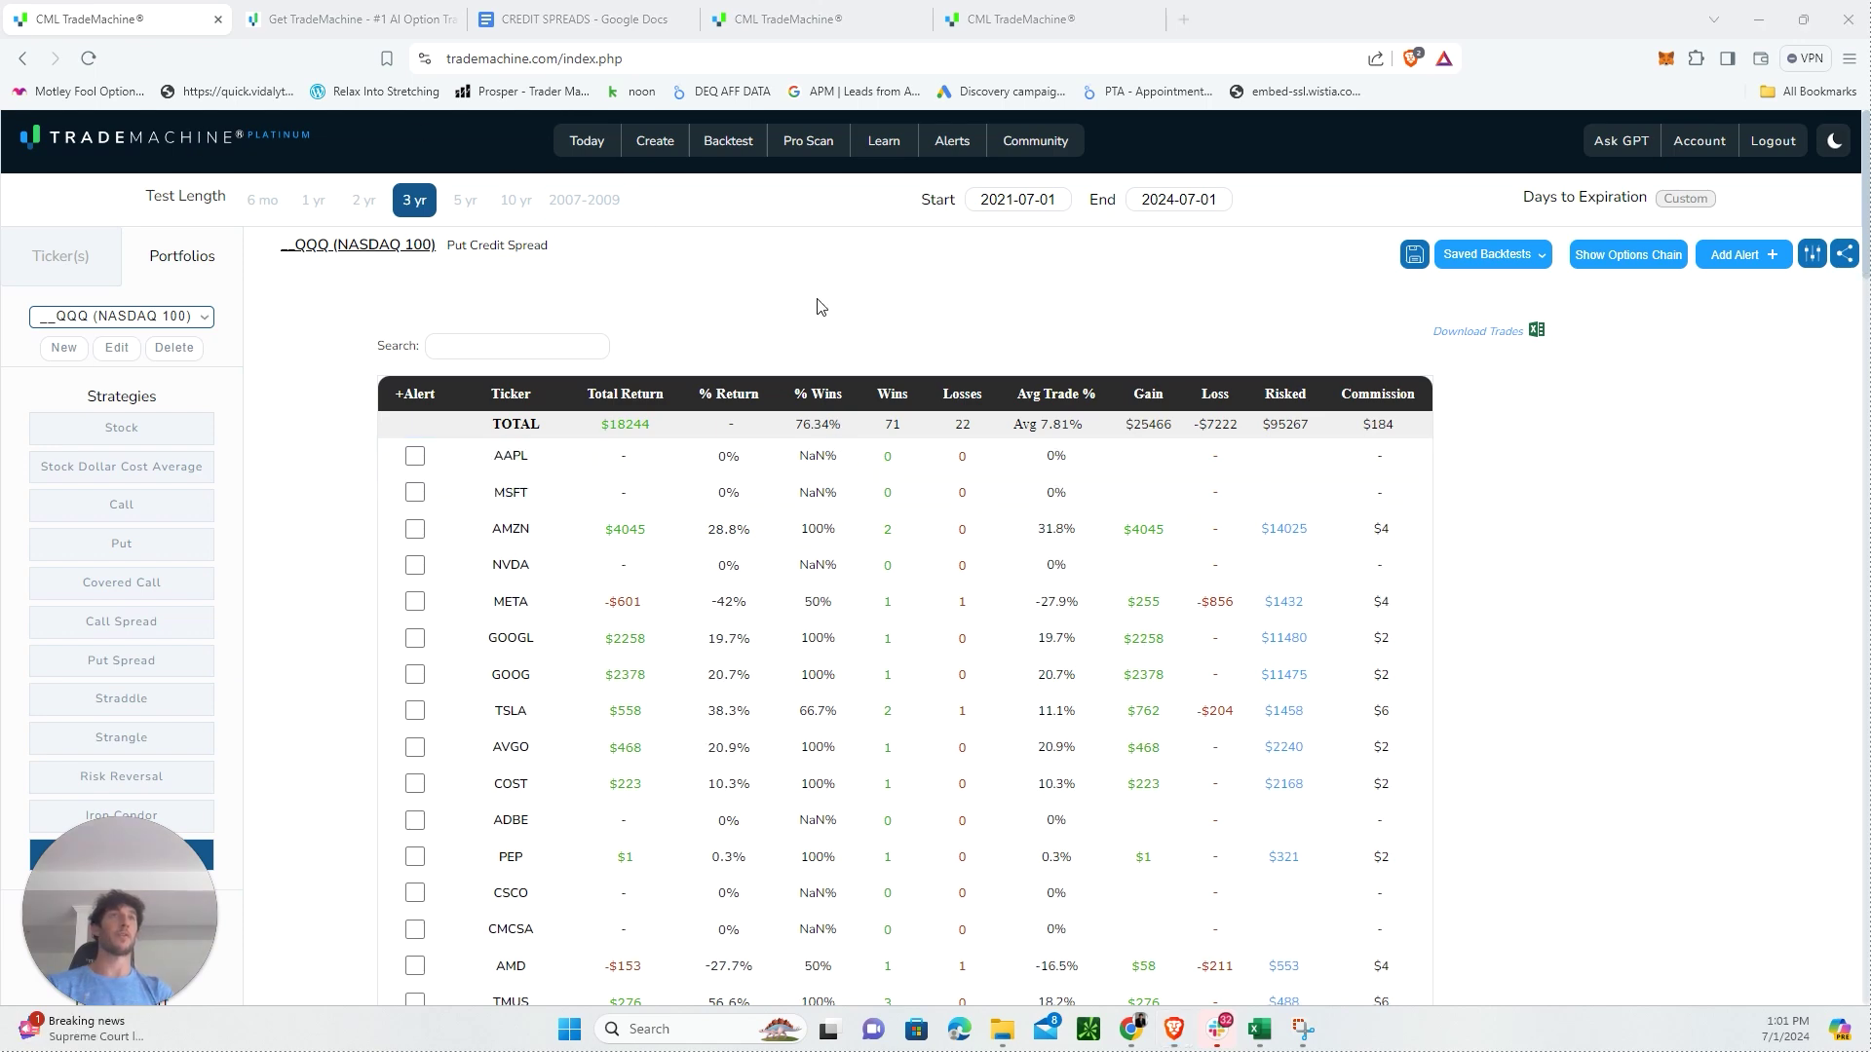
click(797, 16)
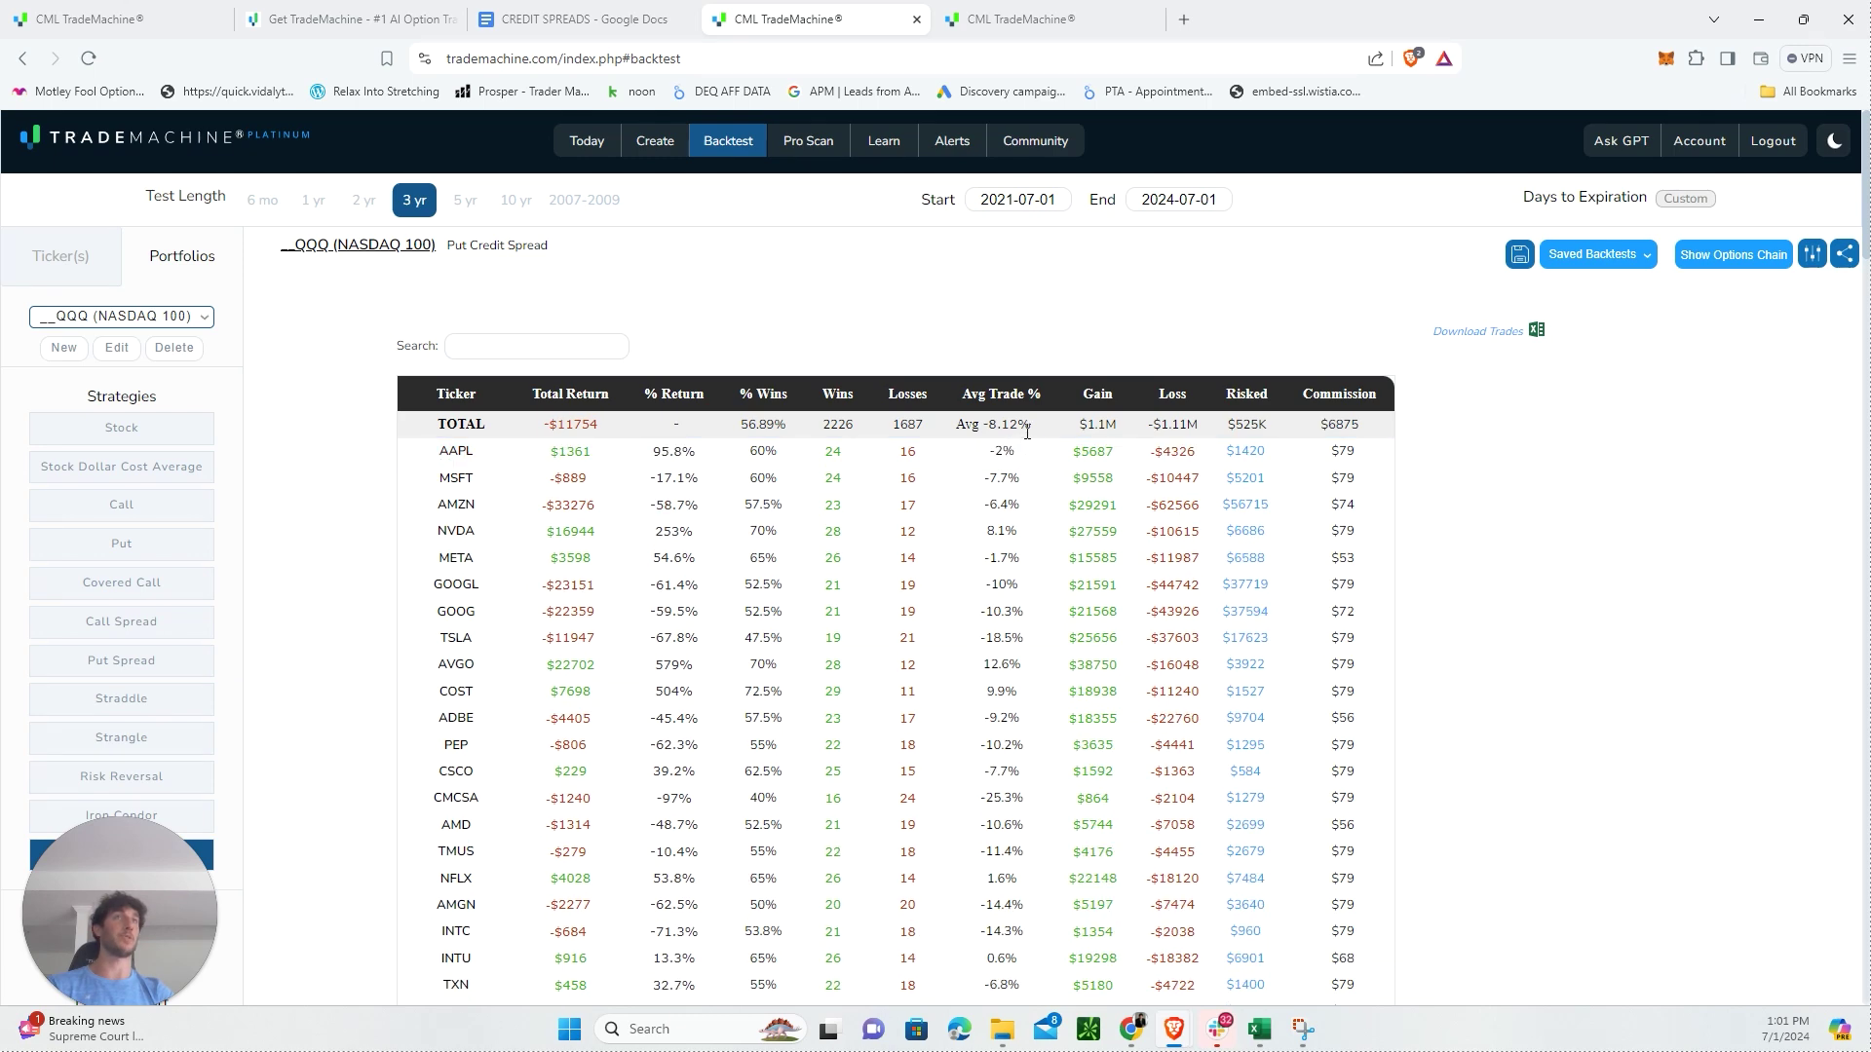
click(93, 19)
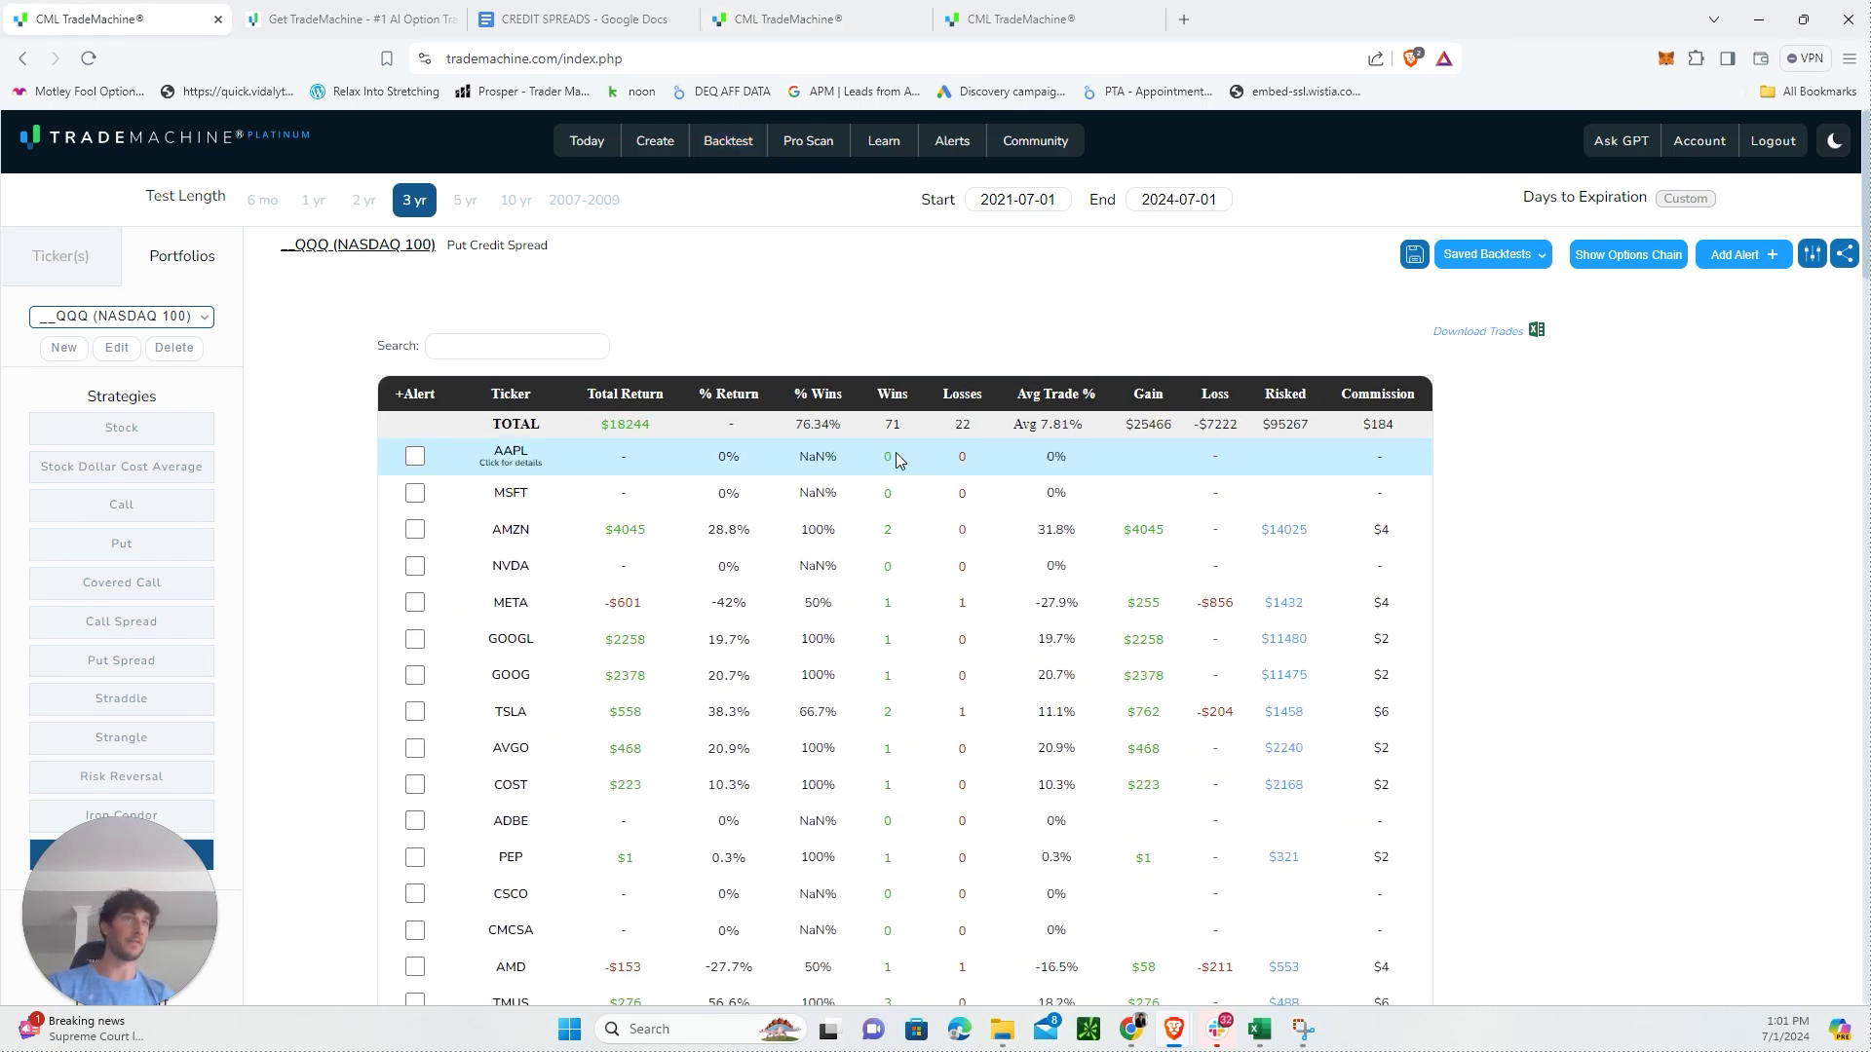
click(1069, 402)
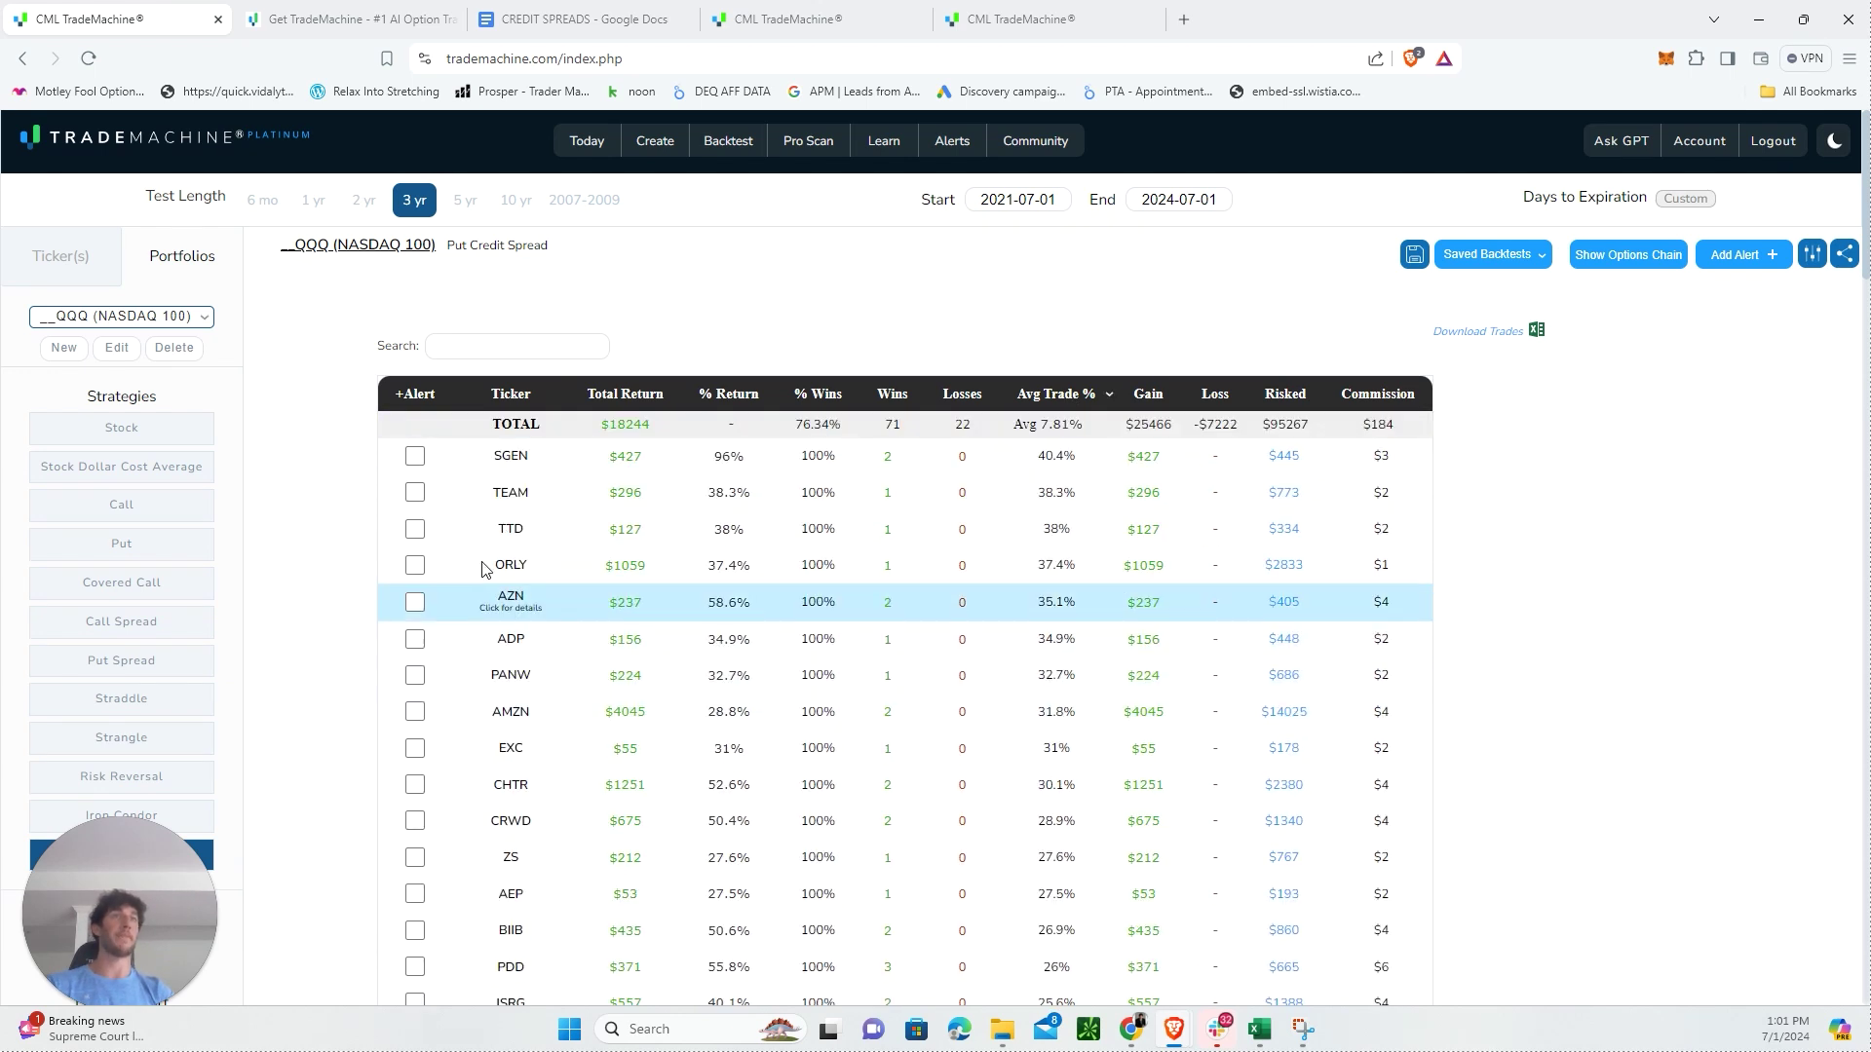
Step: Tick SGEN, TEAM, TTD, ORLY and AZN for alerts and close the ADP trade details
click(416, 456)
click(415, 492)
click(415, 529)
click(415, 565)
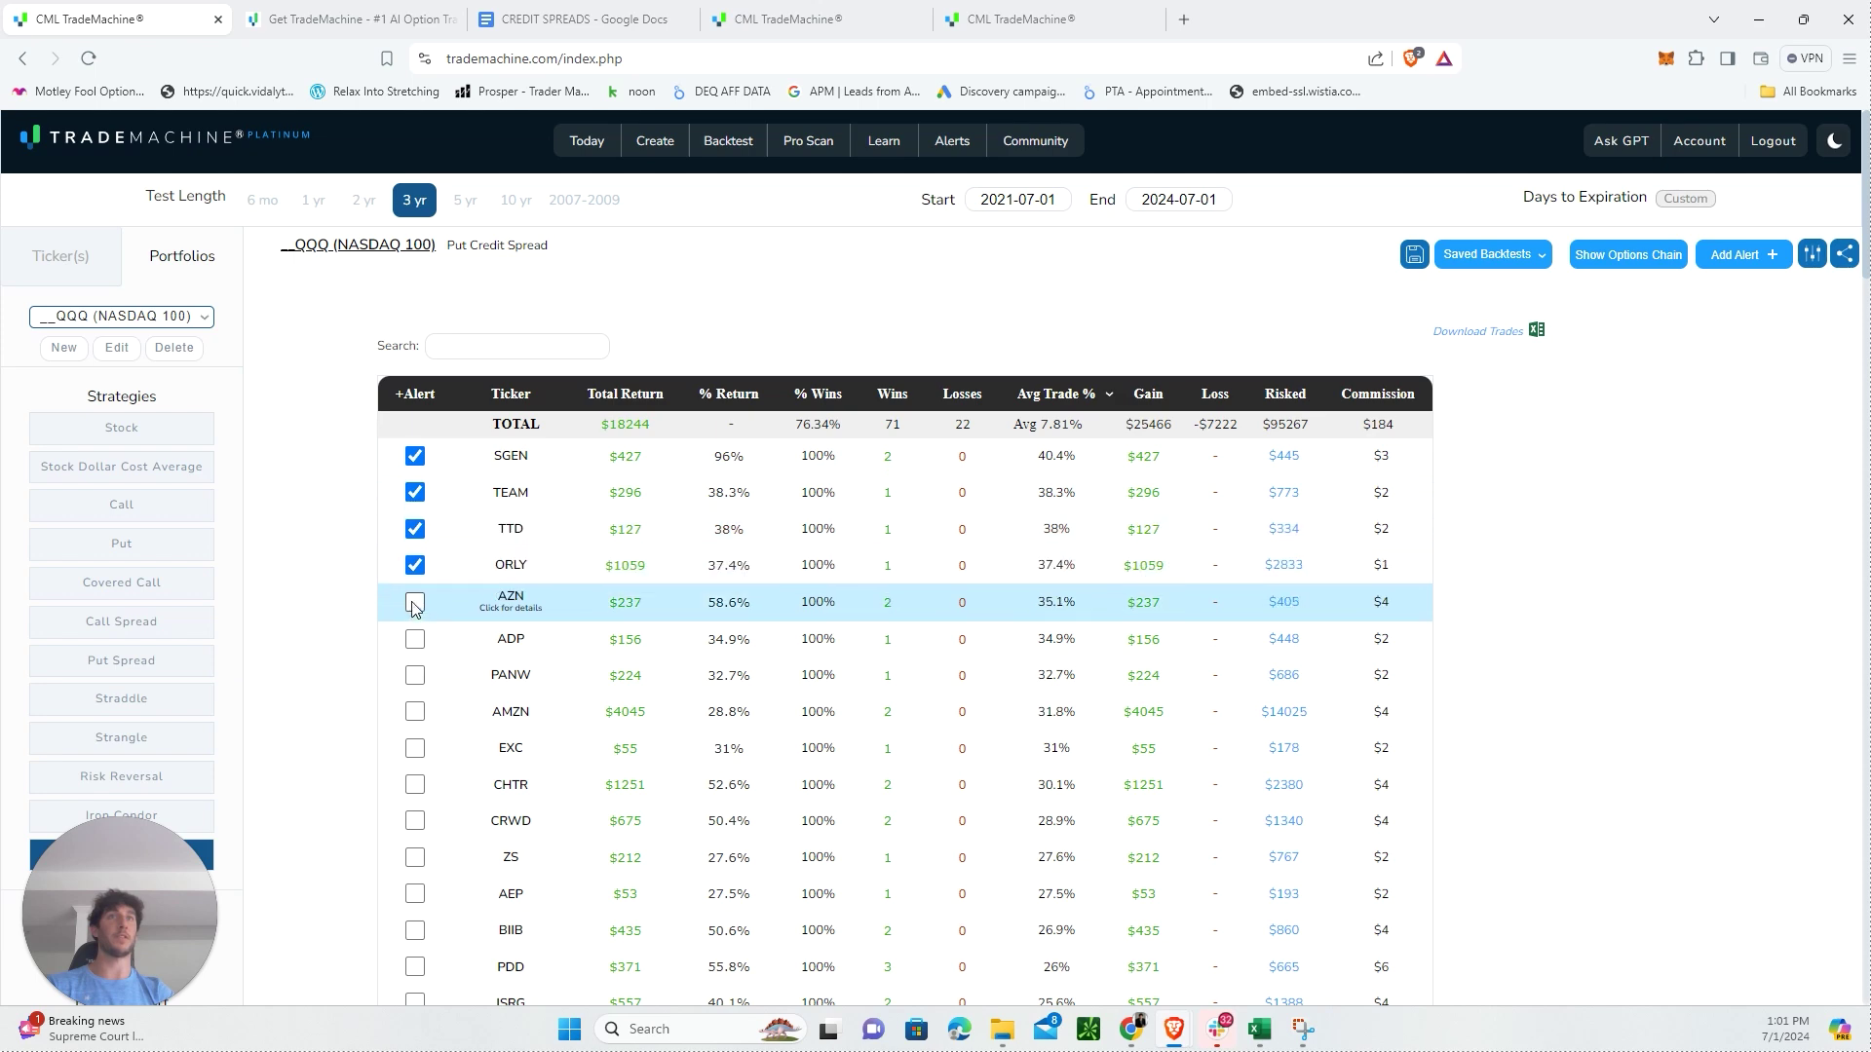
click(1049, 638)
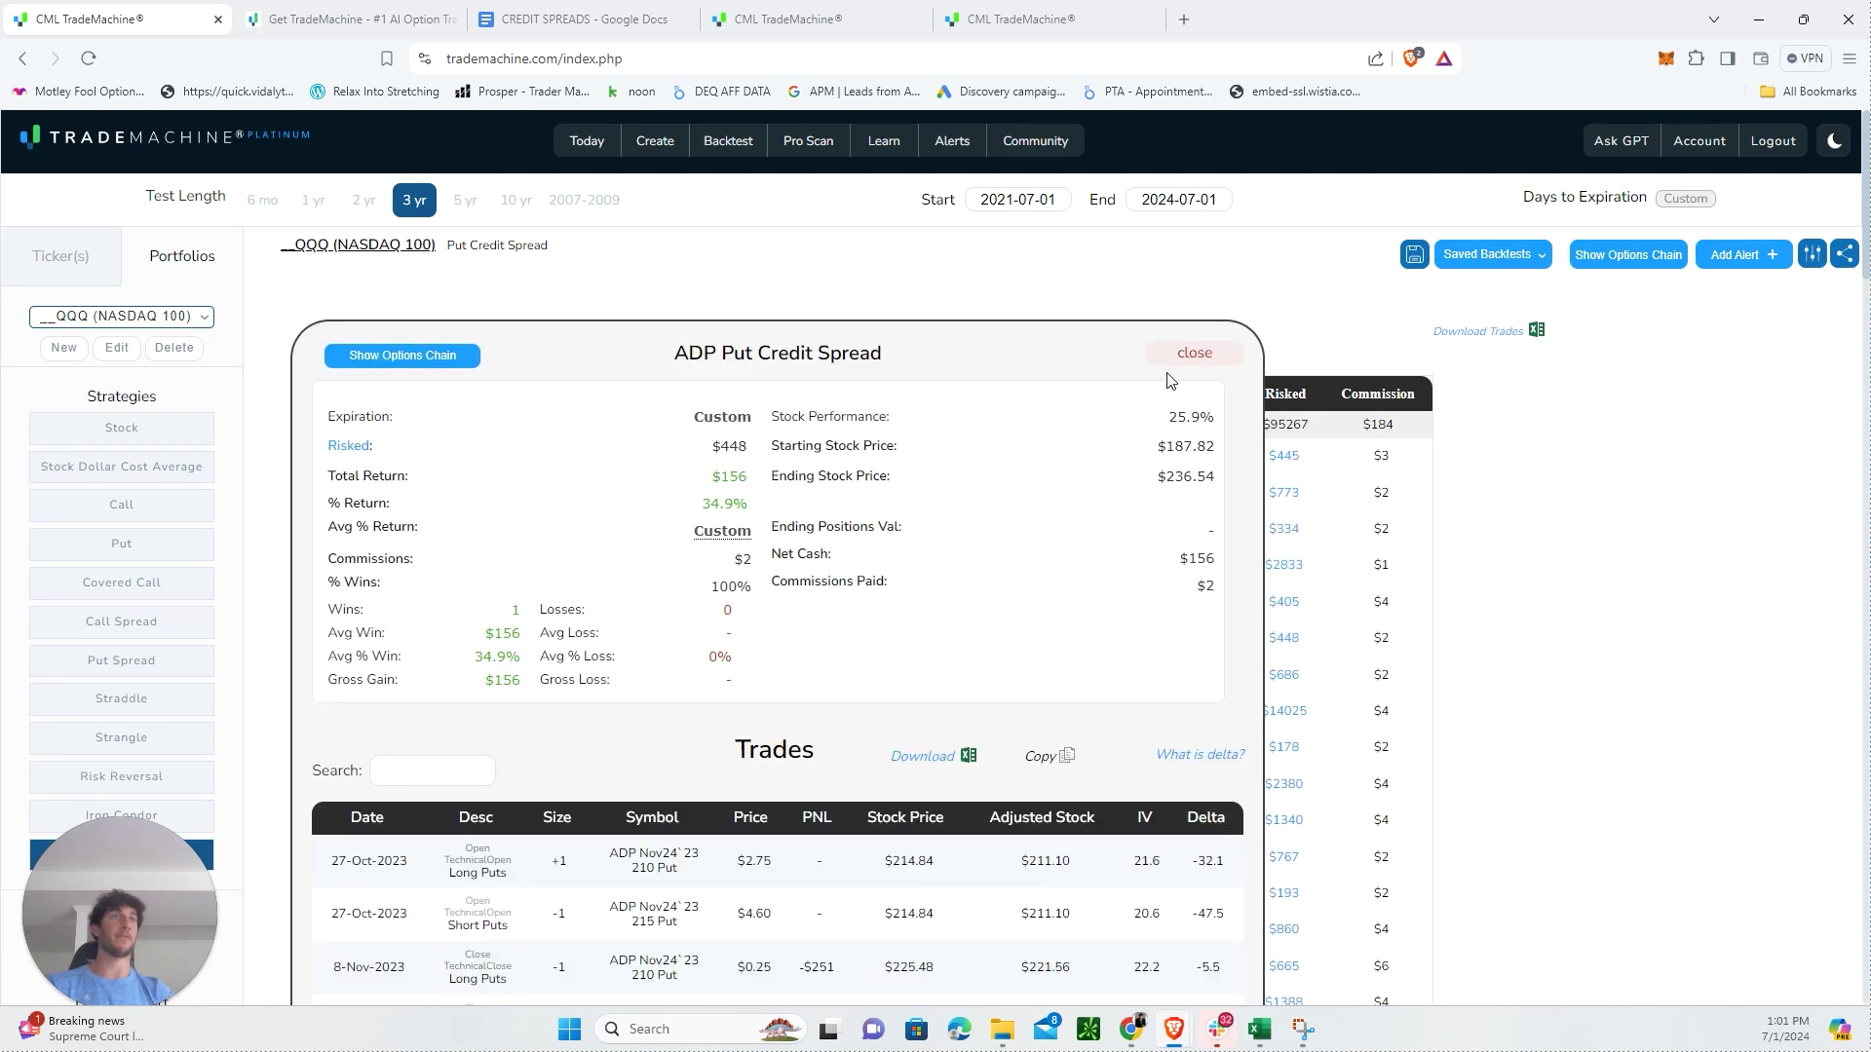
click(1198, 351)
Step: Scroll through the sorted results and bring up the portfolio list
scroll(991, 711, down, 1)
scroll(991, 710, down, 15)
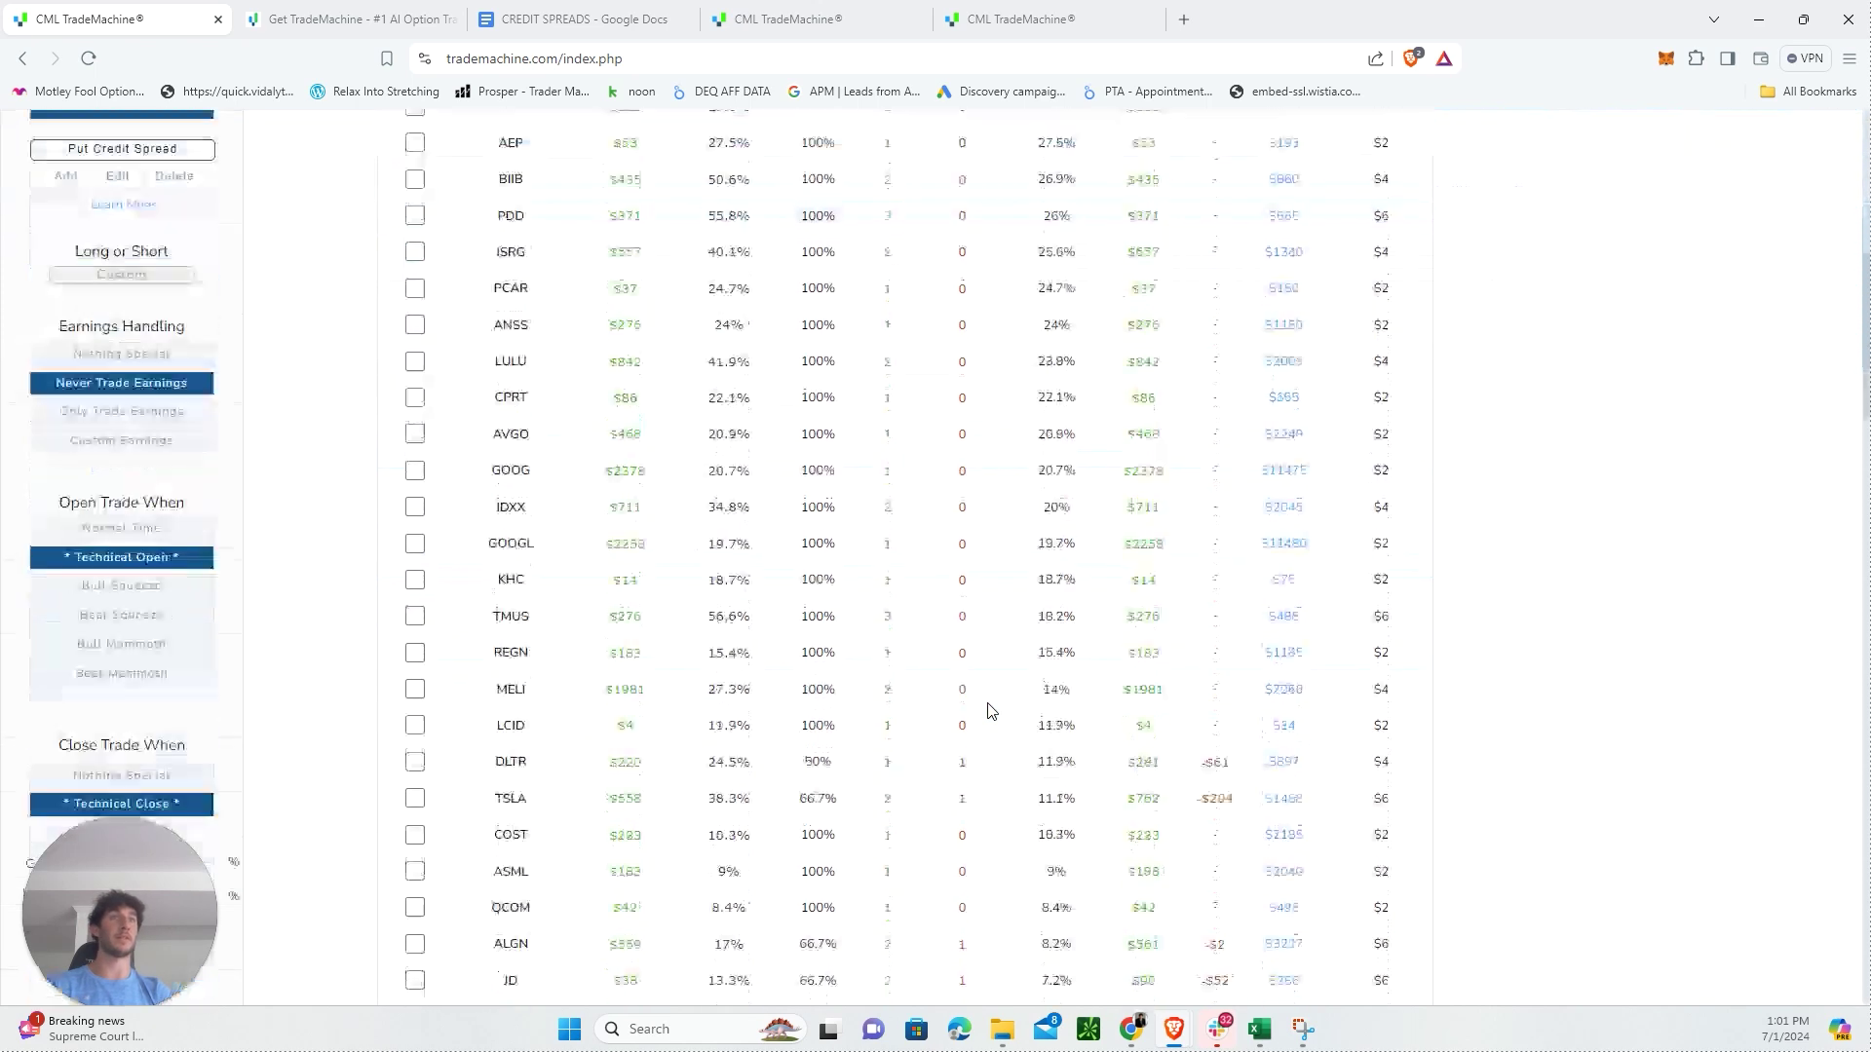
scroll(917, 679, down, 10)
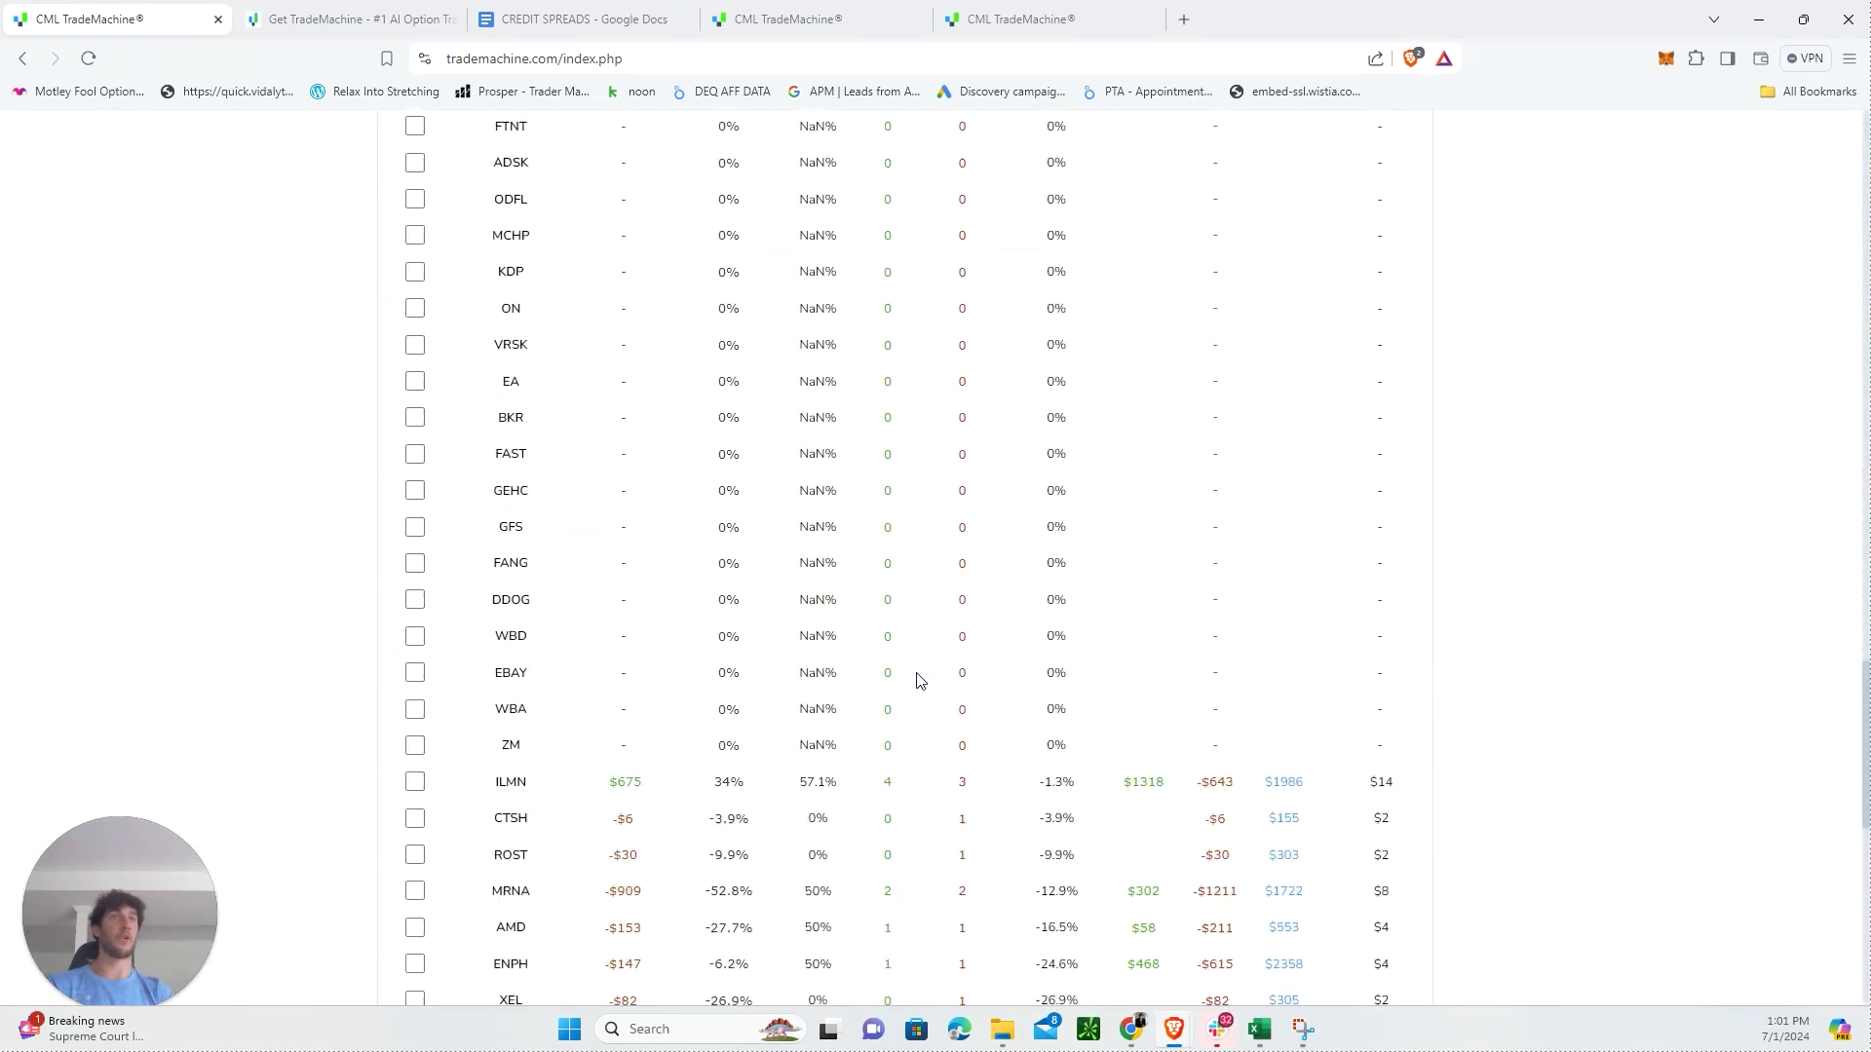
scroll(772, 631, up, 2)
scroll(773, 630, up, 20)
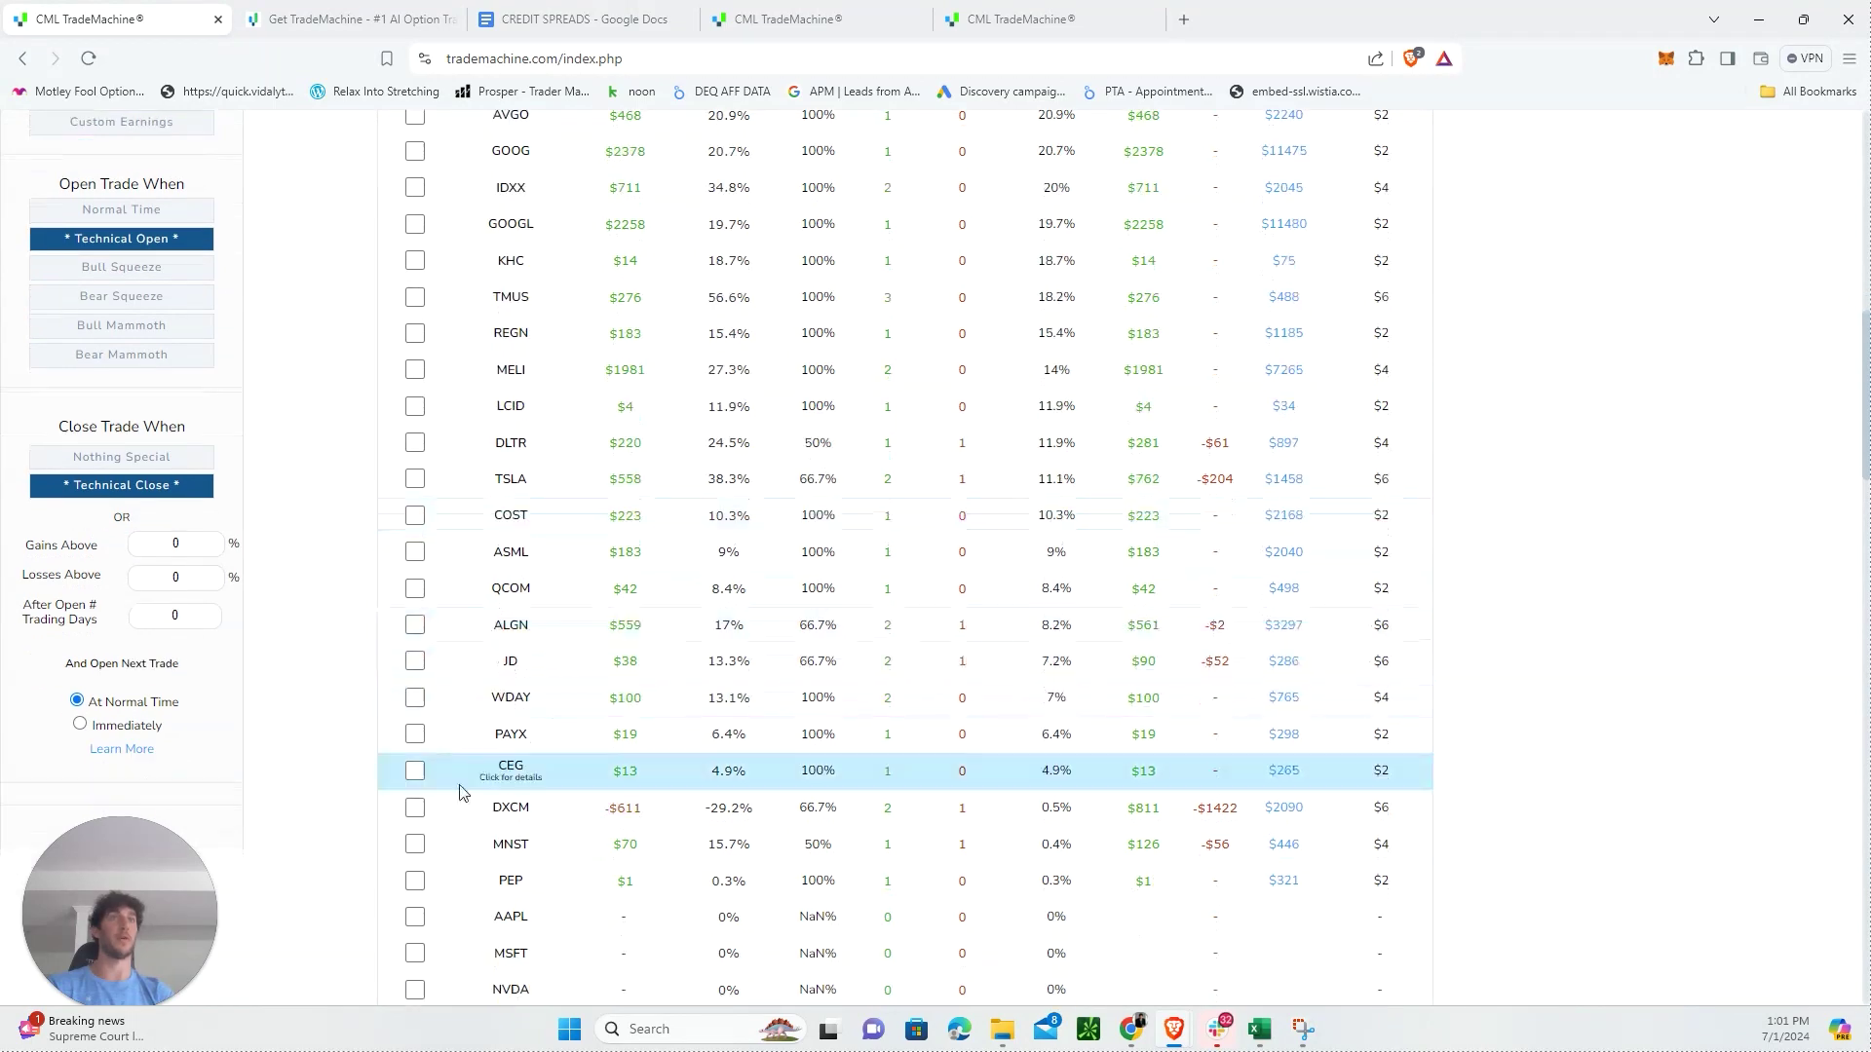
scroll(502, 458, up, 2)
scroll(1087, 819, up, 8)
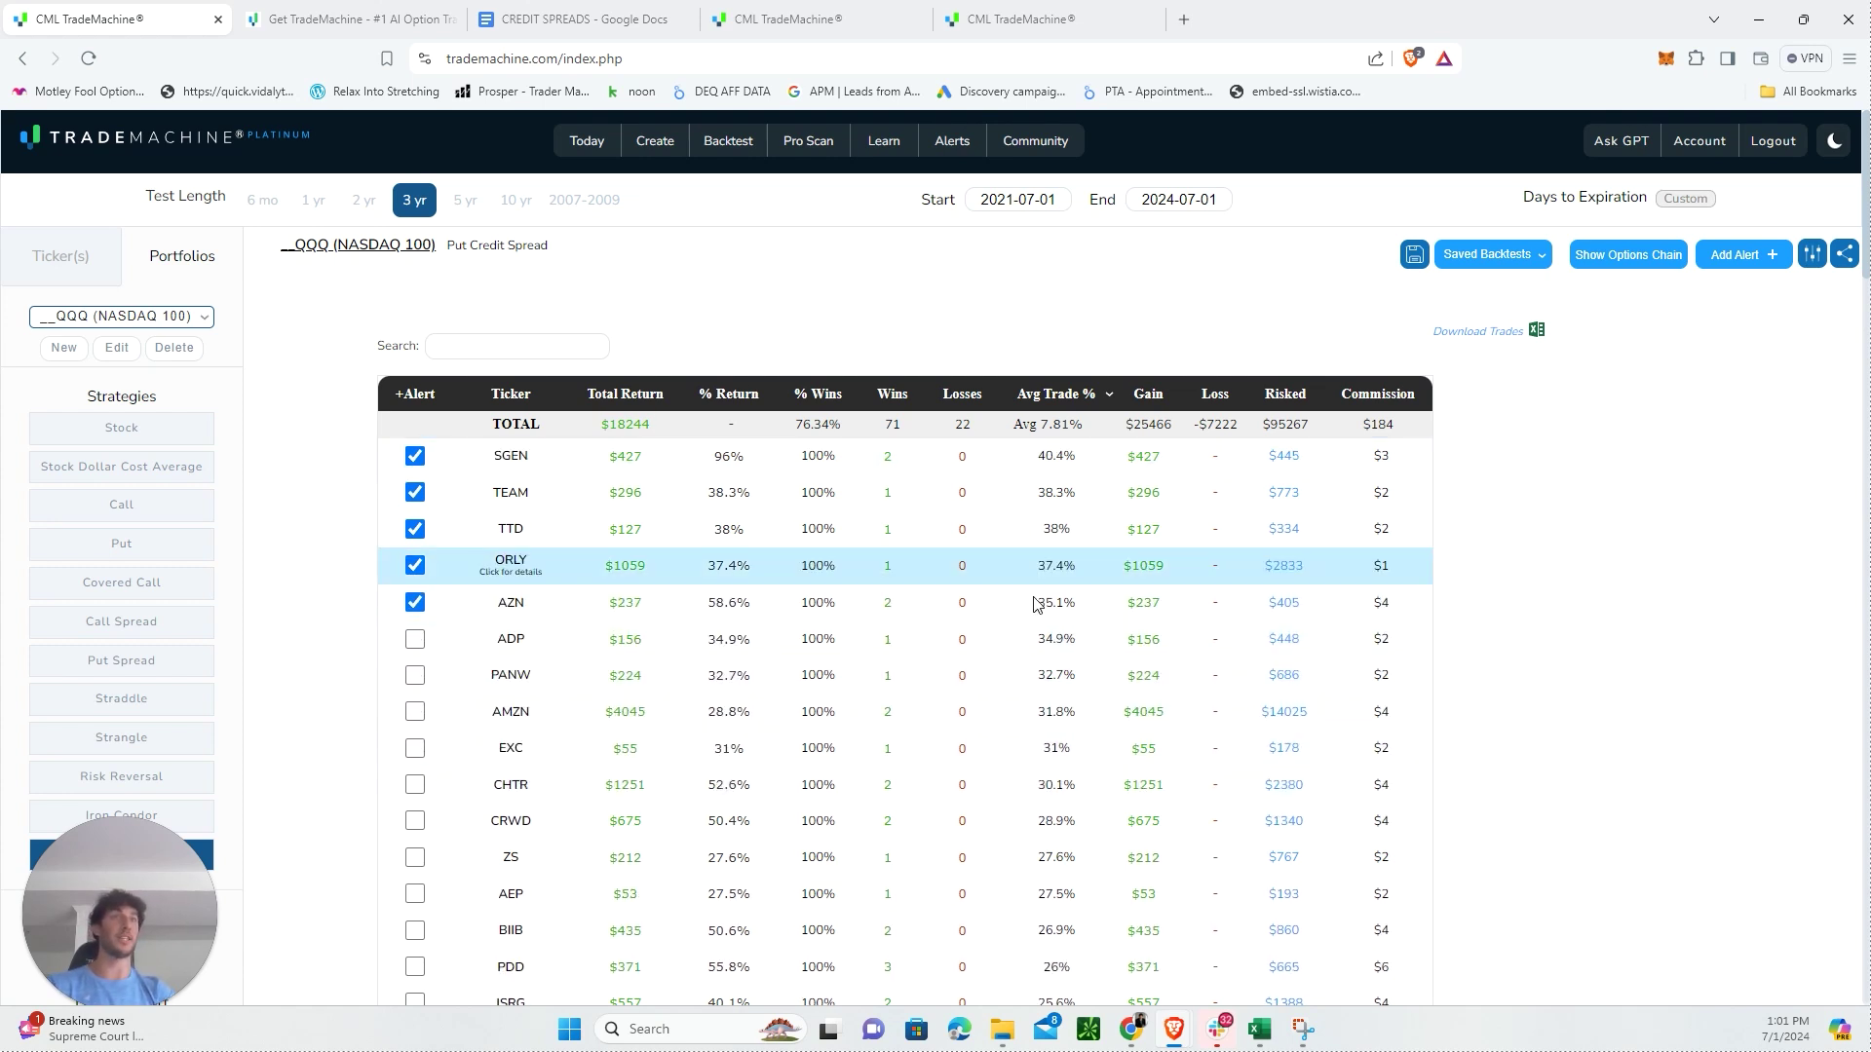
click(205, 316)
Step: Load the Credit Spread Test portfolio, compare with the QQQ and landing tabs, then tick SGEN
click(125, 581)
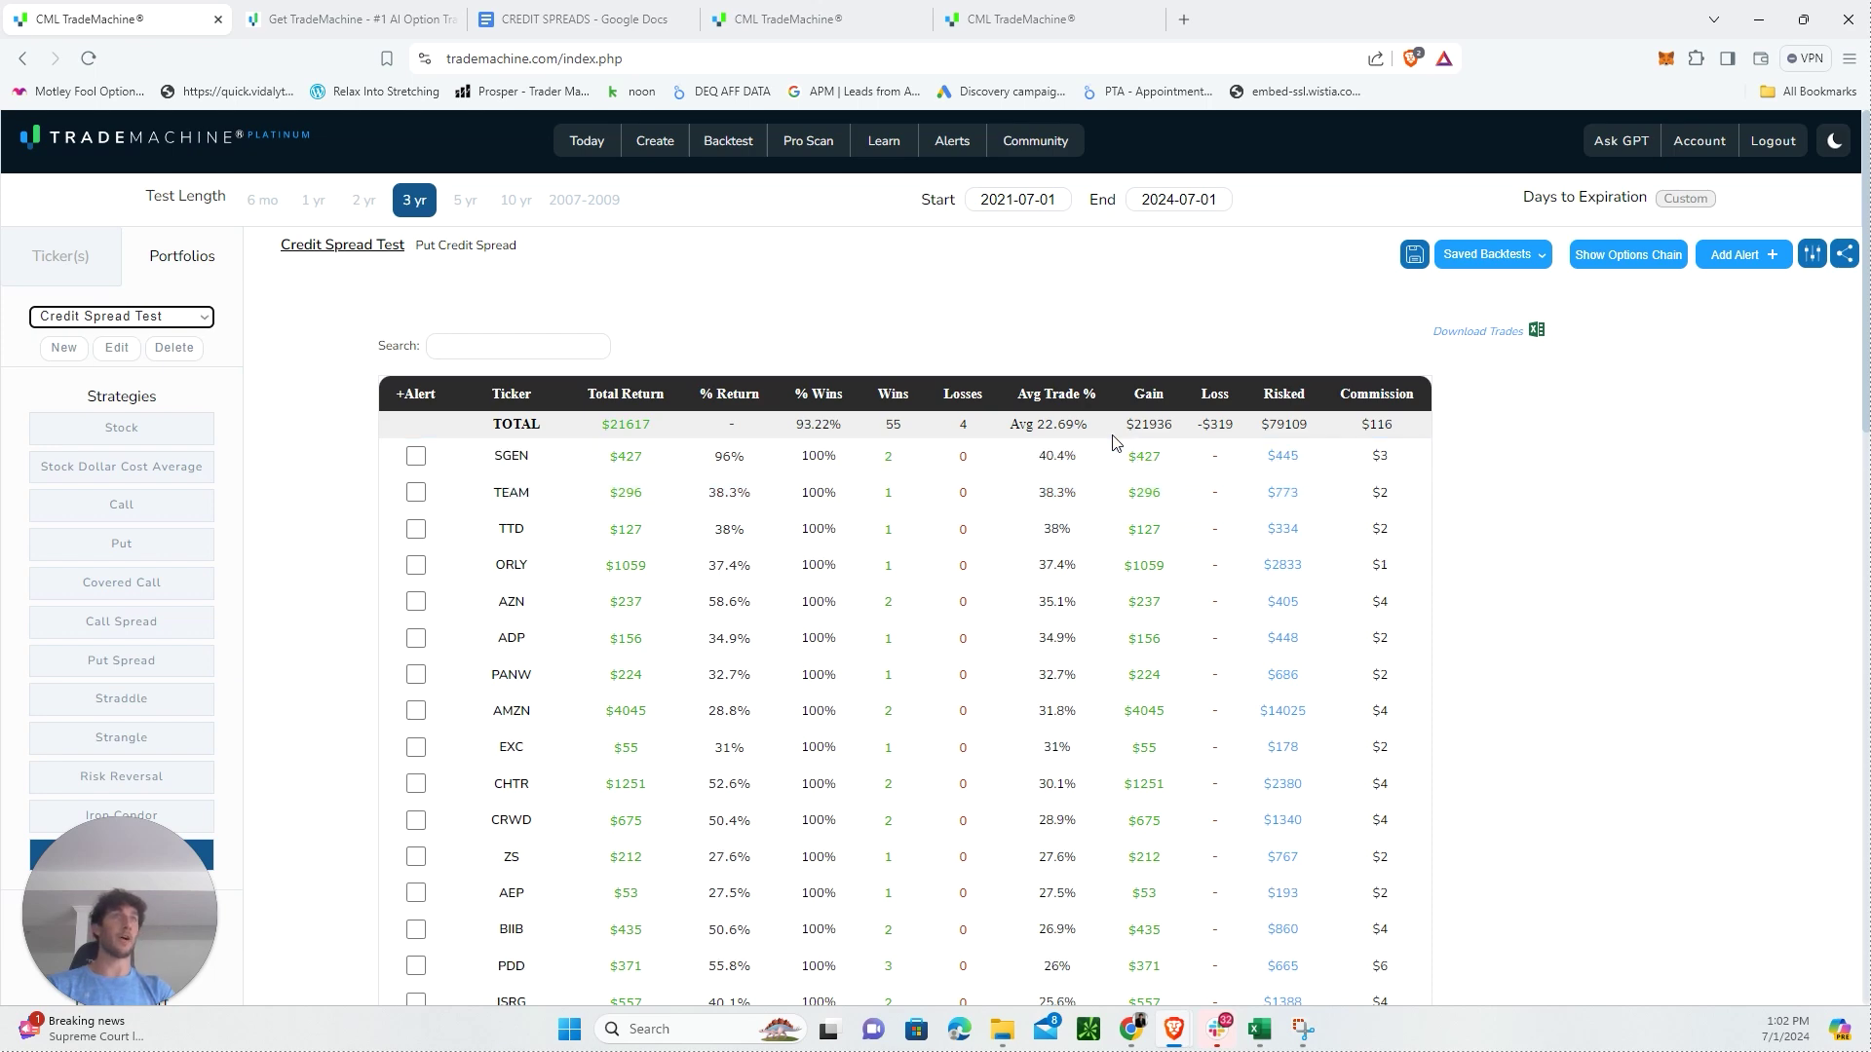
click(794, 19)
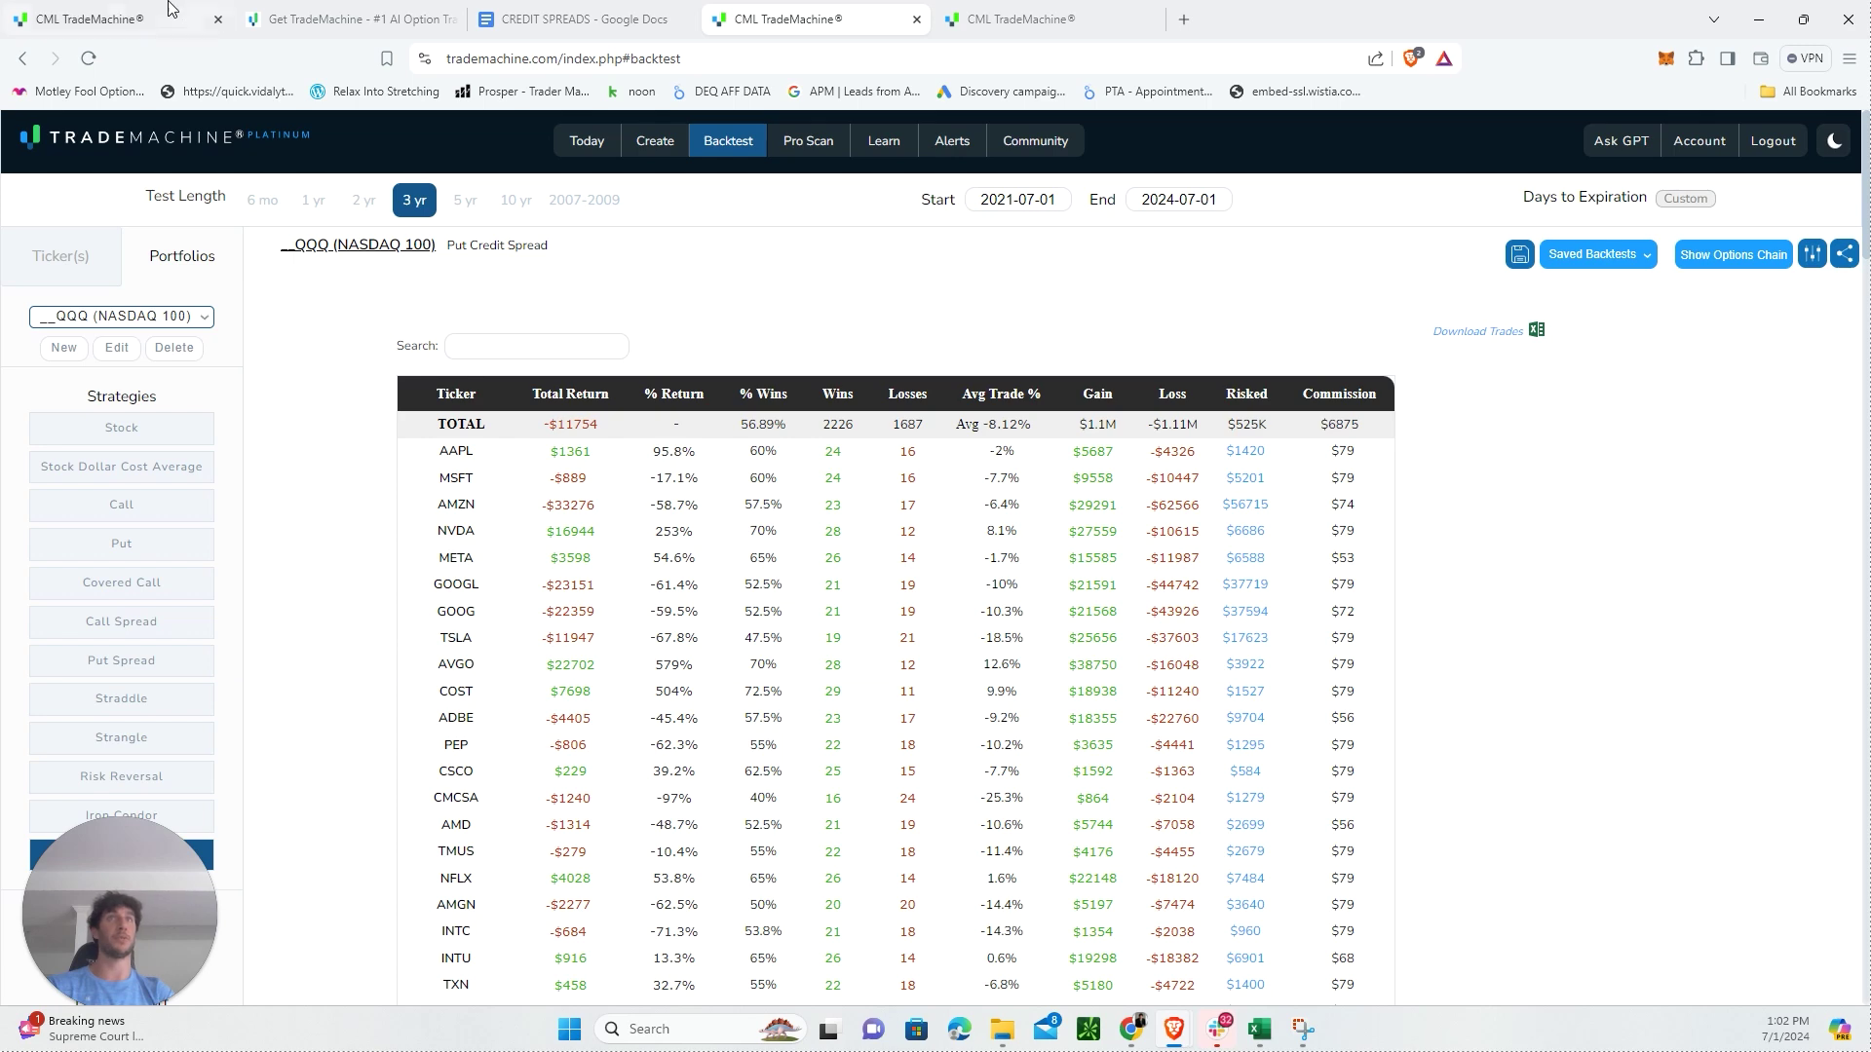
click(343, 17)
click(151, 11)
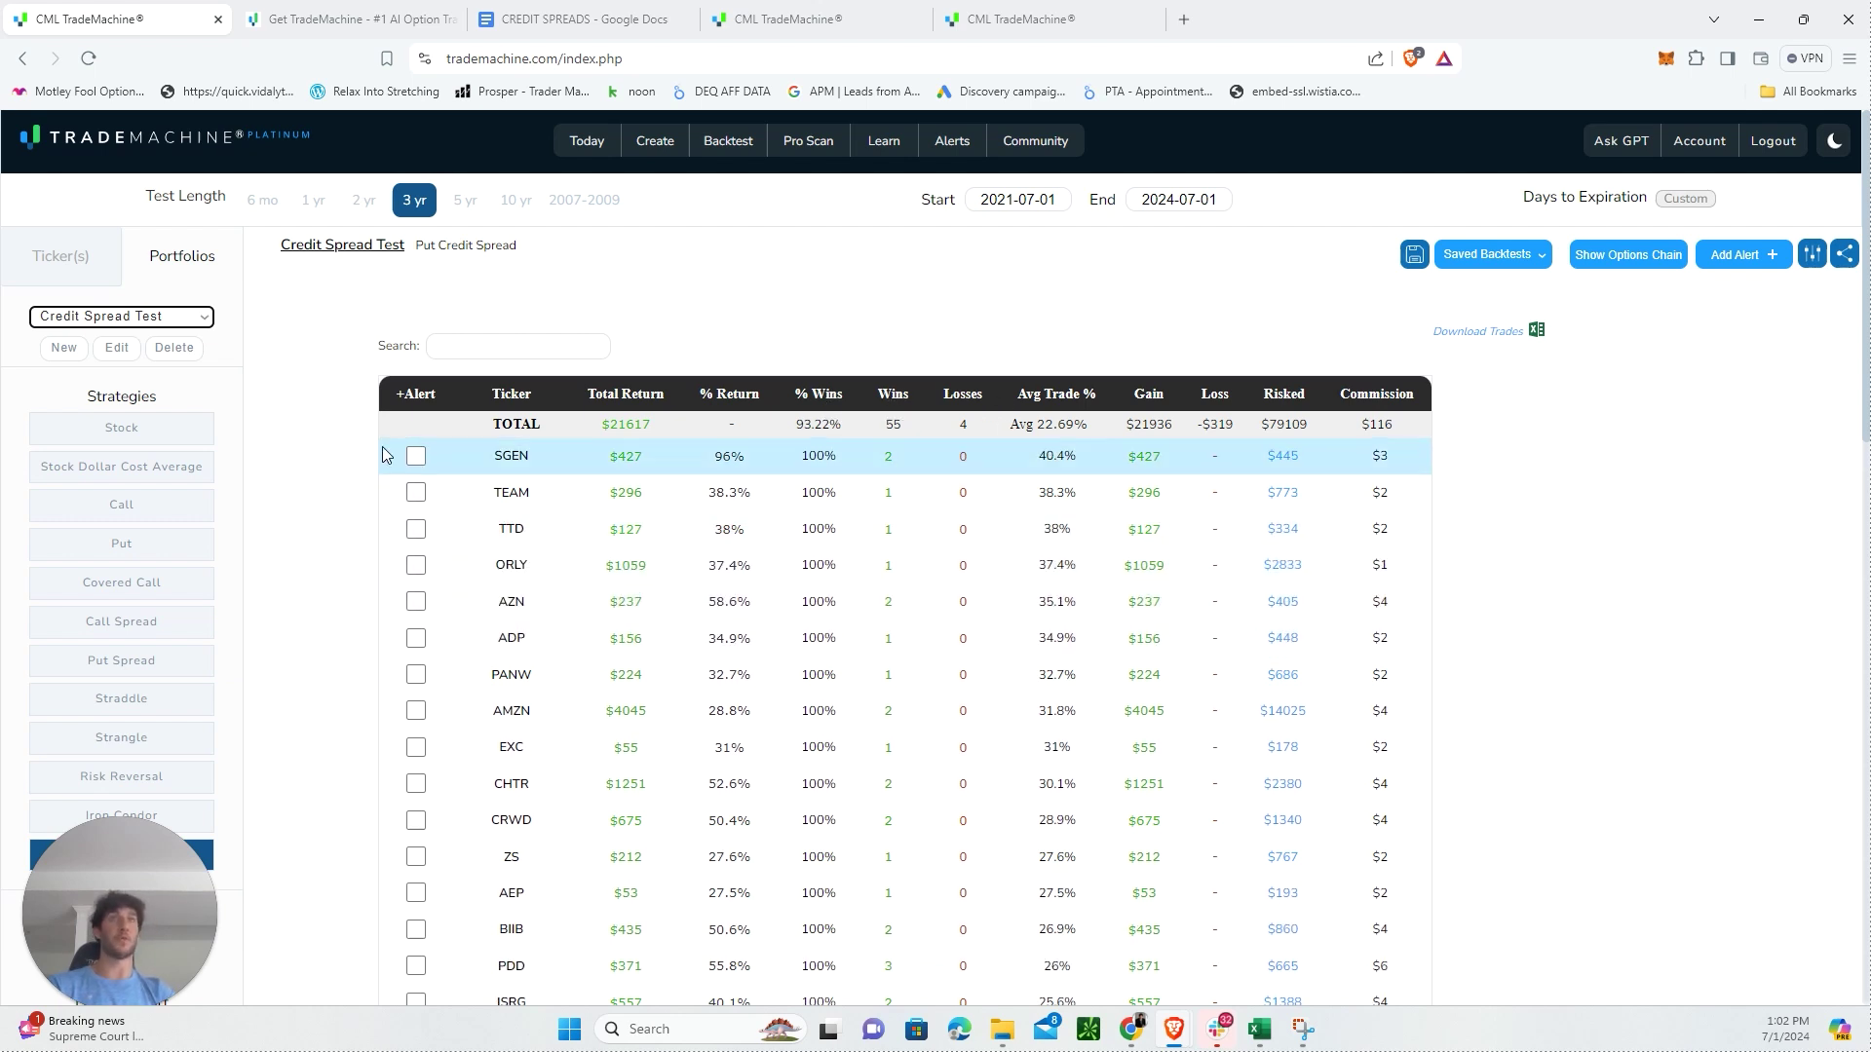
click(416, 456)
Step: Tick TEAM, TTD, ORLY and AZN for alerts and dismiss the ADP trade details
click(416, 492)
click(416, 529)
click(416, 566)
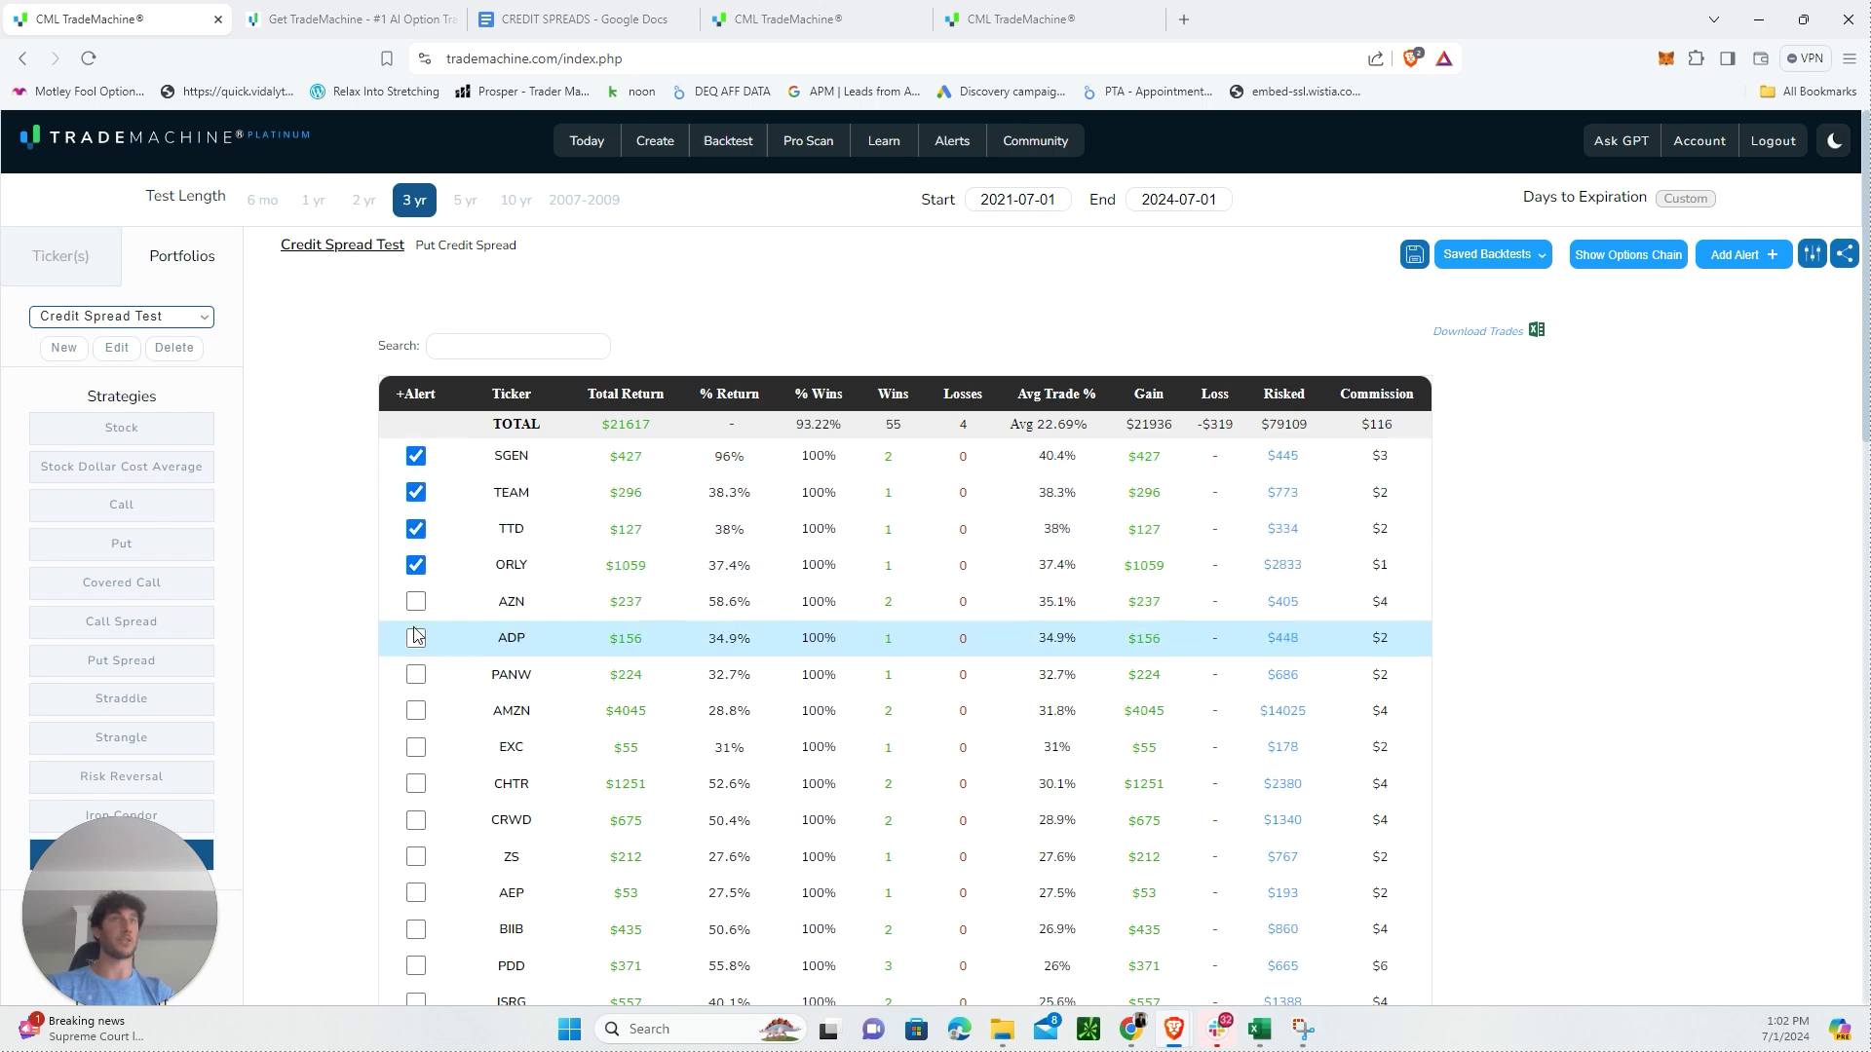
click(416, 603)
click(416, 638)
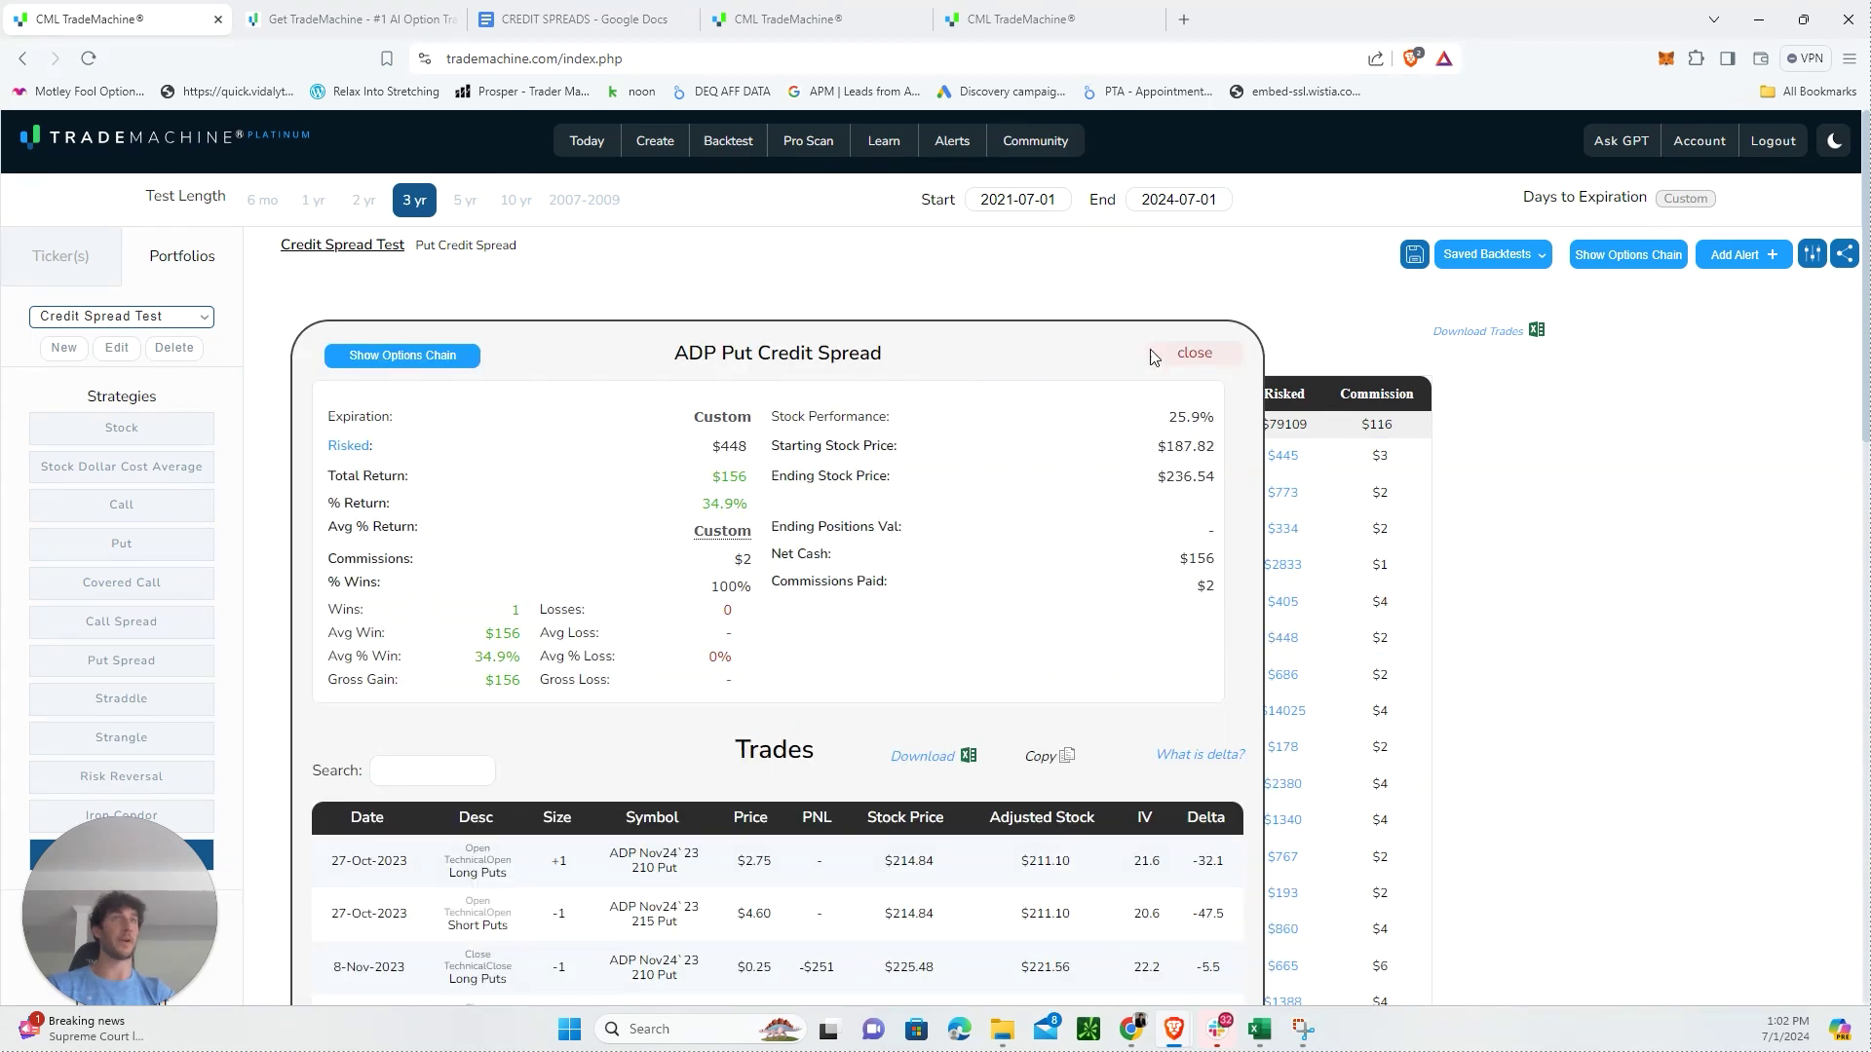
click(1188, 353)
scroll(462, 711, down, 10)
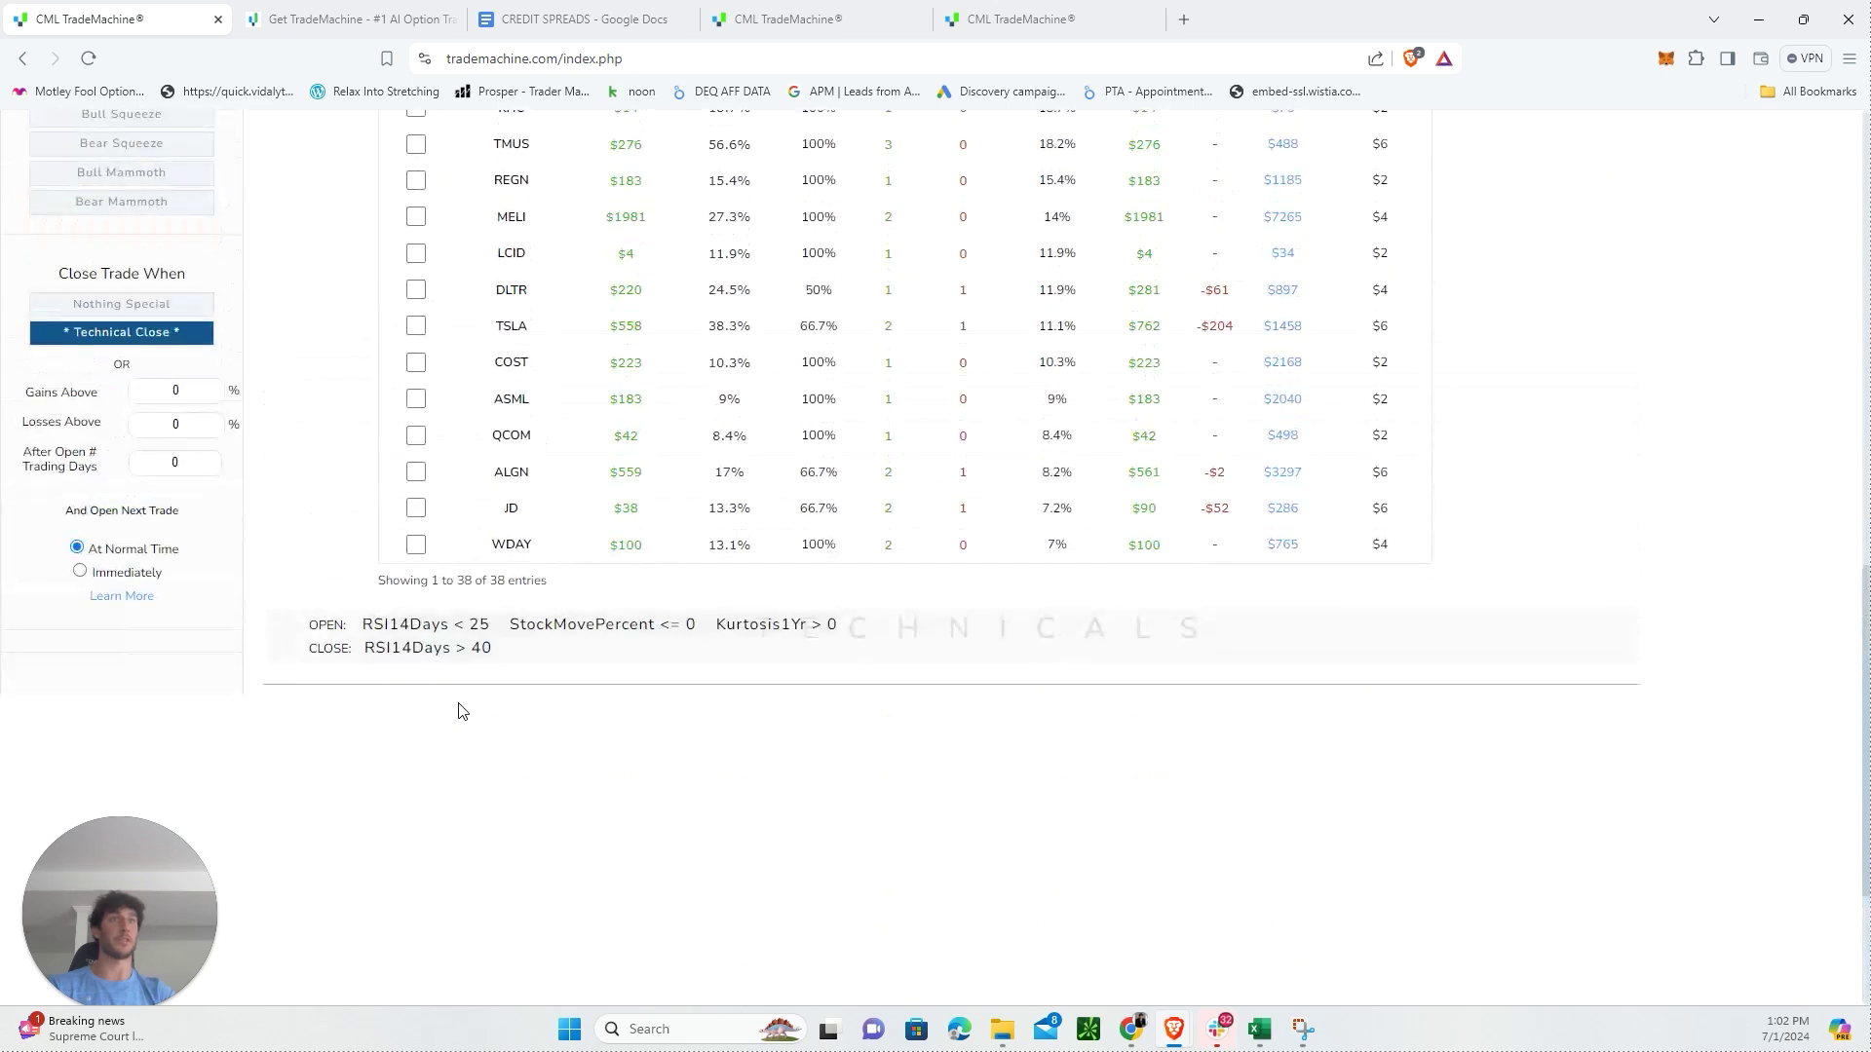
scroll(462, 712, up, 10)
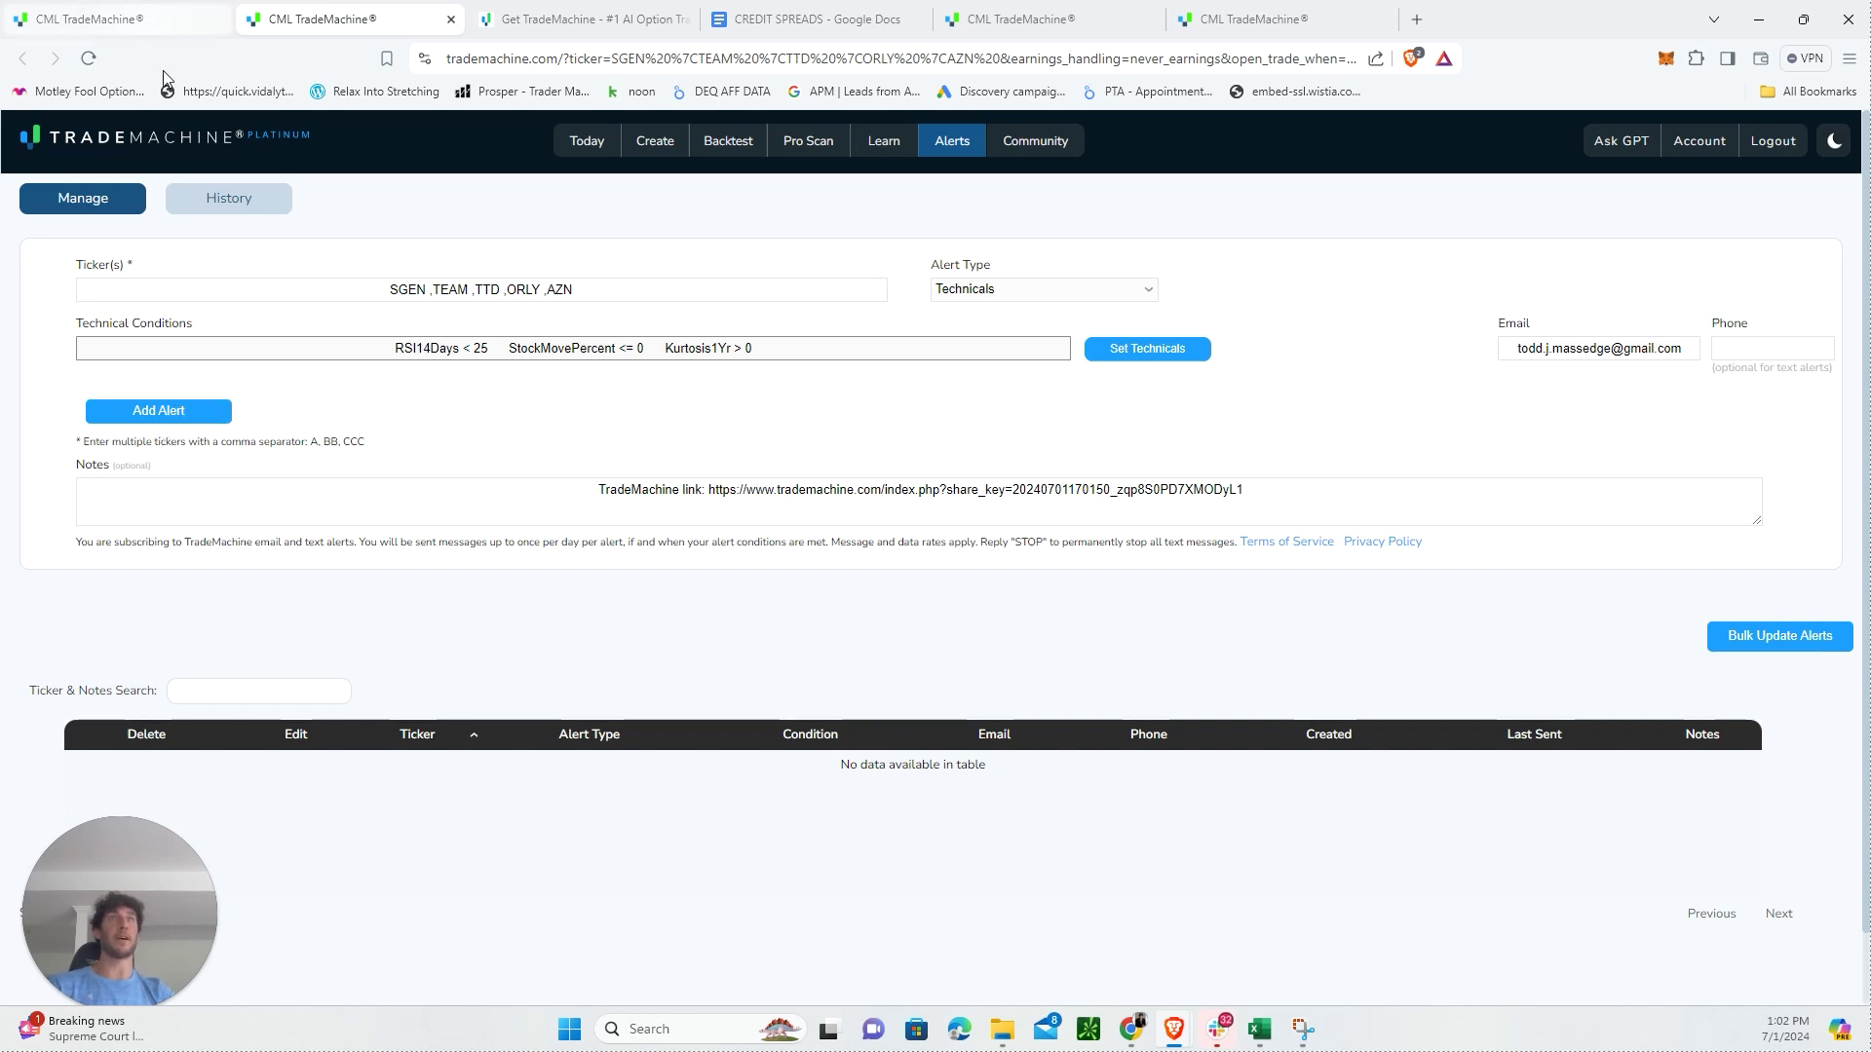
Step: Go back to the first CML TradeMachine tab showing the Credit Spread Test results
click(107, 19)
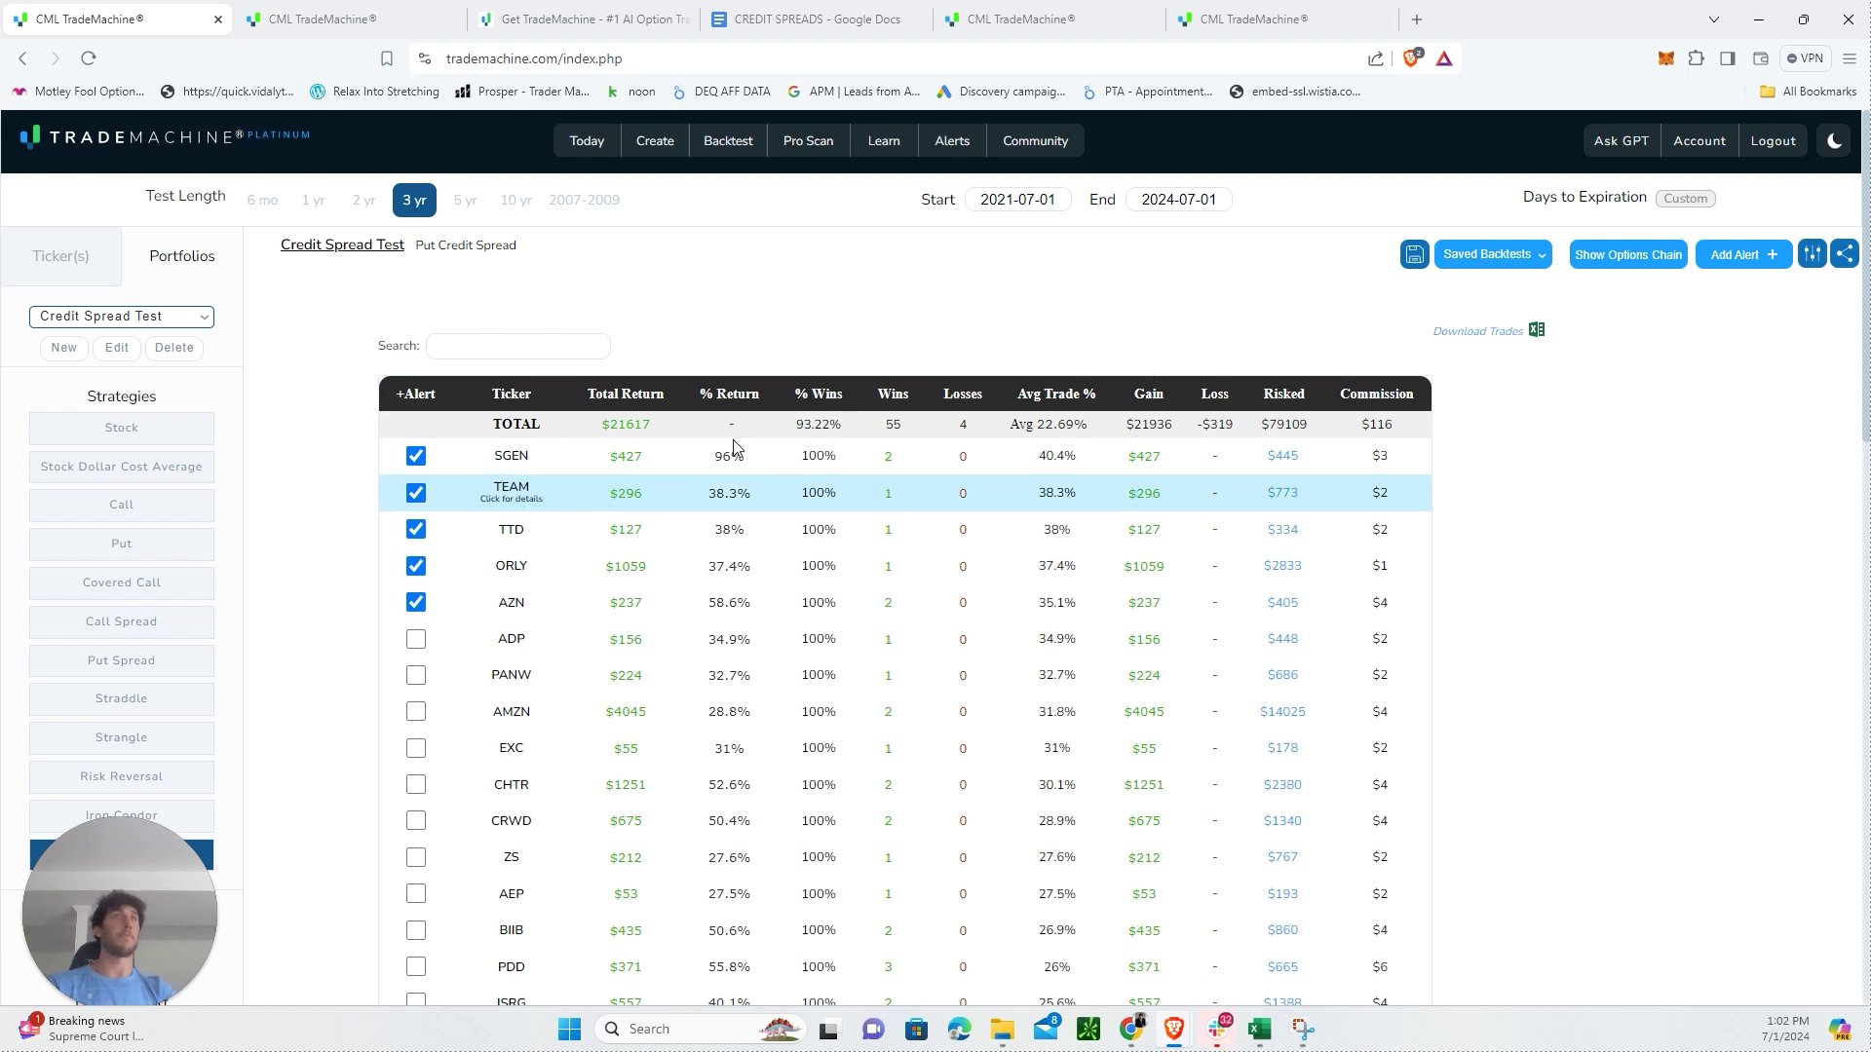
Step: Highlight the TOTAL row from 93.22% wins to 22.69% average trade, briefly visiting the landing page
drag(791, 425, 1043, 487)
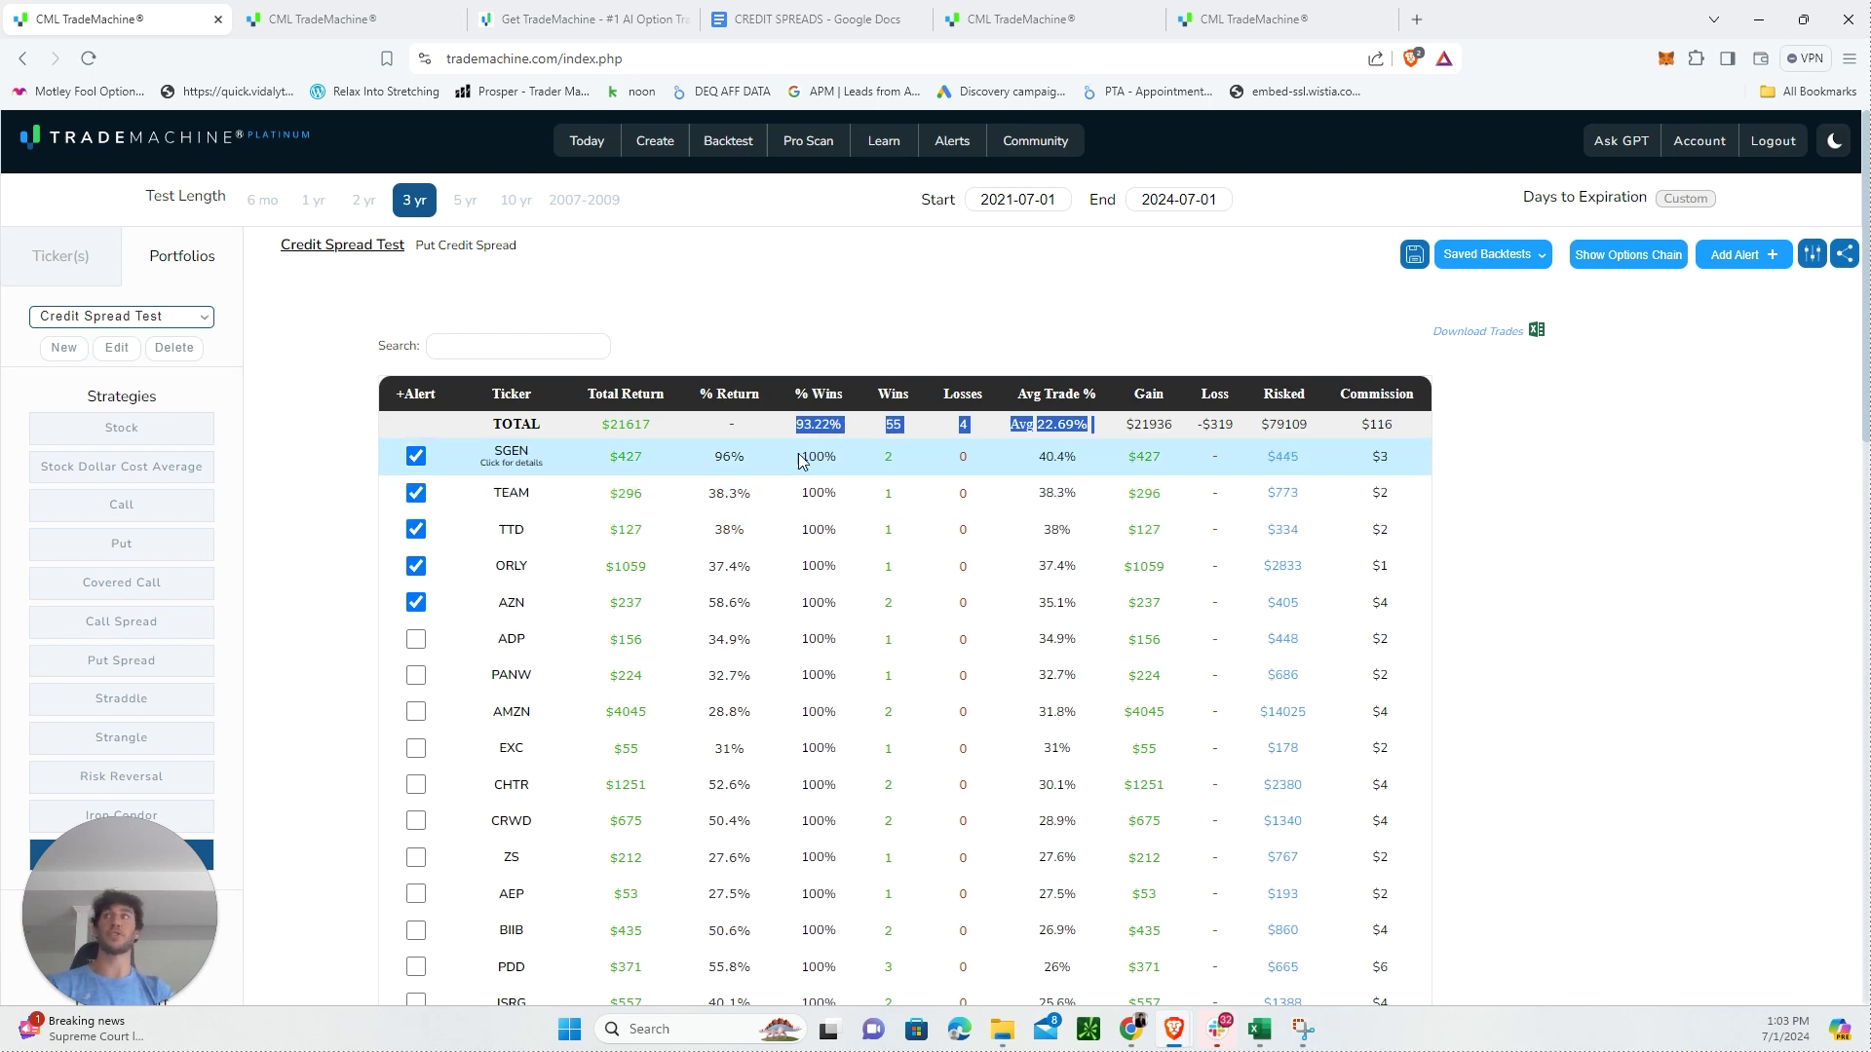
click(604, 20)
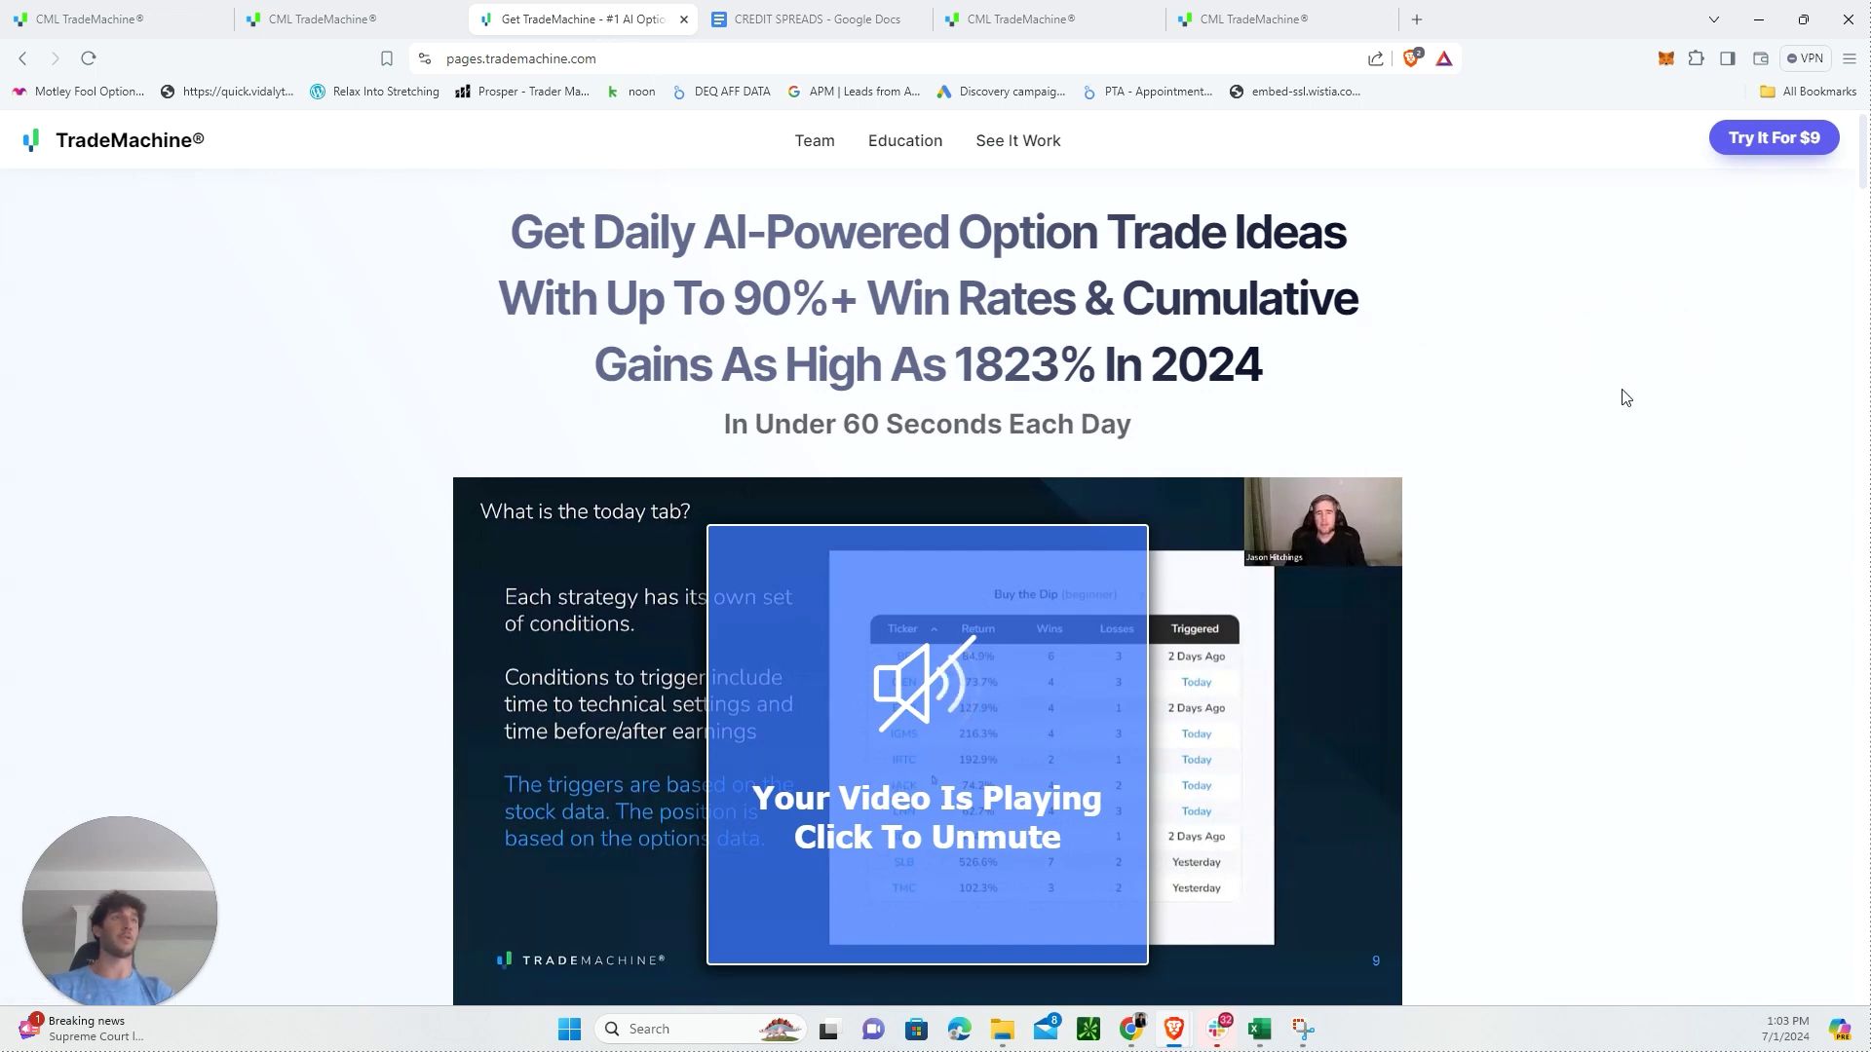
scroll(1647, 492, down, 2)
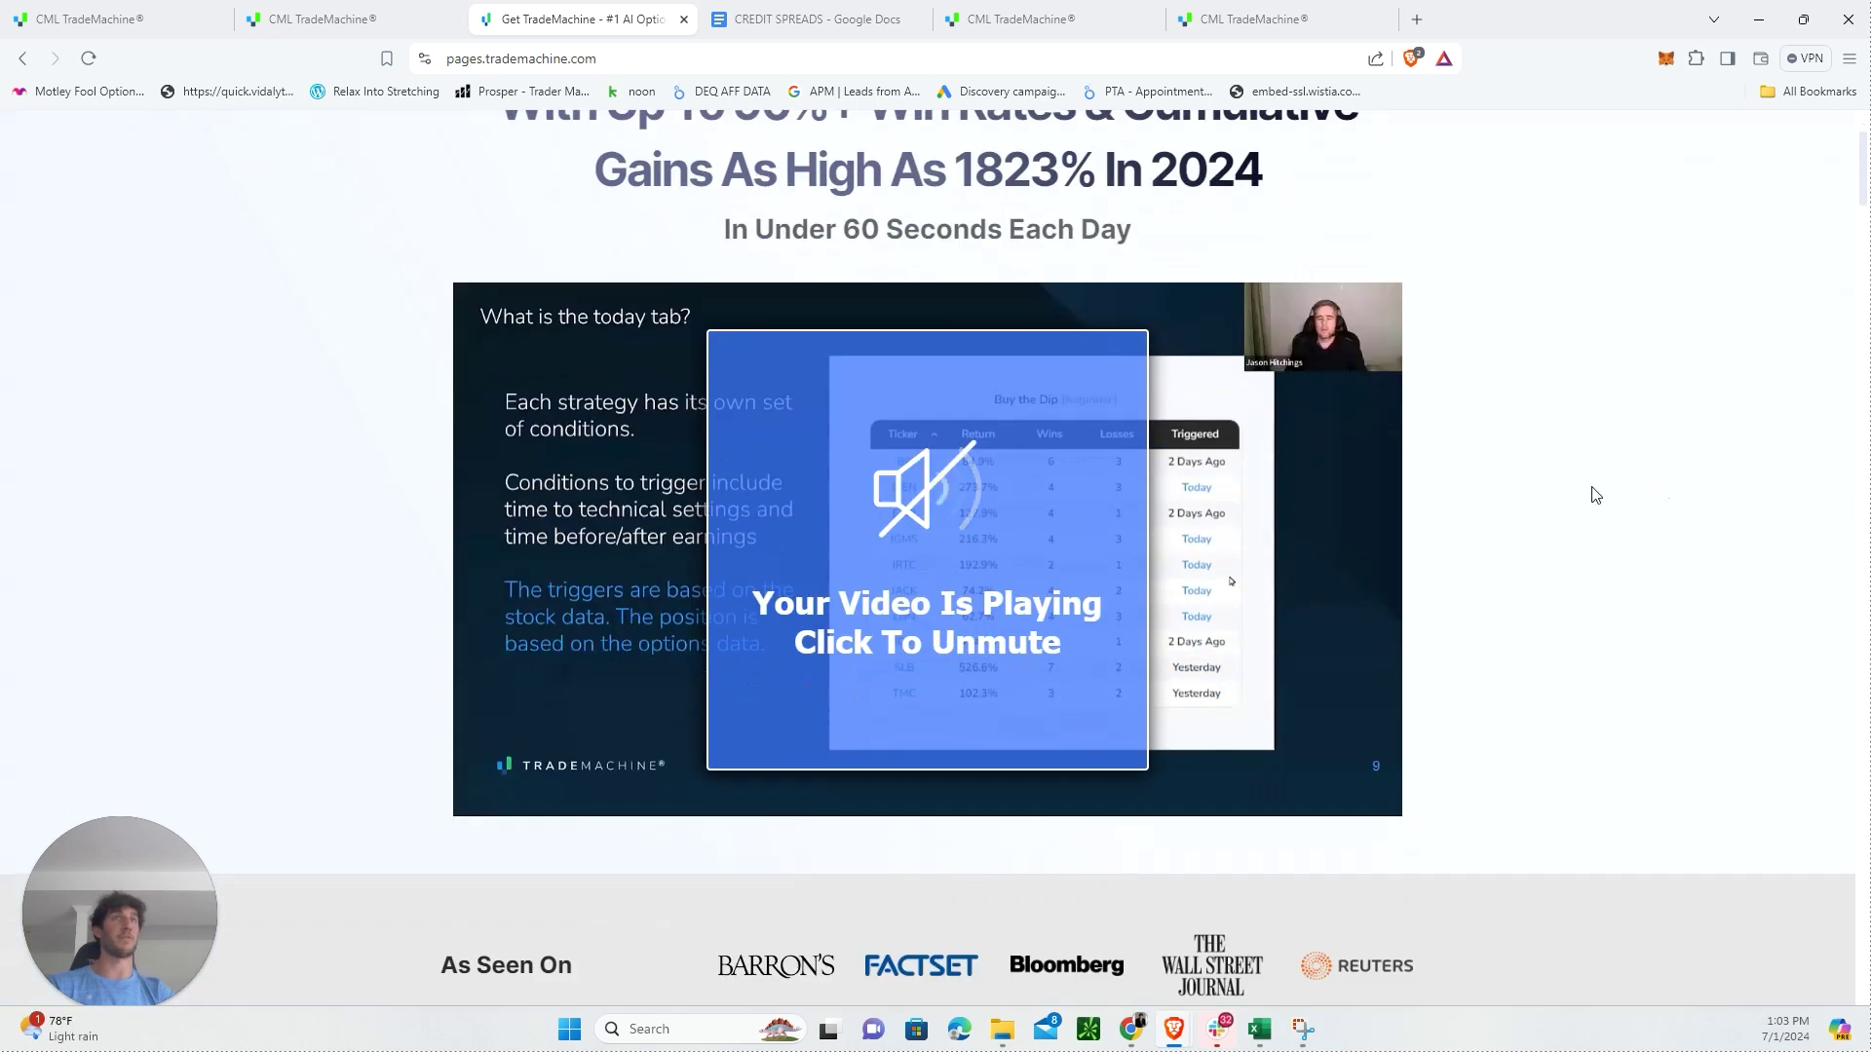
click(135, 26)
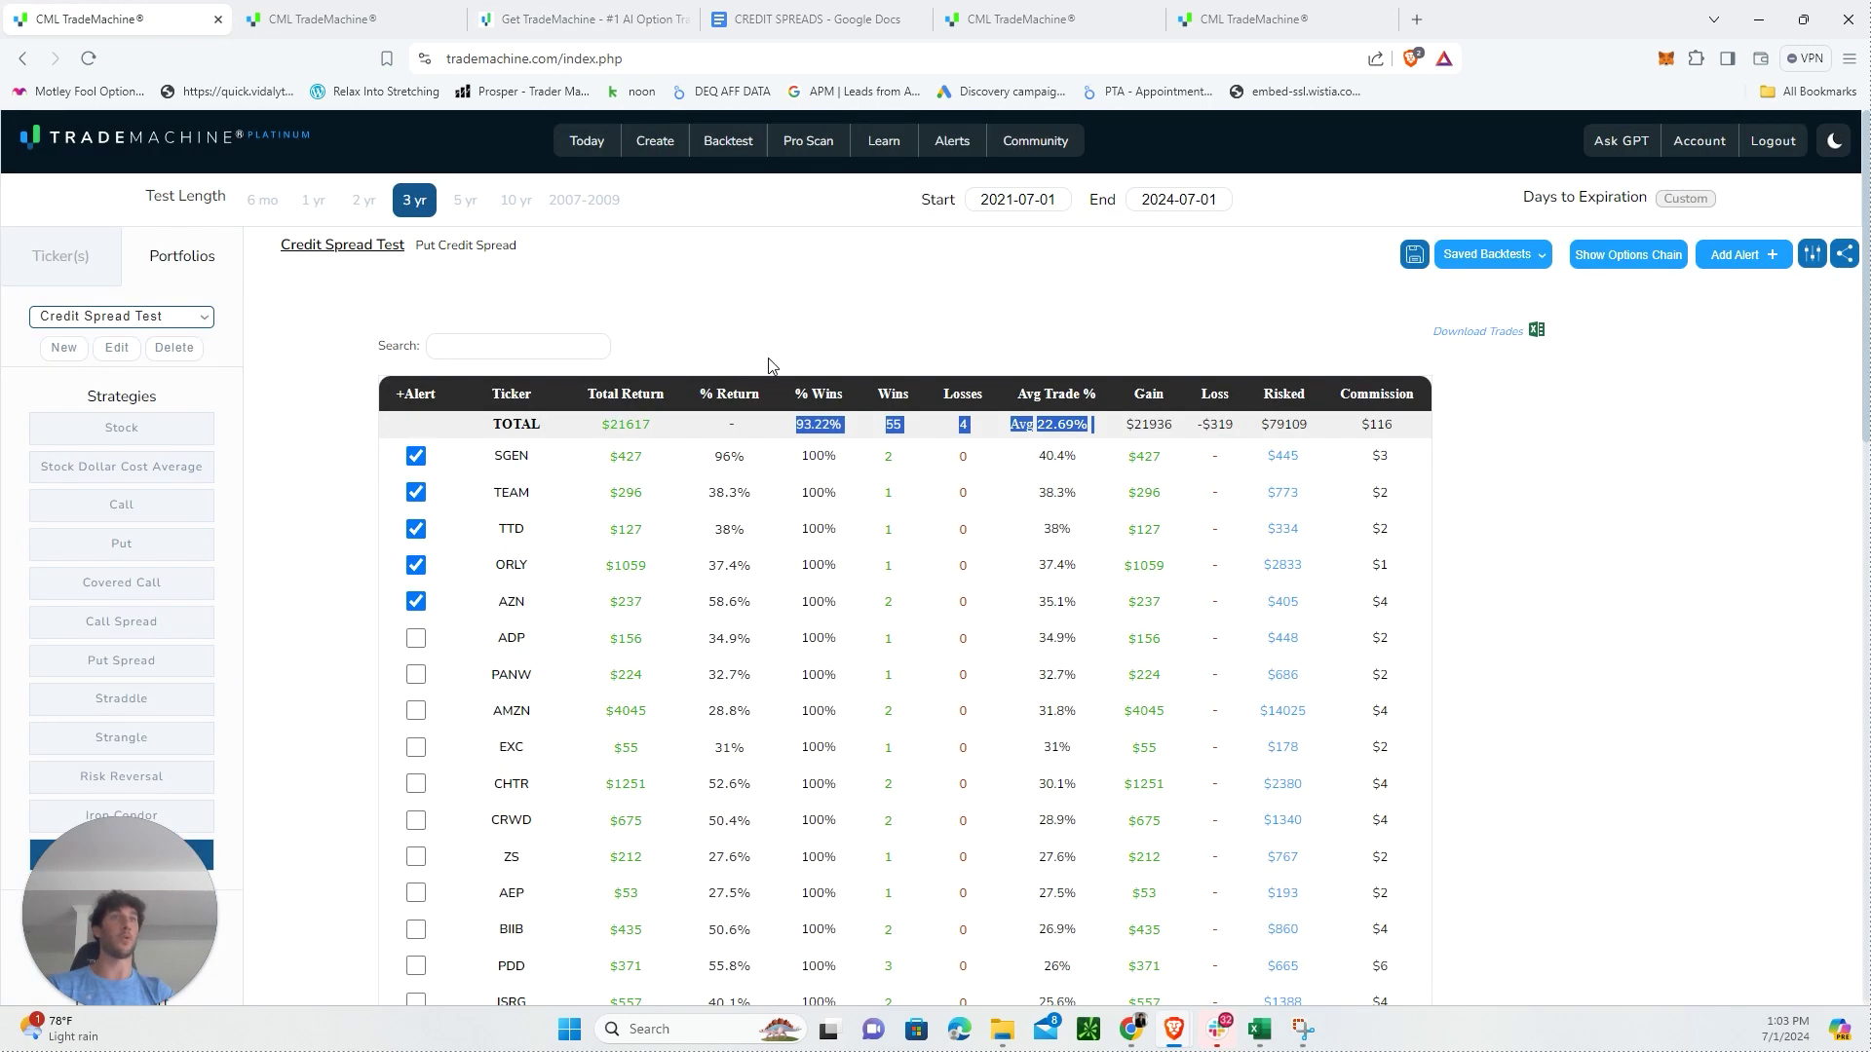